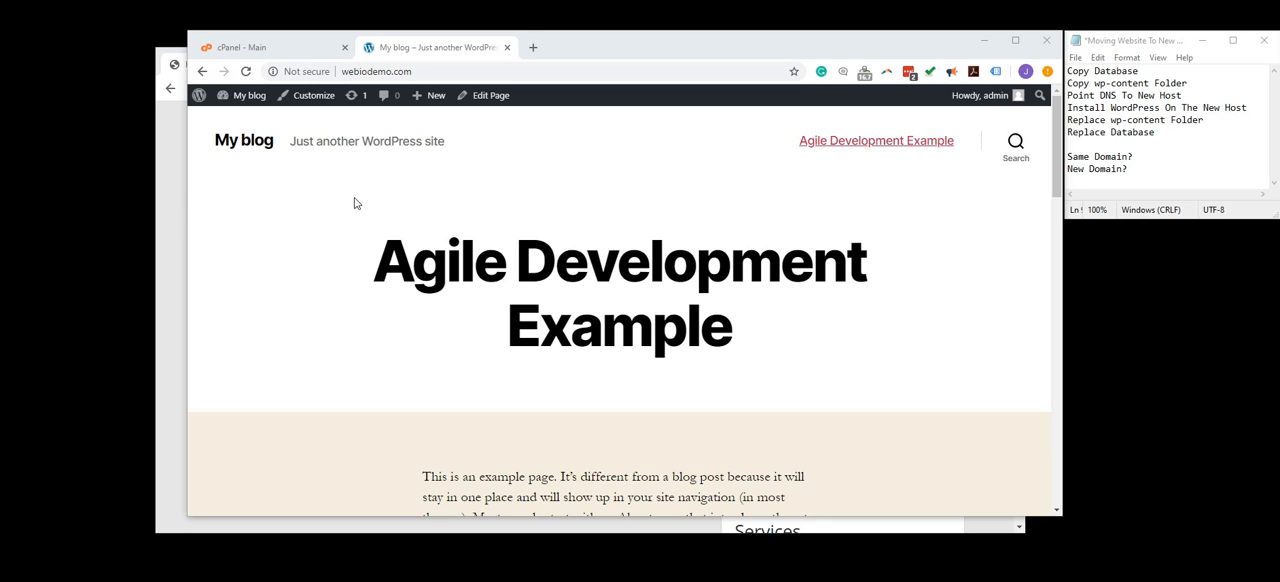
- Look over the Agile Development Example front page of webiodemo.com
{"action": "scroll", "coordinate": [455, 263], "scroll_direction": "down", "scroll_amount": 1}
{"action": "scroll", "coordinate": [455, 263], "scroll_direction": "up", "scroll_amount": 1}
{"action": "left_click_drag", "start_coordinate": [373, 263], "coordinate": [655, 330]}
{"action": "scroll", "coordinate": [656, 323], "scroll_direction": "down", "scroll_amount": 2}
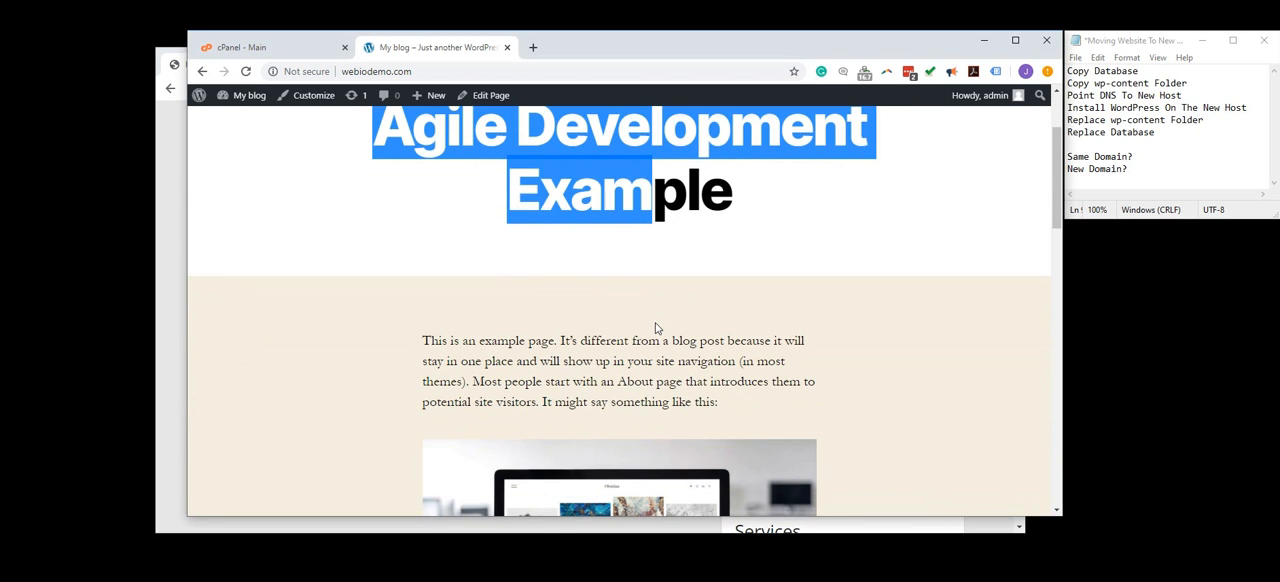
{"action": "scroll", "coordinate": [656, 328], "scroll_direction": "down", "scroll_amount": 1}
{"action": "scroll", "coordinate": [654, 332], "scroll_direction": "up", "scroll_amount": 2}
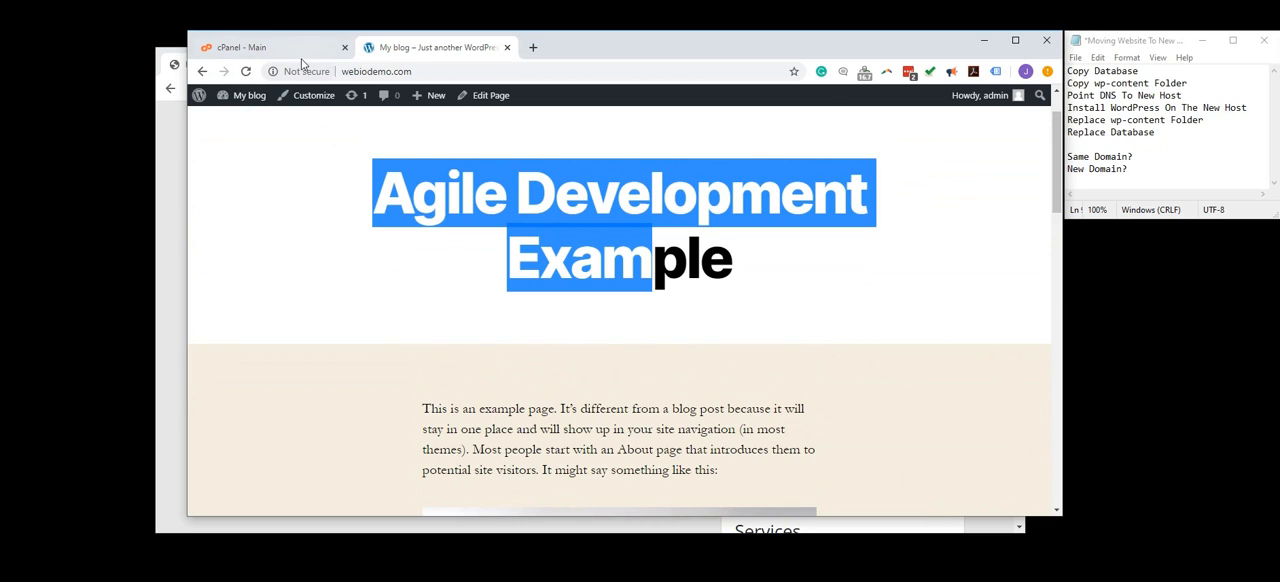
- Insert 12345622 before the first paragraph of the Agile Development Example page, update the page and view it on the site
{"action": "left_click", "coordinate": [482, 100]}
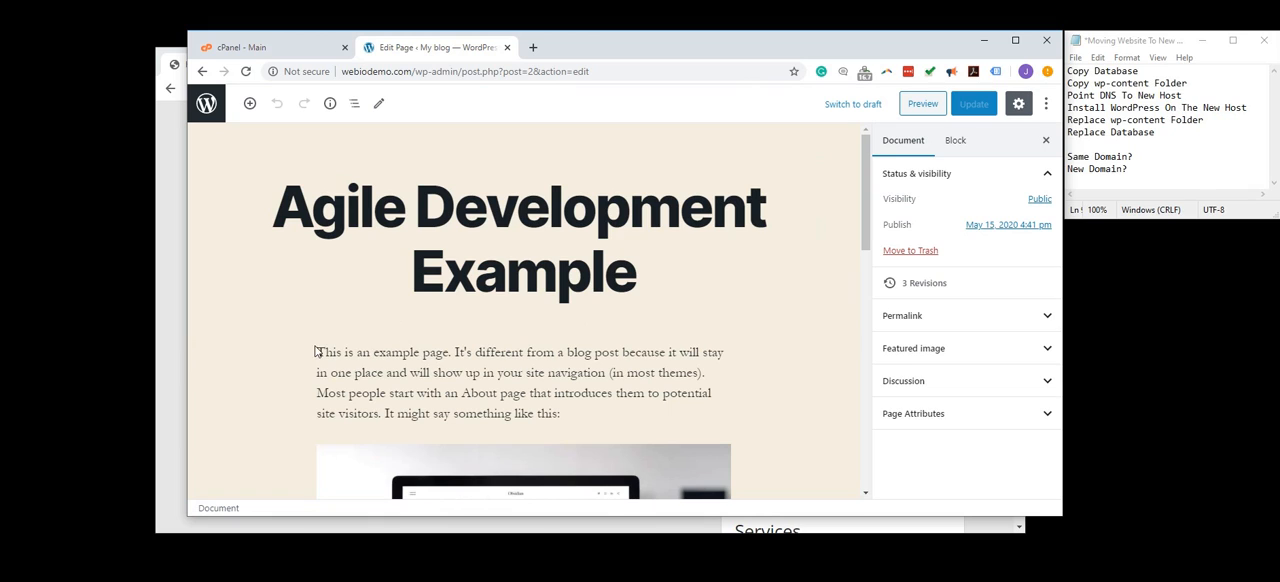
{"action": "left_click", "coordinate": [316, 351]}
{"action": "type", "text": "123456"}
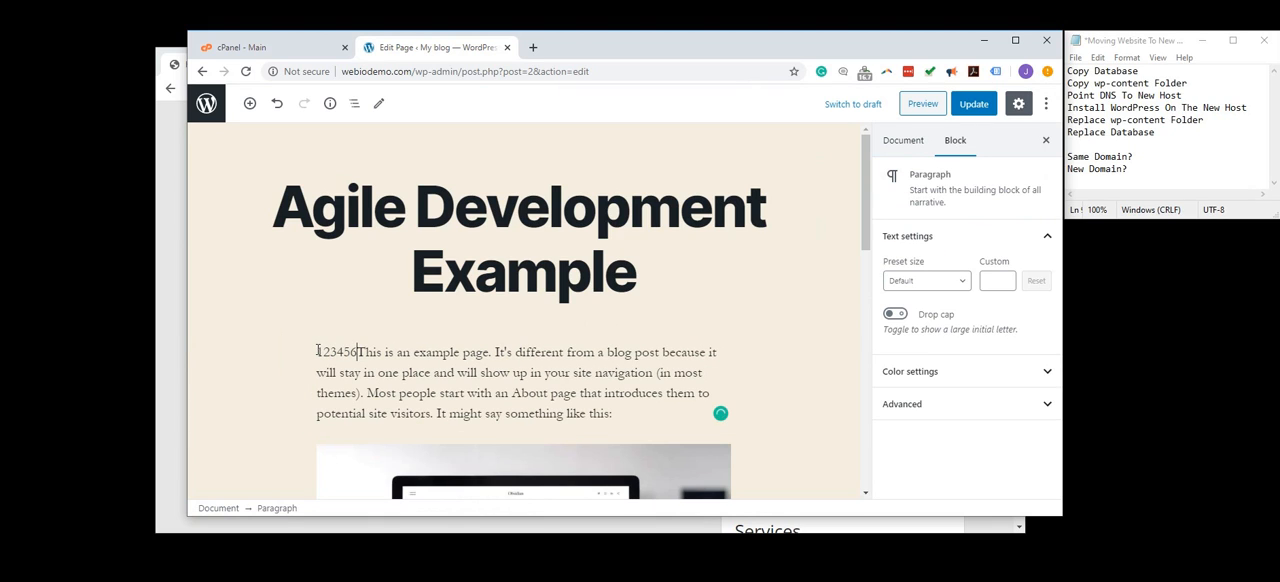
{"action": "type", "text": "22"}
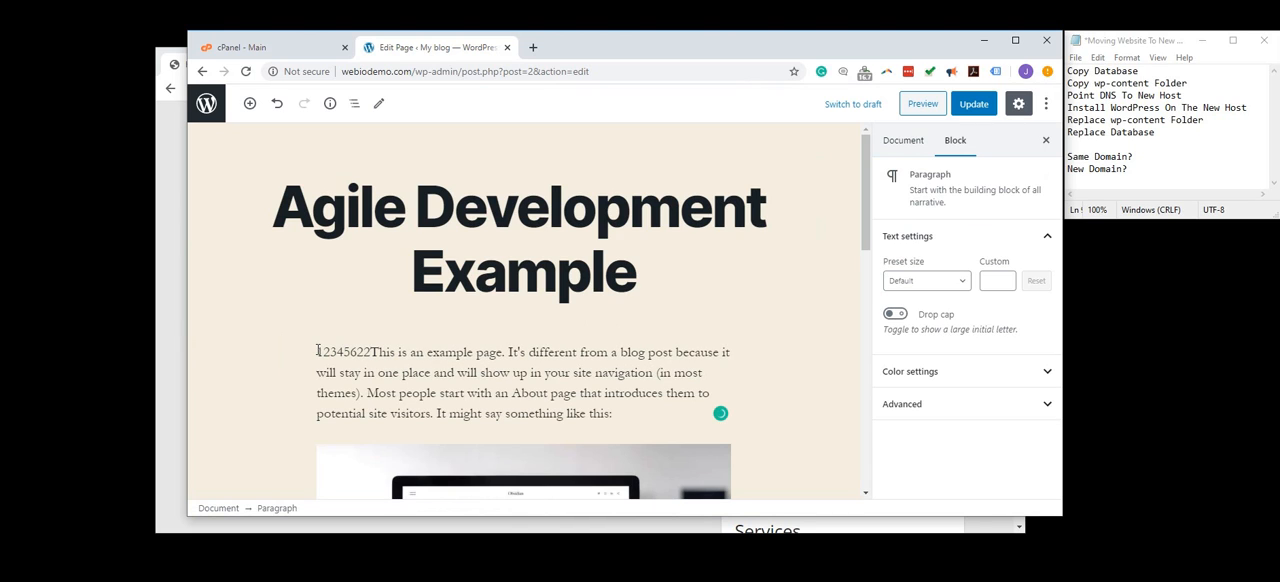
{"action": "left_click", "coordinate": [975, 104]}
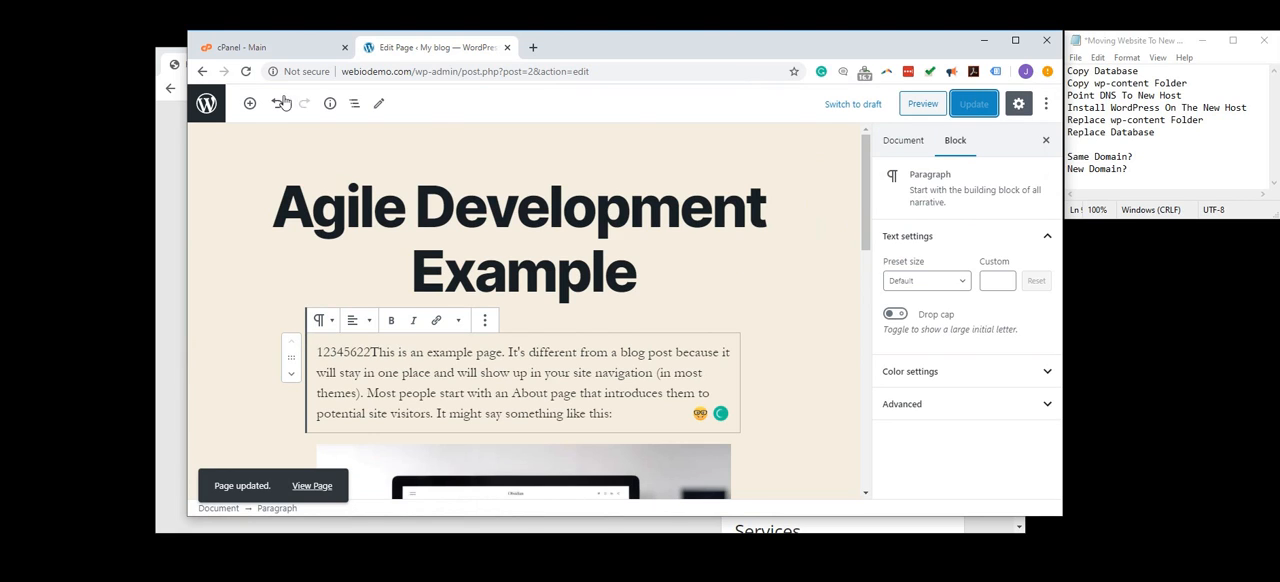
{"action": "left_click", "coordinate": [206, 104]}
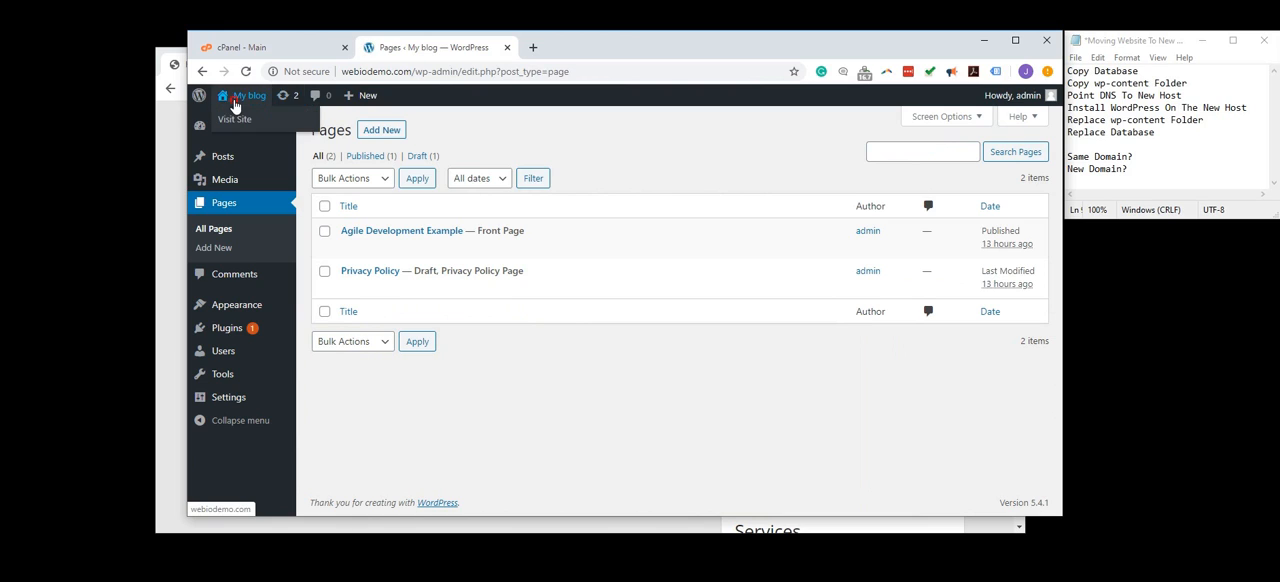
{"action": "left_click", "coordinate": [245, 95]}
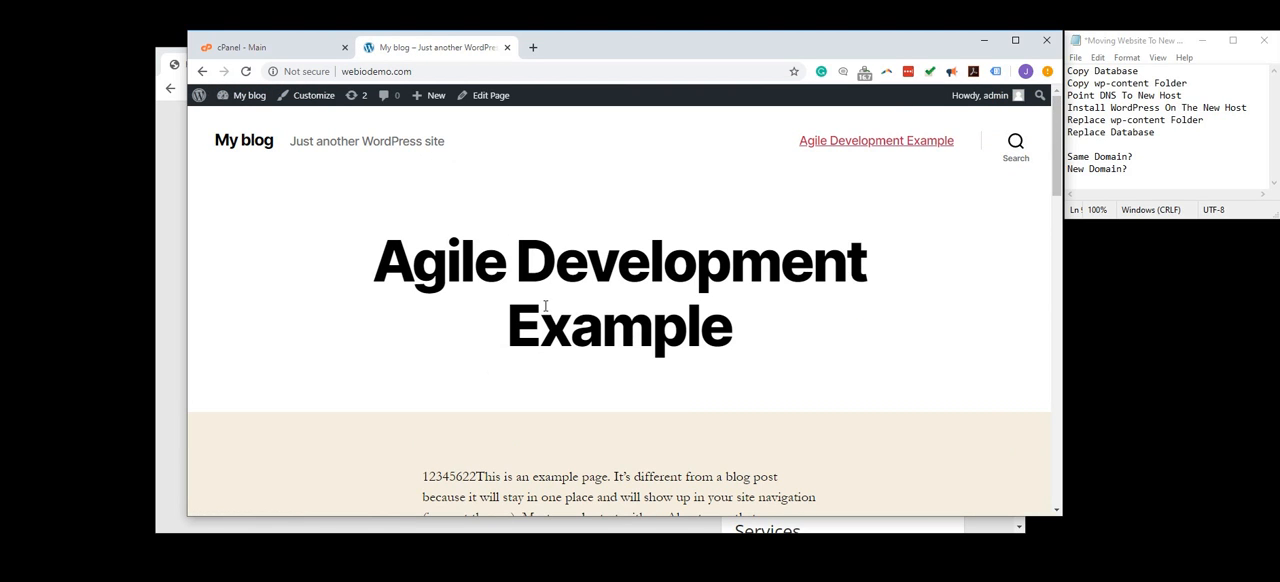
- Open File Manager and phpMyAdmin from the cPanel of webiodemo.com
{"action": "left_click", "coordinate": [272, 47]}
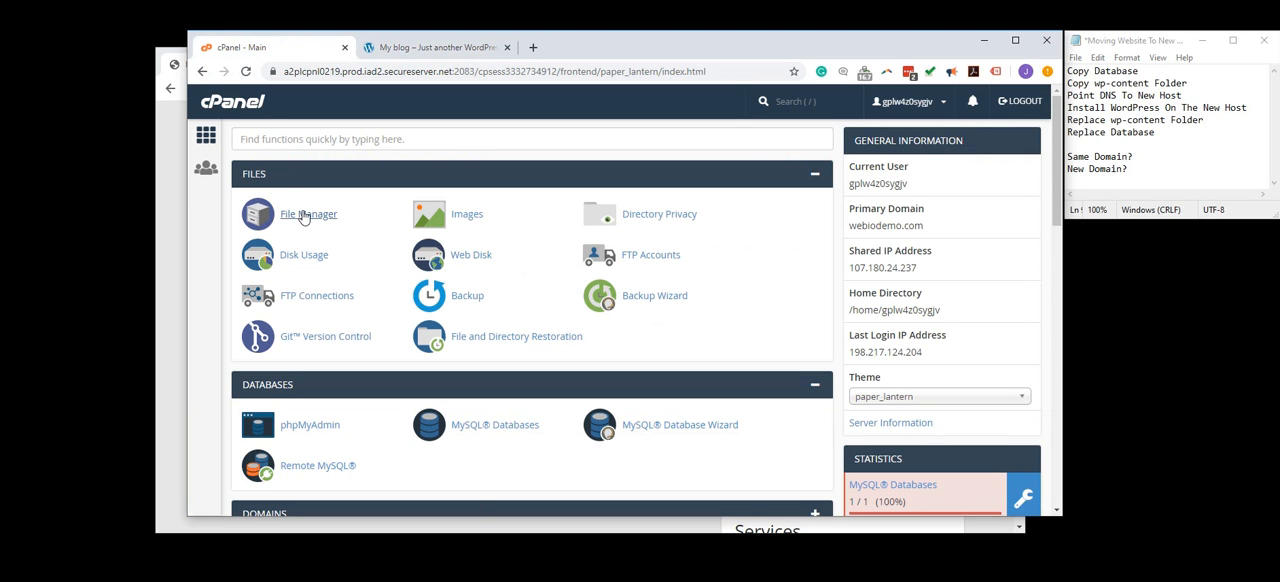
{"action": "left_click", "coordinate": [306, 216]}
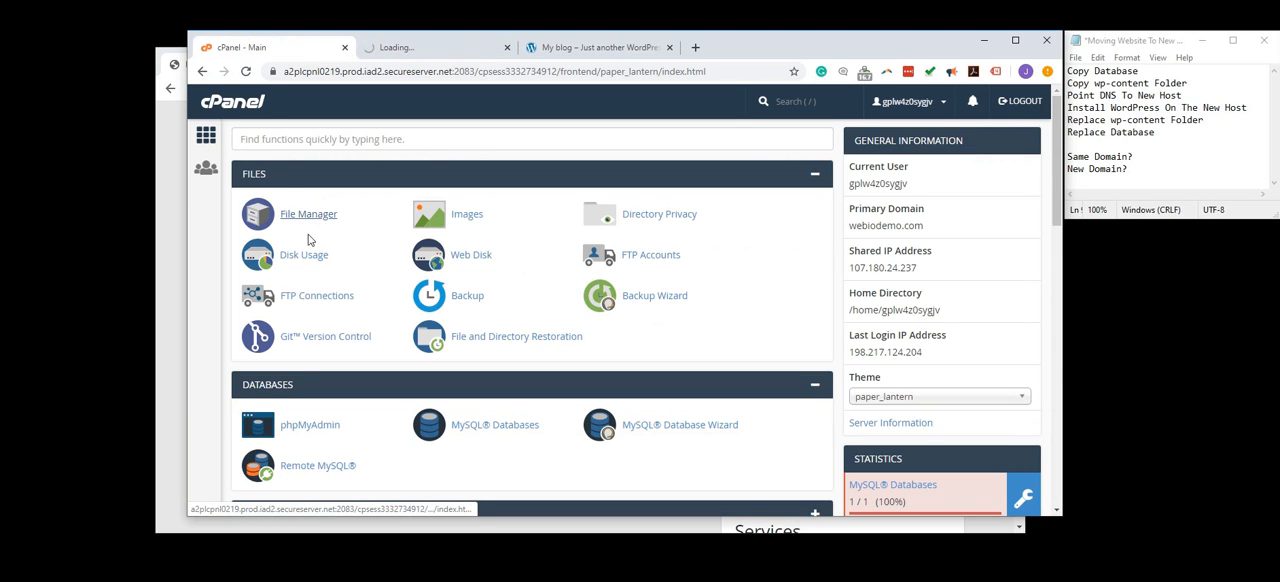
{"action": "left_click", "coordinate": [295, 425]}
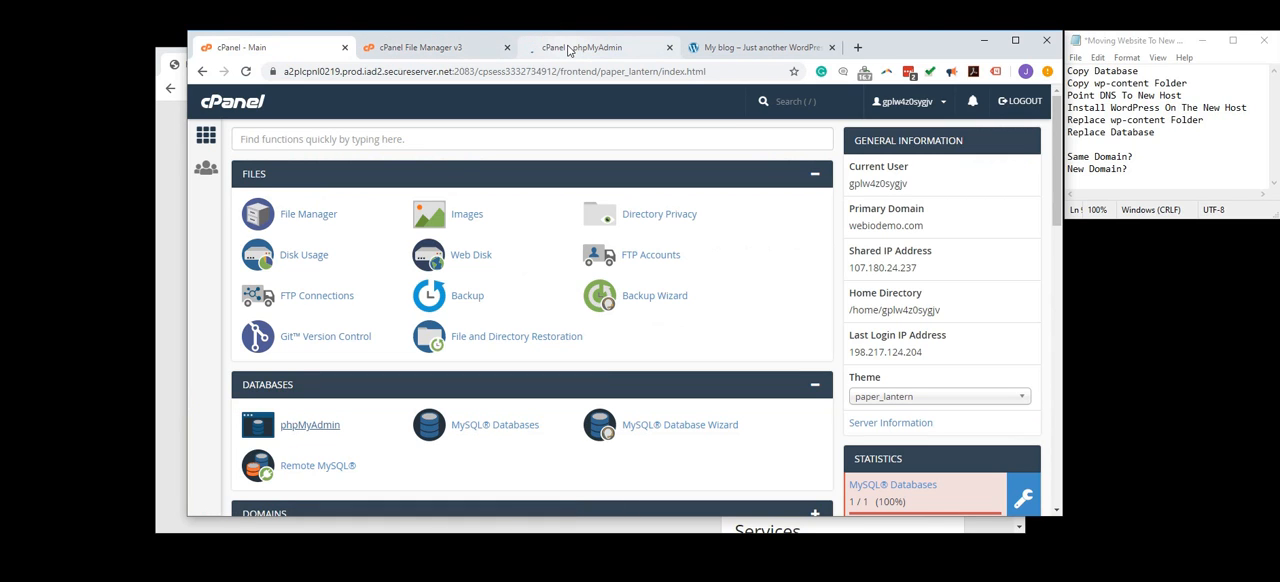
- Compress the wp-content folder inside public_html into the archive wp-content.zip
{"action": "left_click", "coordinate": [472, 50]}
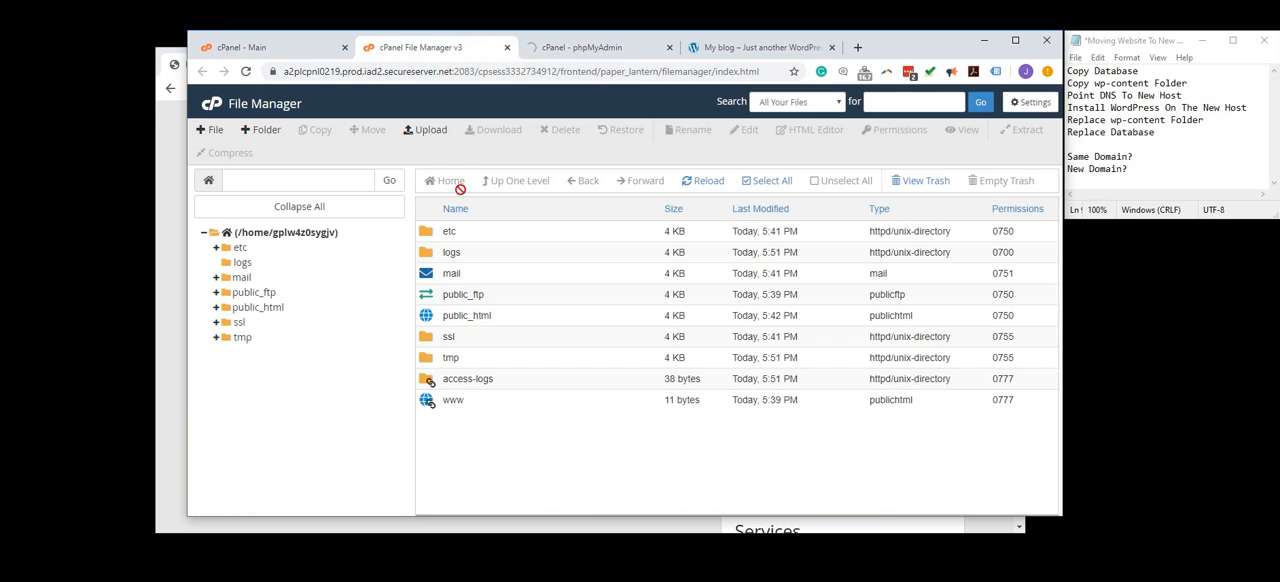
{"action": "double_click", "coordinate": [500, 322]}
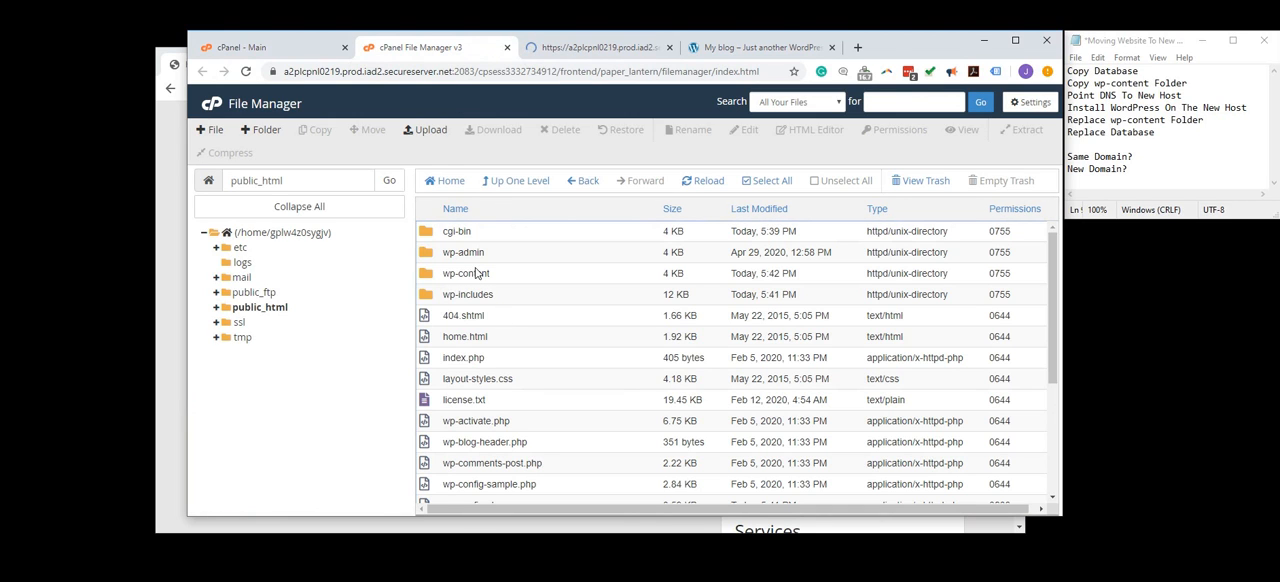
{"action": "left_click", "coordinate": [491, 275]}
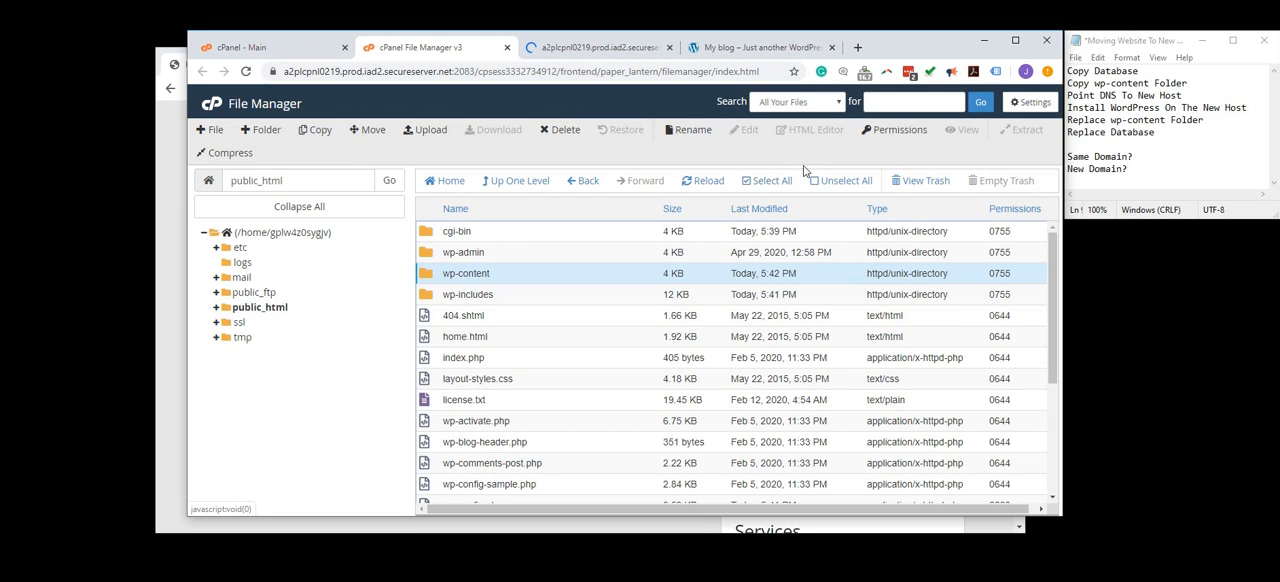
{"action": "left_click", "coordinate": [227, 154]}
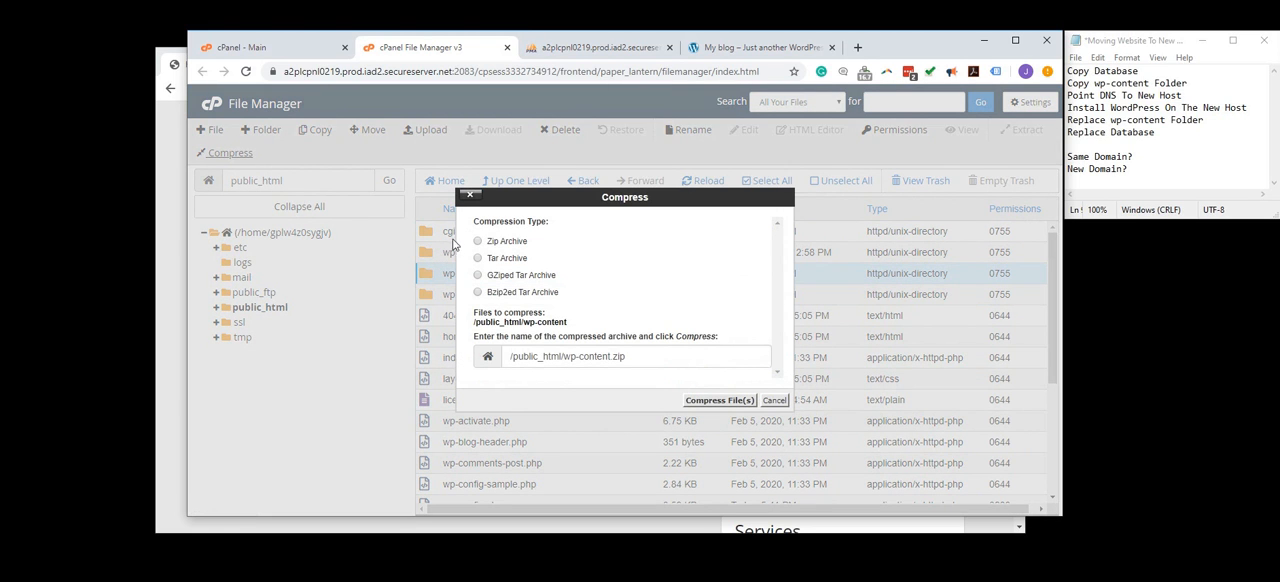
{"action": "left_click", "coordinate": [722, 400]}
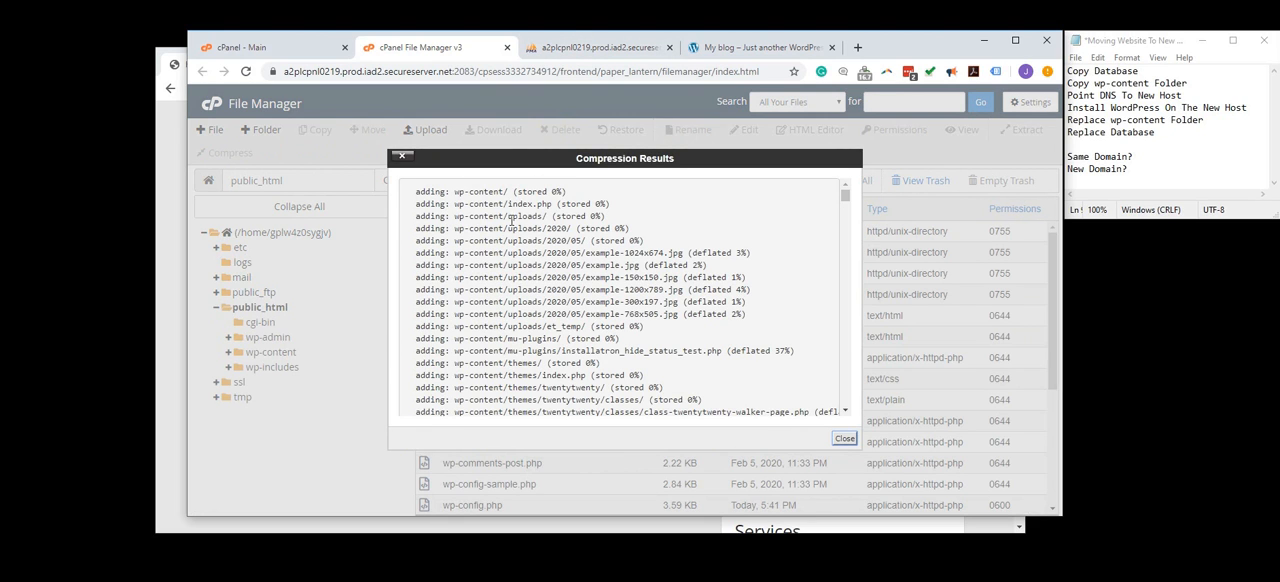
{"action": "left_click", "coordinate": [845, 438]}
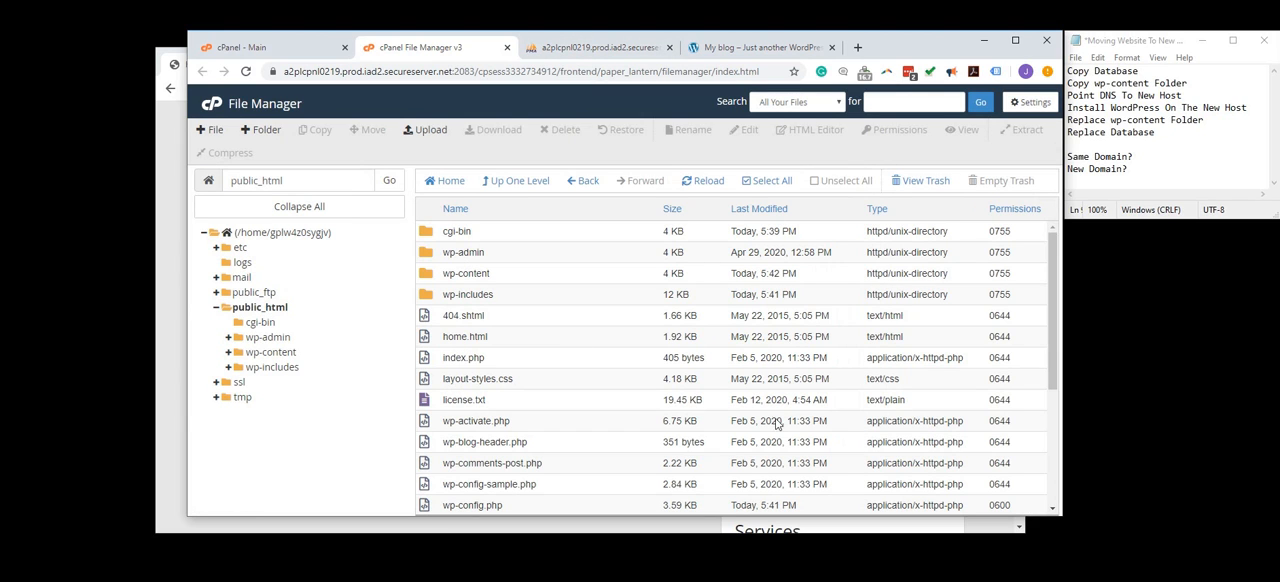
- Download the wp-content.zip archive from public_html to the computer
{"action": "left_click", "coordinate": [484, 276]}
{"action": "scroll", "coordinate": [528, 395], "scroll_direction": "down", "scroll_amount": 2}
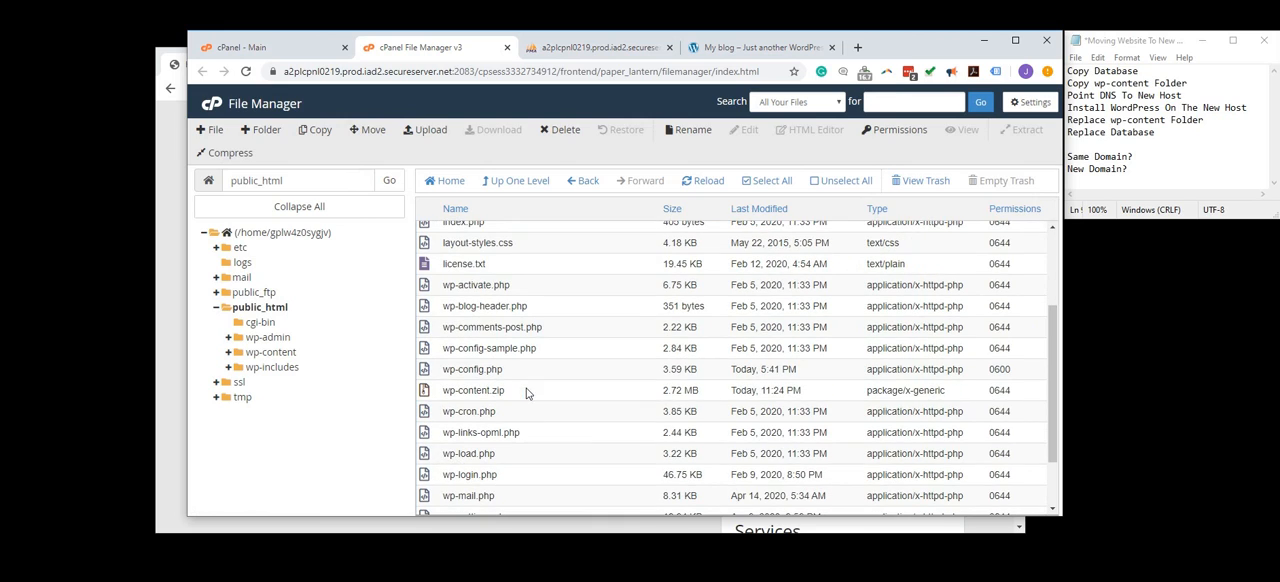
{"action": "left_click", "coordinate": [508, 392]}
{"action": "left_click", "coordinate": [492, 131]}
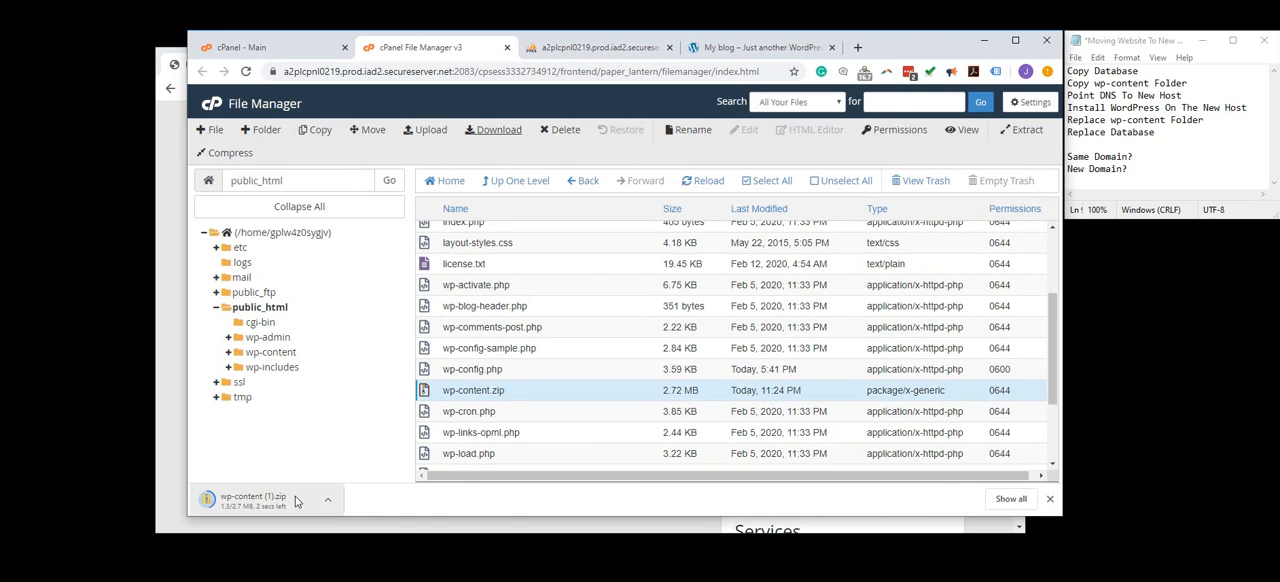
- Export the i6709445_wp1 database from phpMyAdmin with the Quick method in SQL format
{"action": "left_click", "coordinate": [561, 50]}
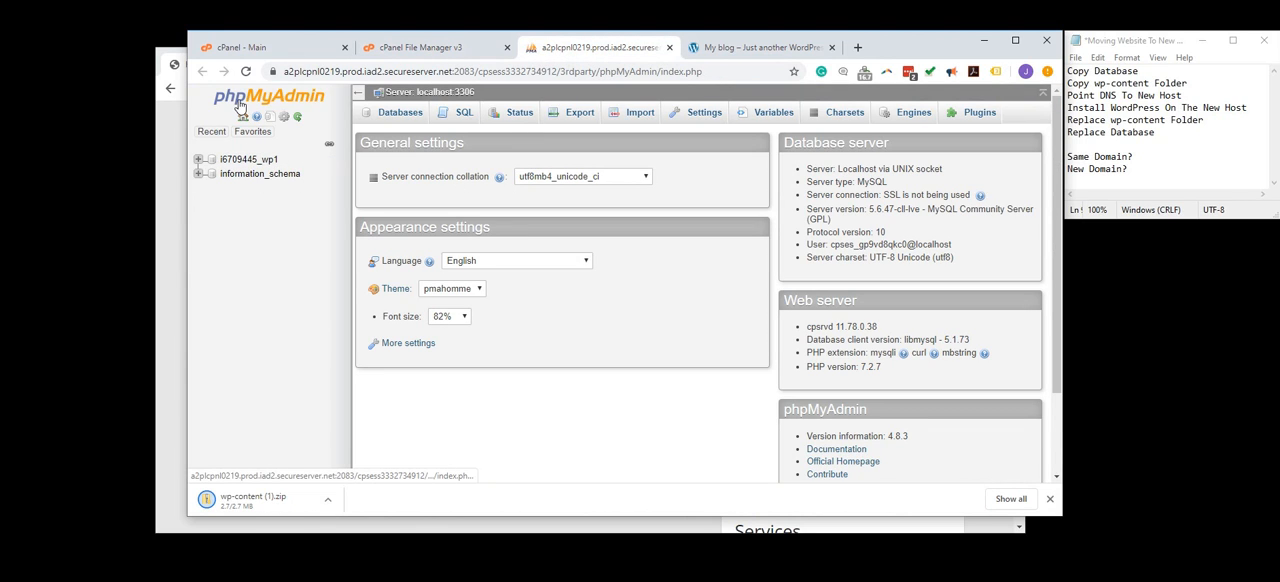
{"action": "left_click", "coordinate": [240, 160]}
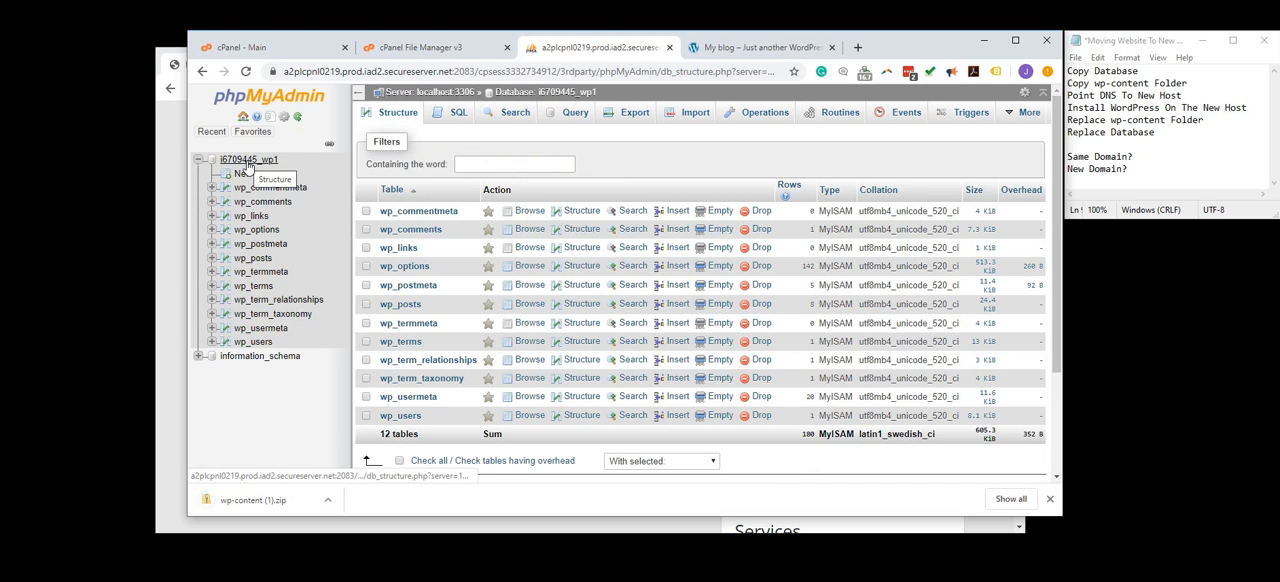
{"action": "left_click", "coordinate": [632, 114]}
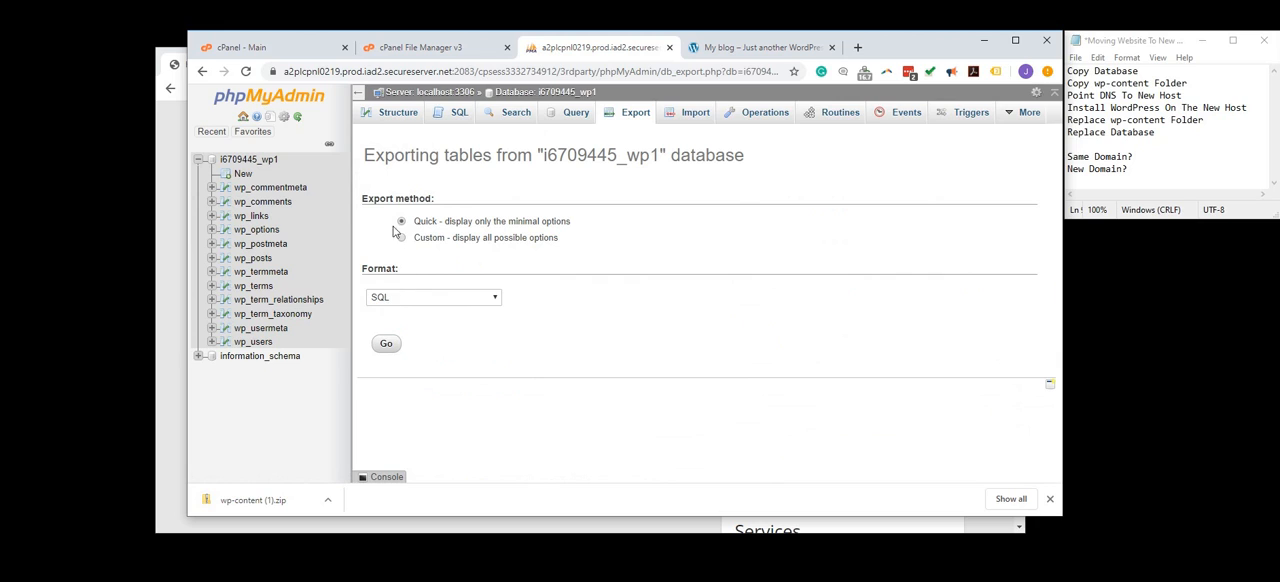
{"action": "left_click", "coordinate": [387, 346]}
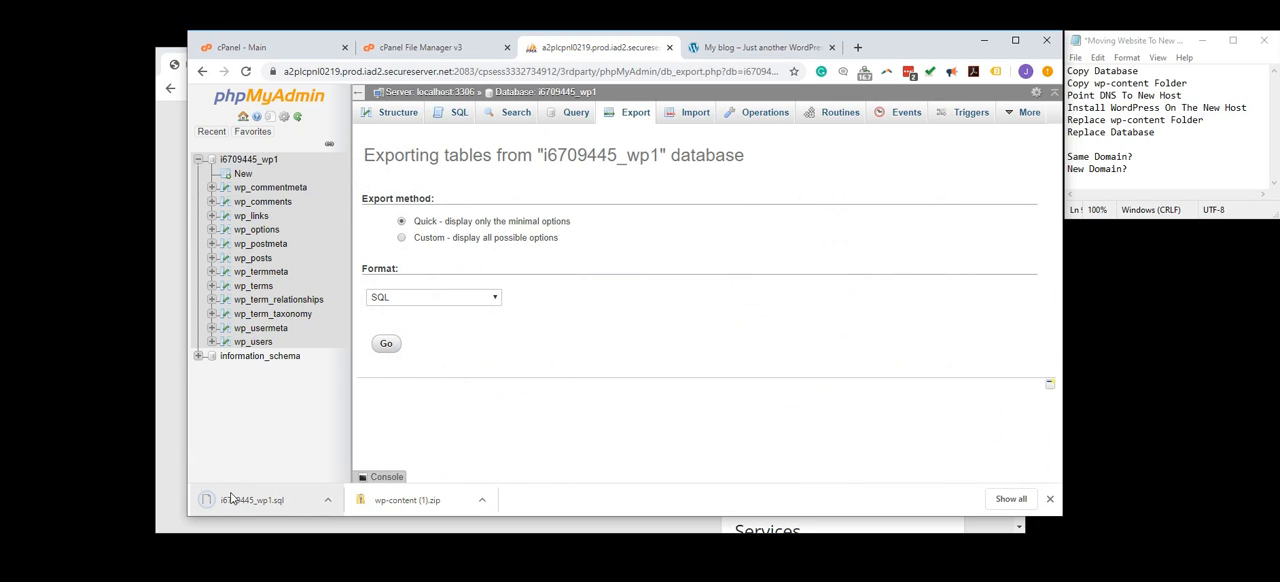
- Place the downloaded i6709445_wp1.sql and wp-content (1).zip files on the desktop
{"action": "left_click_drag", "start_coordinate": [242, 497], "coordinate": [92, 270]}
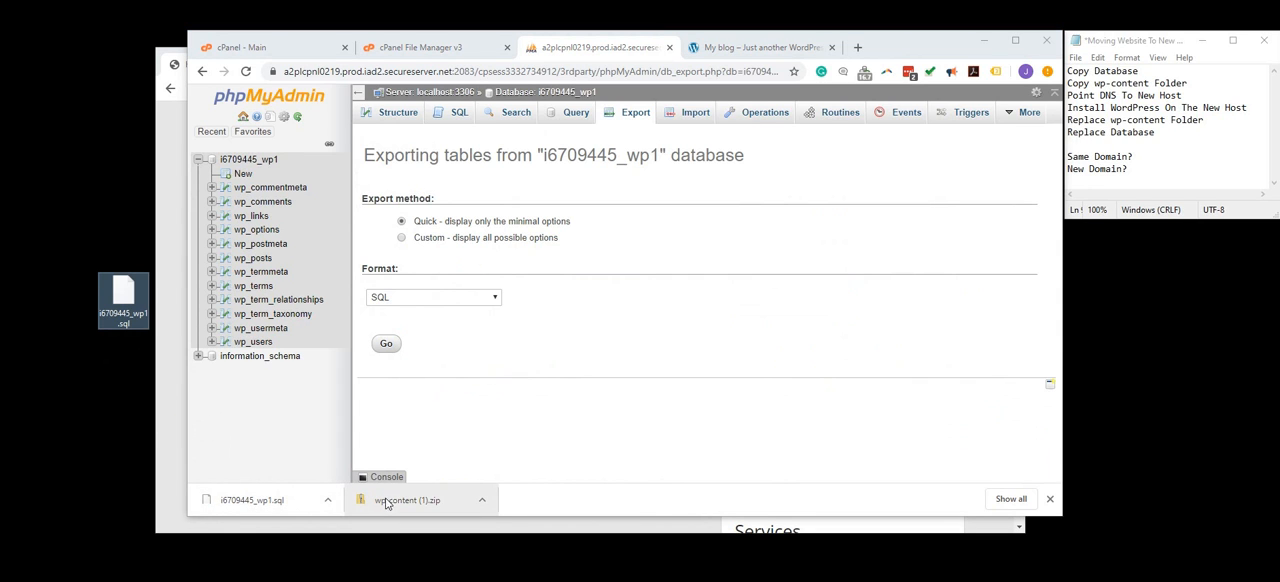
{"action": "left_click_drag", "start_coordinate": [390, 505], "coordinate": [105, 206]}
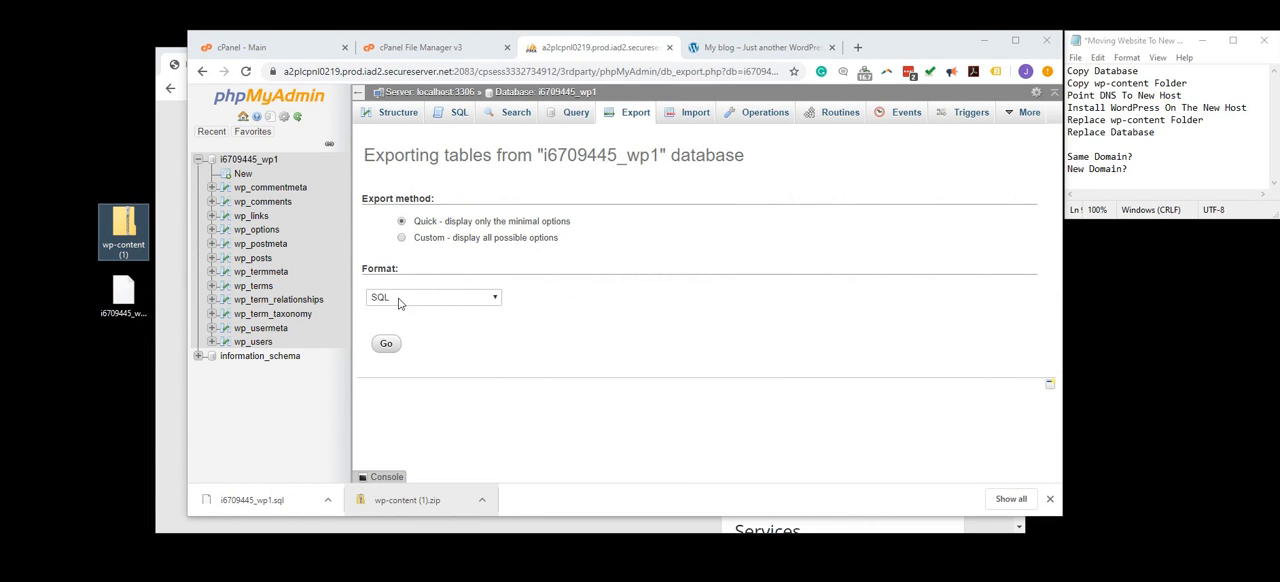
- Compare the new webiobuild.com hosting dashboard with the existing webiodemo.com site and its cPanel
{"action": "left_click", "coordinate": [452, 58]}
{"action": "left_click", "coordinate": [318, 54]}
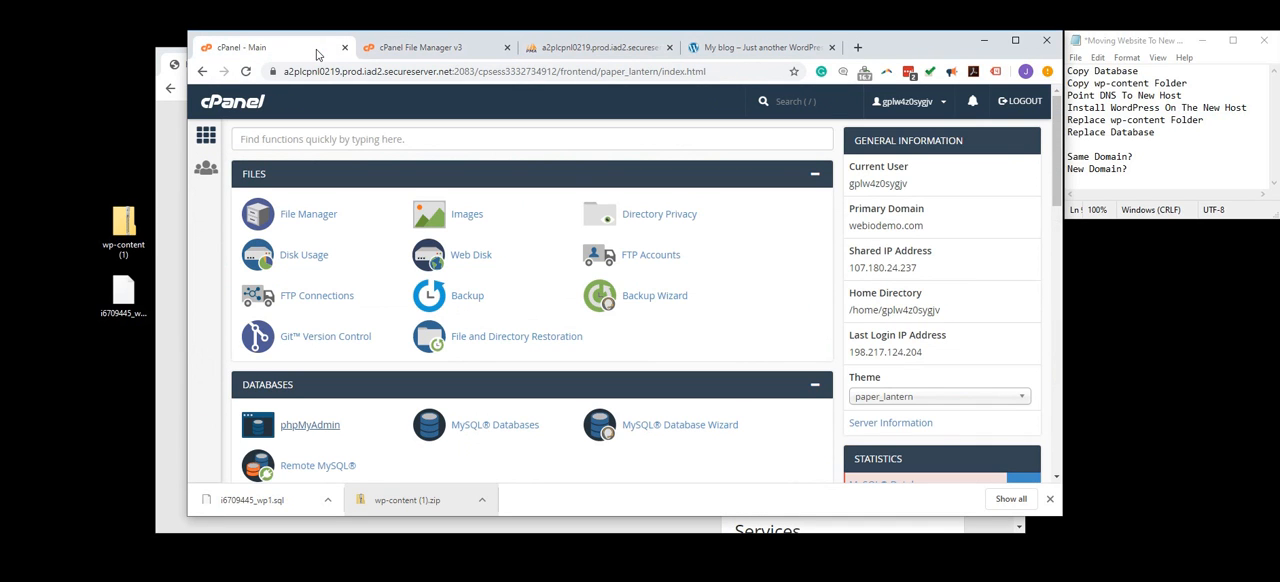
{"action": "left_click", "coordinate": [173, 136]}
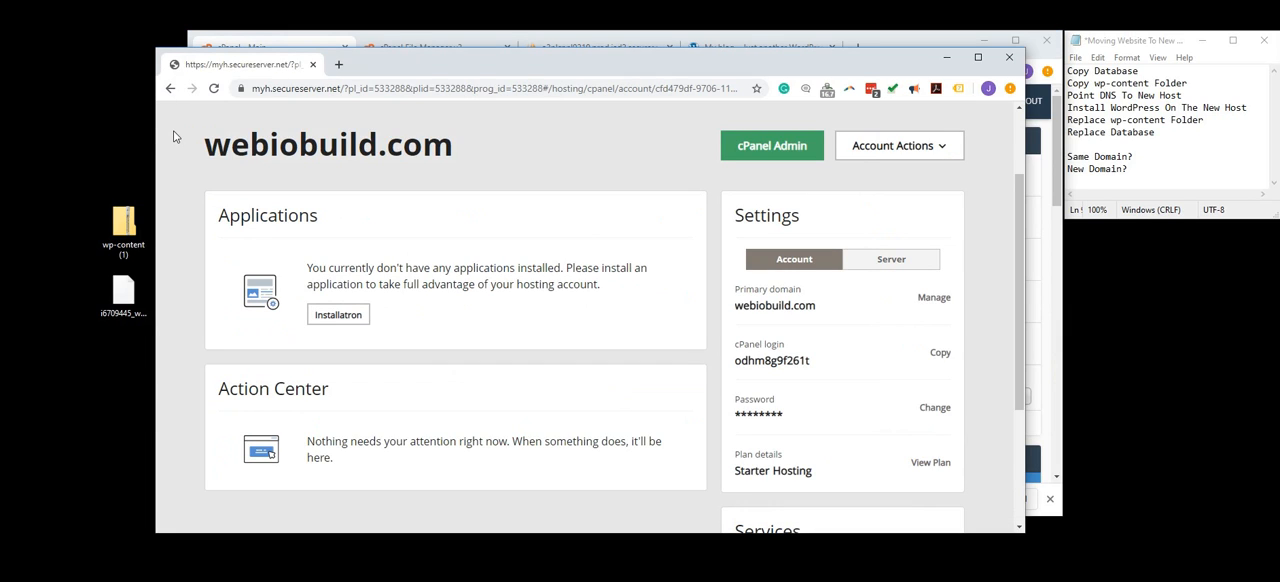
{"action": "left_click_drag", "start_coordinate": [211, 147], "coordinate": [450, 147]}
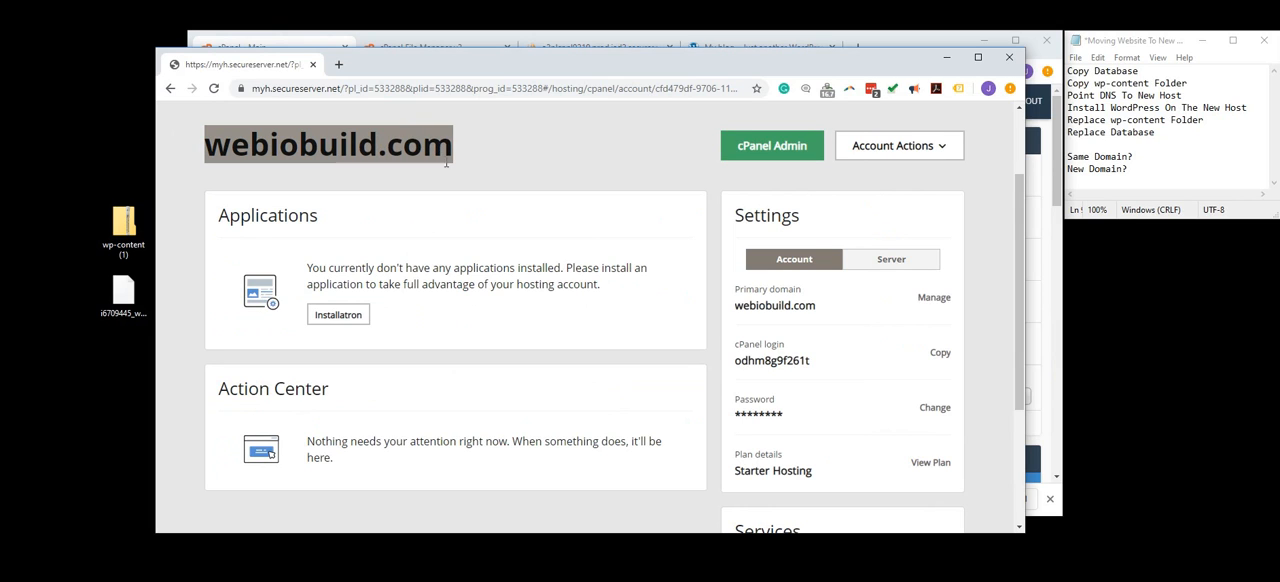
{"action": "scroll", "coordinate": [483, 247], "scroll_direction": "up", "scroll_amount": 1}
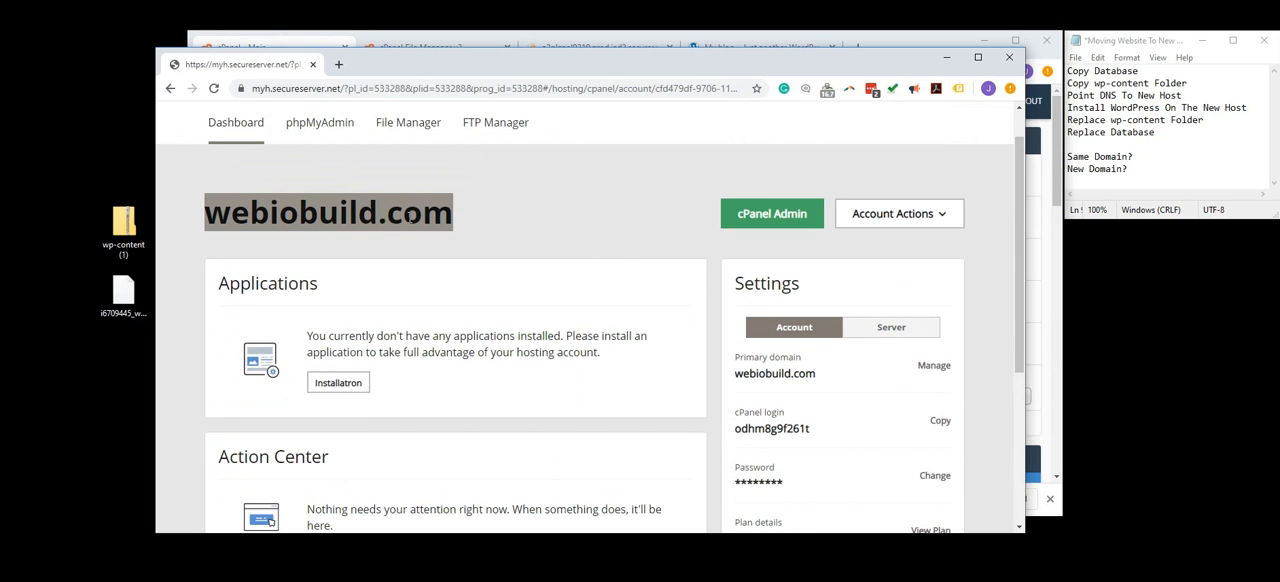
{"action": "left_click", "coordinate": [916, 45]}
{"action": "left_click", "coordinate": [763, 51]}
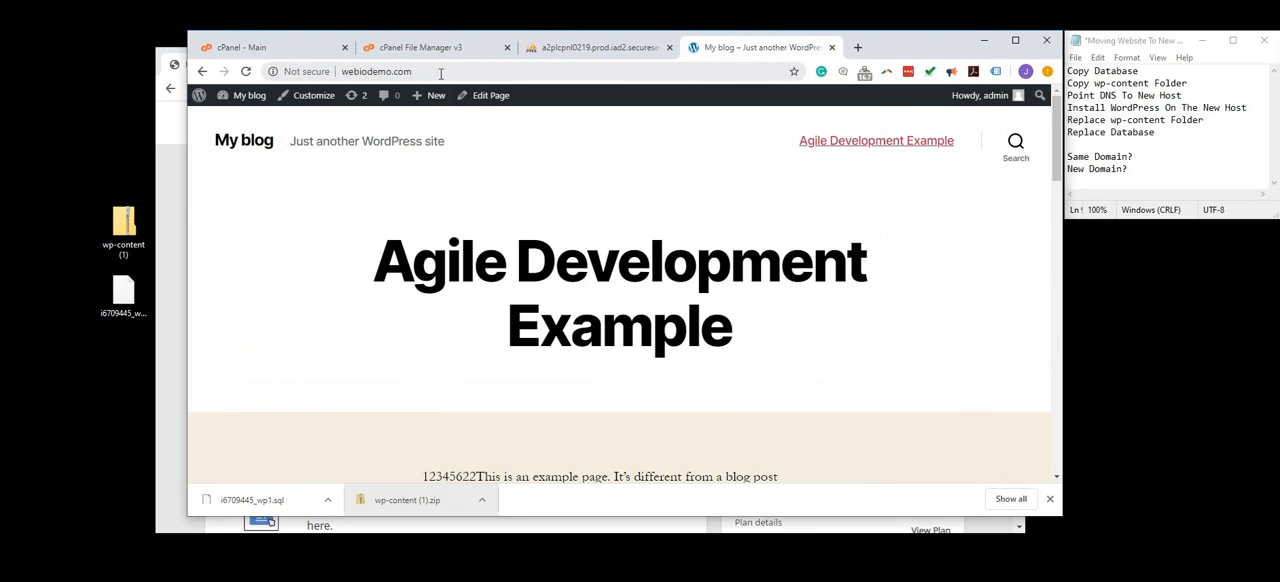
{"action": "left_click", "coordinate": [179, 200]}
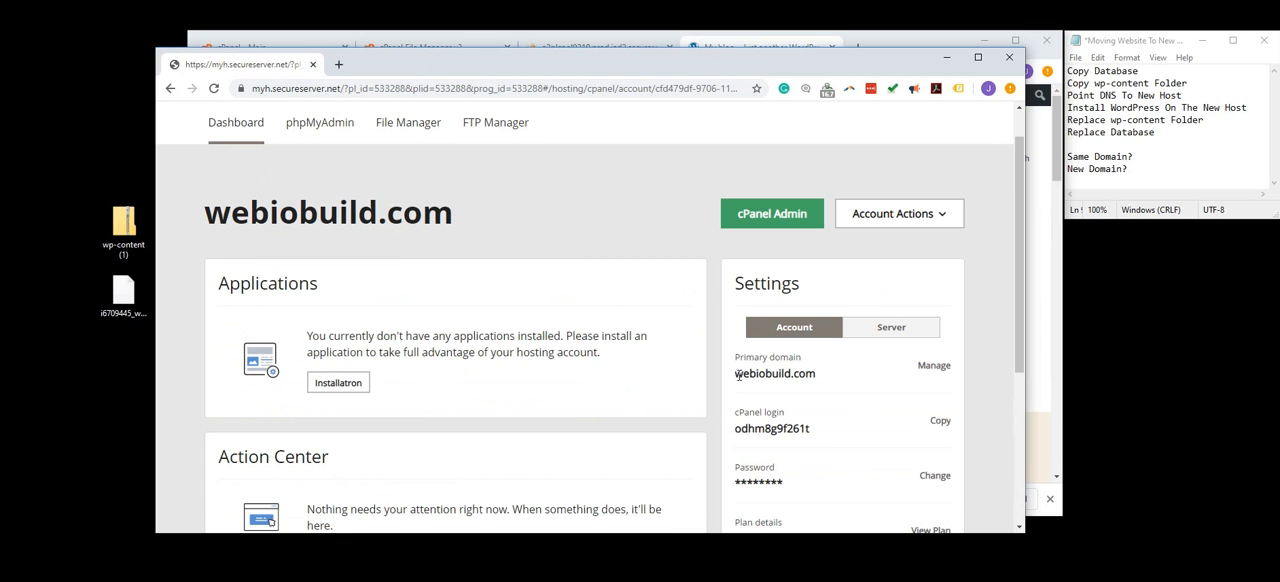
{"action": "left_click", "coordinate": [892, 31]}
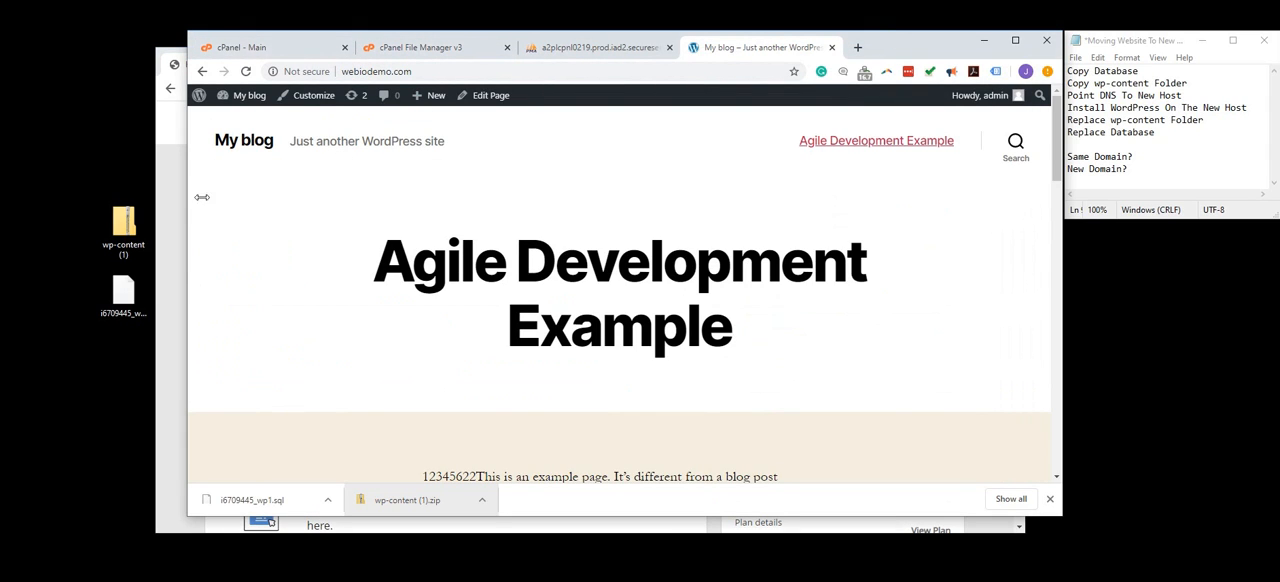
- Open the cPanel of the webiobuild.com hosting account and go to its Domains section
{"action": "left_click", "coordinate": [173, 208]}
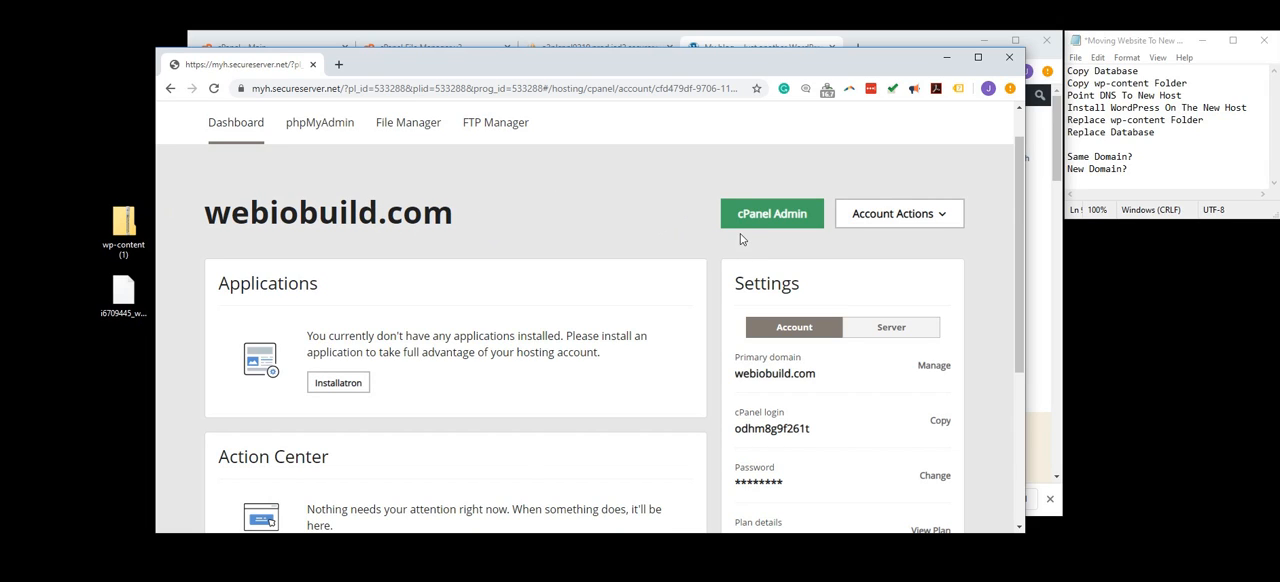
{"action": "left_click", "coordinate": [760, 215]}
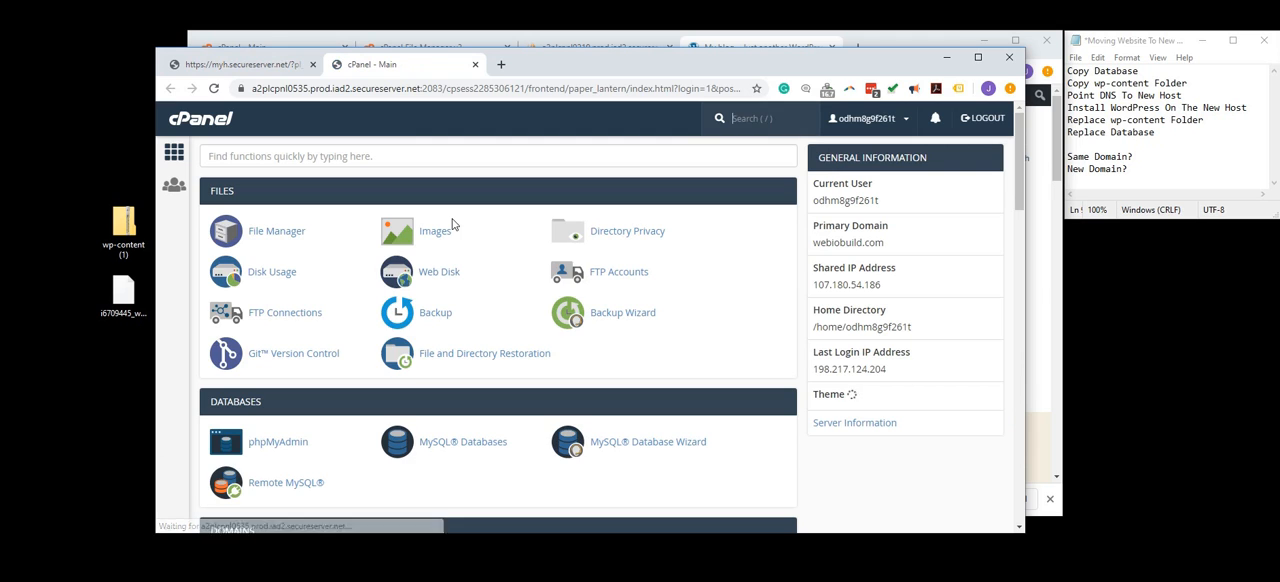
{"action": "scroll", "coordinate": [366, 262], "scroll_direction": "down", "scroll_amount": 3}
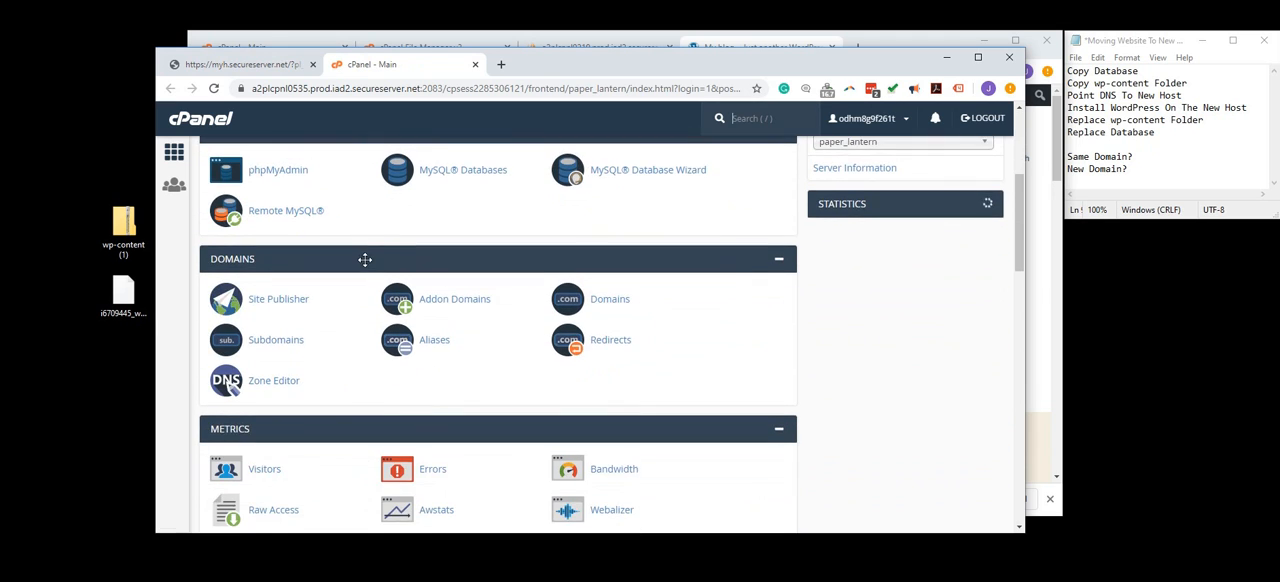
- Open the Installatron Applications Installer and start a new WordPress installation
{"action": "scroll", "coordinate": [366, 260], "scroll_direction": "down", "scroll_amount": 5}
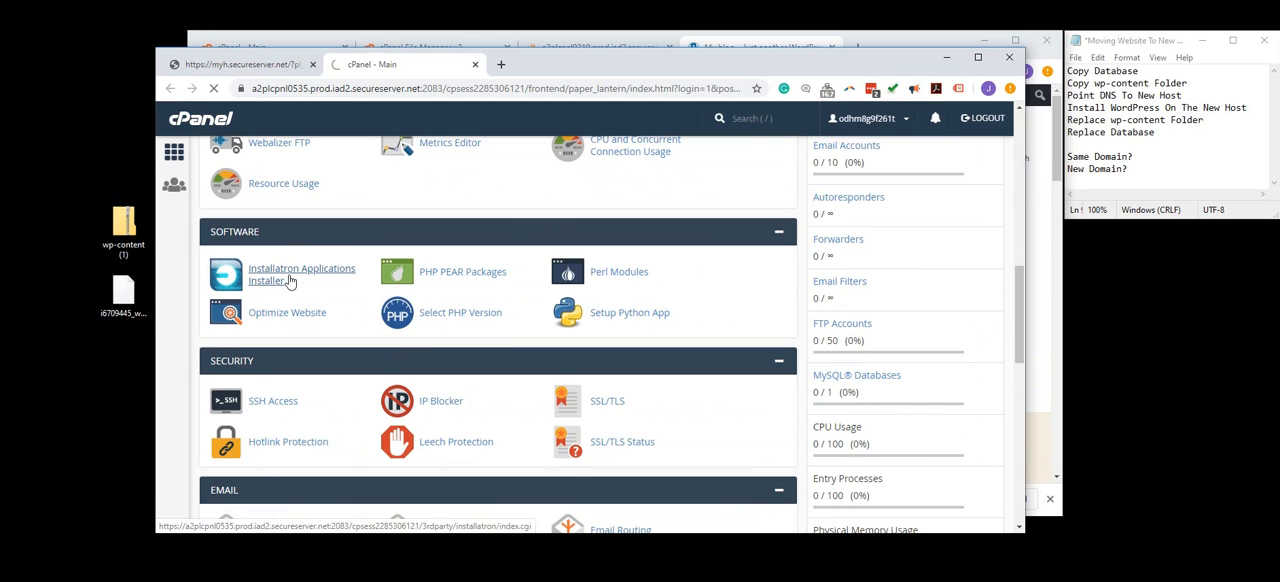
{"action": "left_click", "coordinate": [283, 282]}
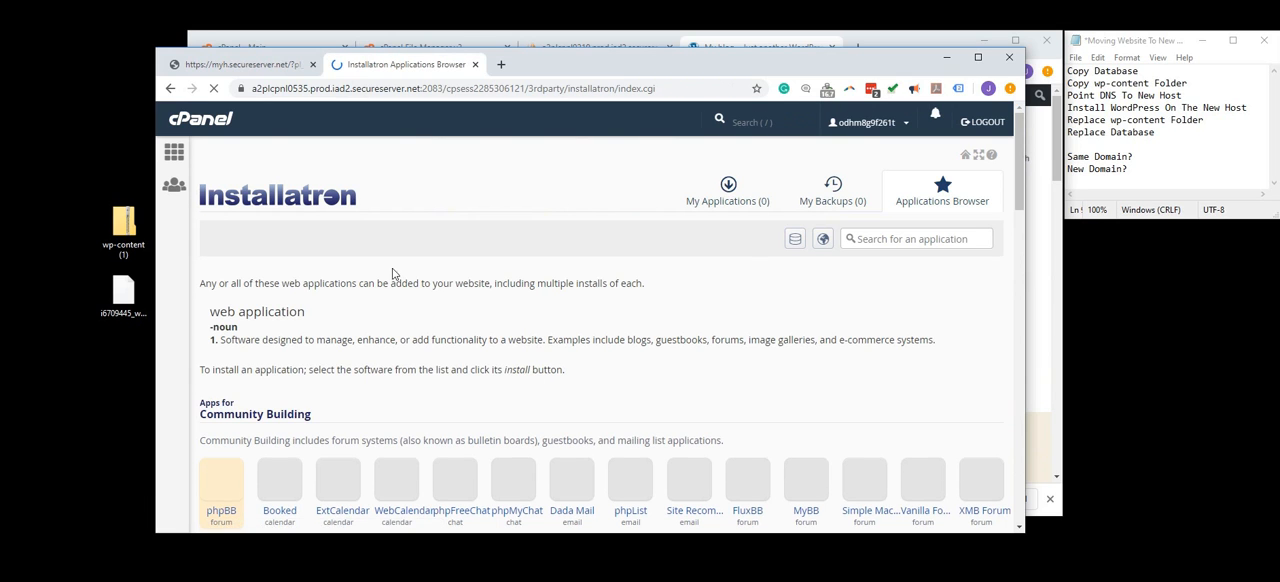
{"action": "scroll", "coordinate": [450, 290], "scroll_direction": "down", "scroll_amount": 3}
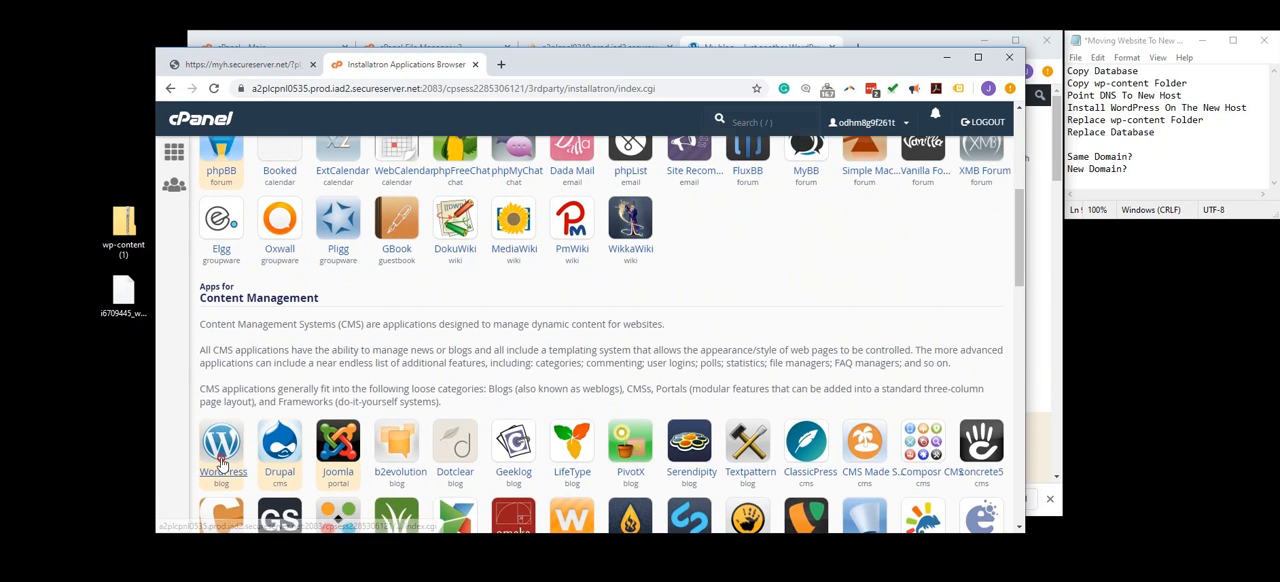
{"action": "left_click", "coordinate": [222, 463]}
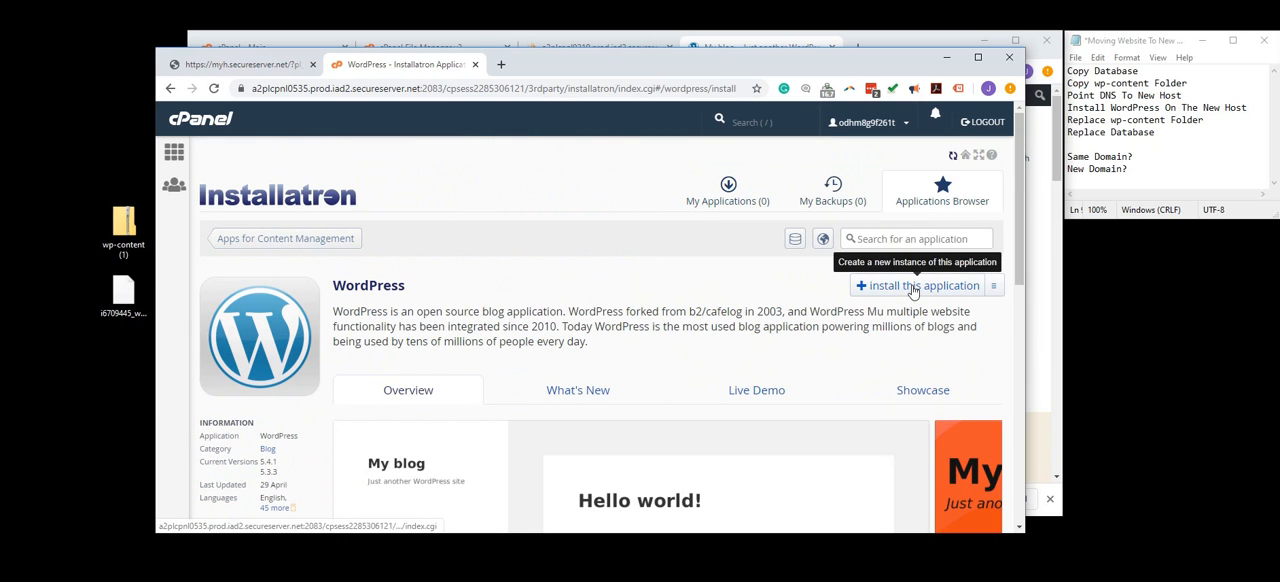
{"action": "left_click", "coordinate": [910, 286]}
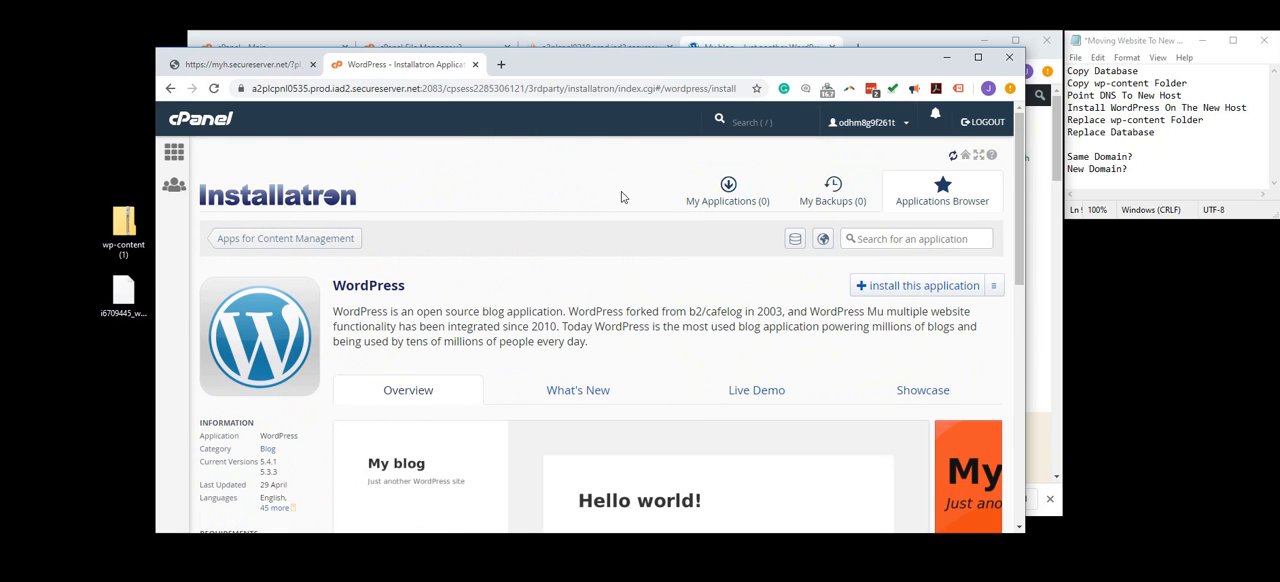
- Review the WordPress installation's location, version, update, administrator, website and advanced settings
{"action": "scroll", "coordinate": [620, 196], "scroll_direction": "down", "scroll_amount": 2}
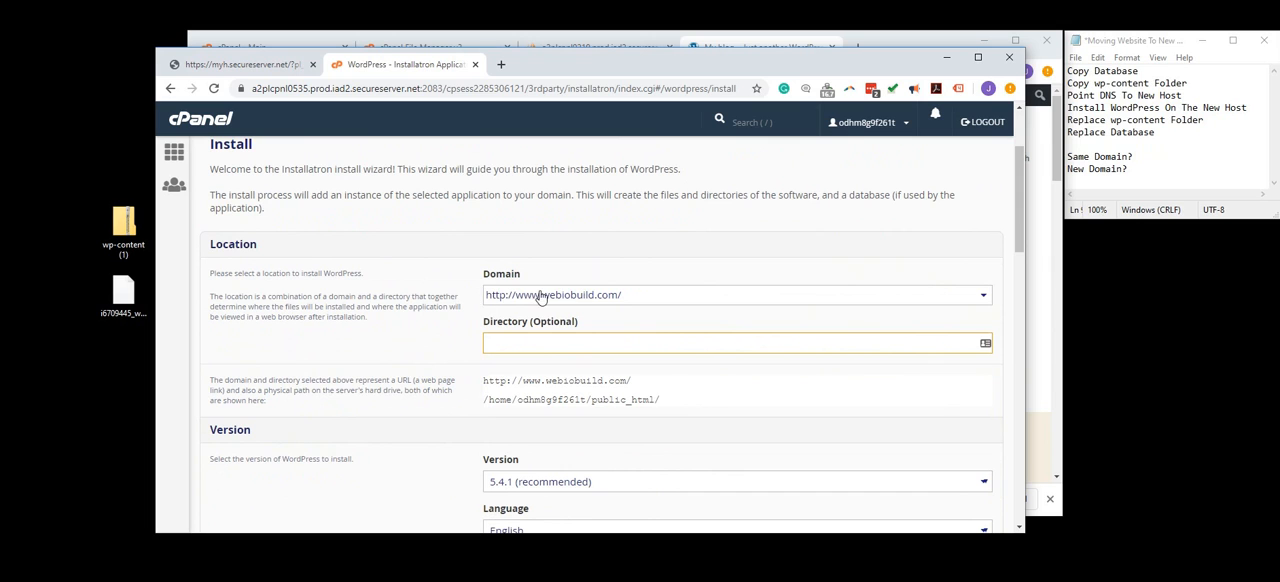
{"action": "scroll", "coordinate": [500, 332], "scroll_direction": "down", "scroll_amount": 8}
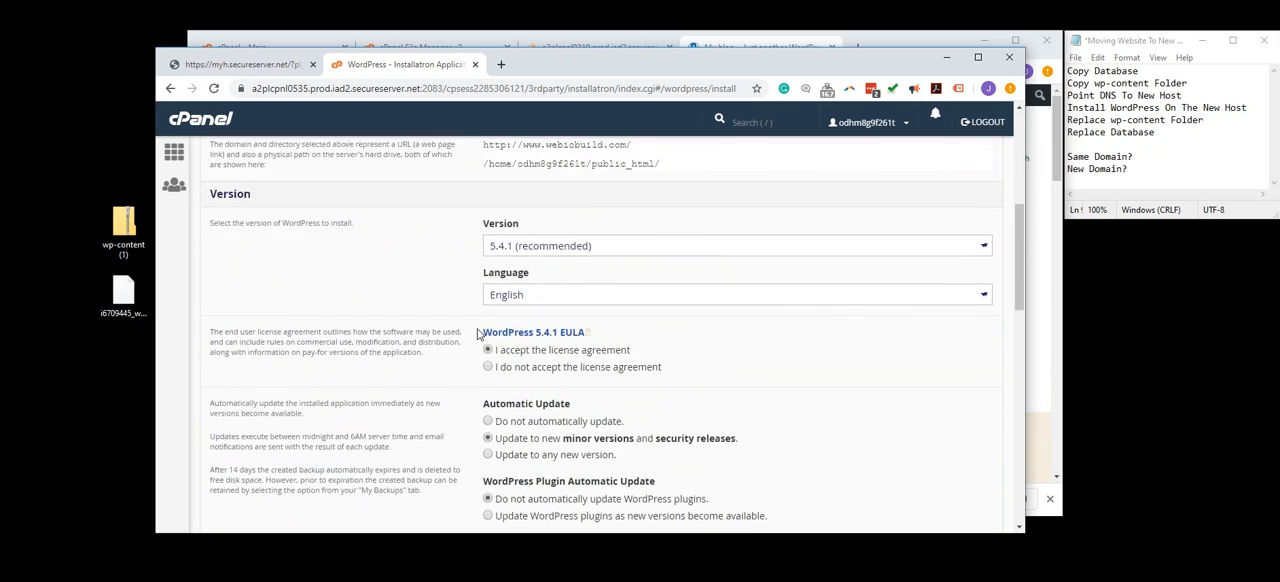
{"action": "scroll", "coordinate": [478, 328], "scroll_direction": "down", "scroll_amount": 3}
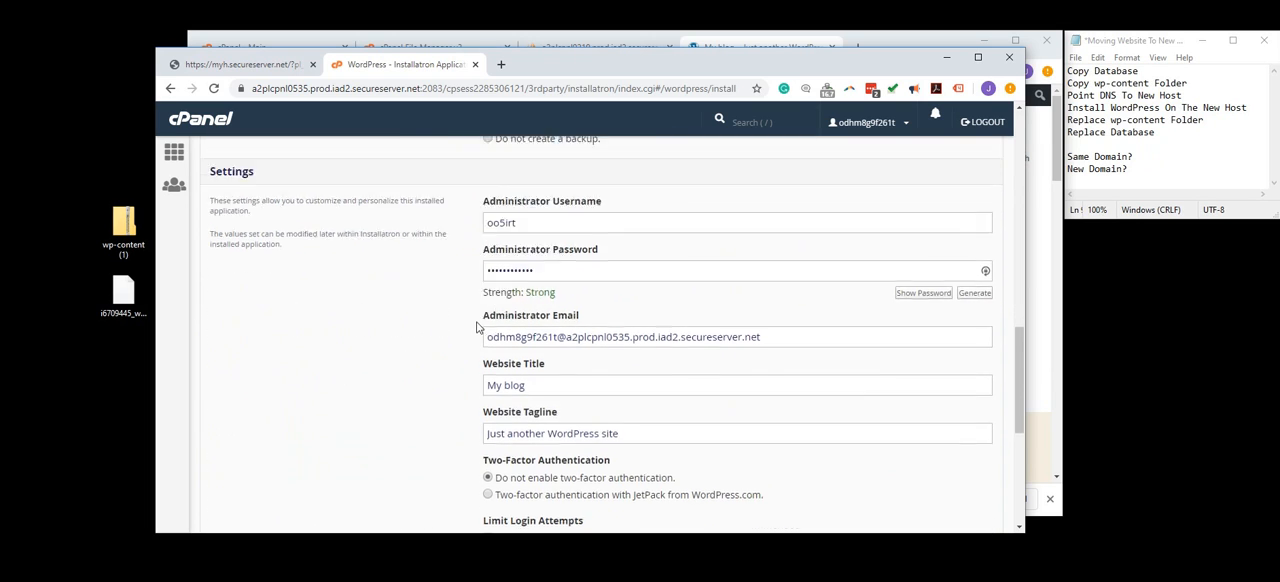
{"action": "scroll", "coordinate": [536, 259], "scroll_direction": "down", "scroll_amount": 5}
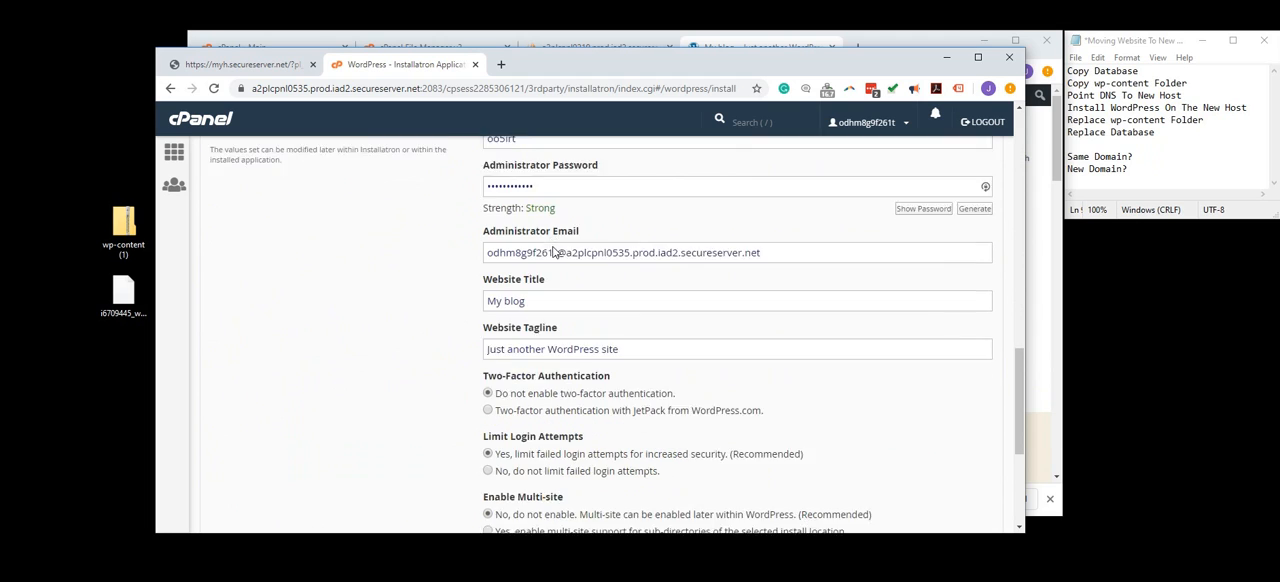
{"action": "scroll", "coordinate": [558, 321], "scroll_direction": "up", "scroll_amount": 6}
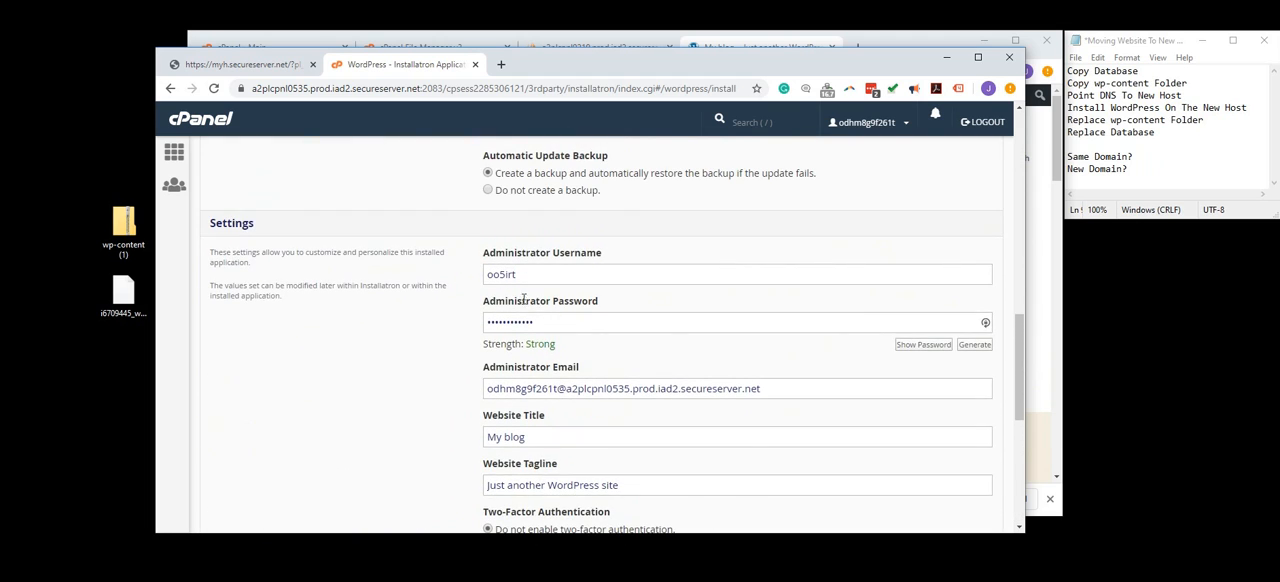
{"action": "scroll", "coordinate": [585, 456], "scroll_direction": "down", "scroll_amount": 2}
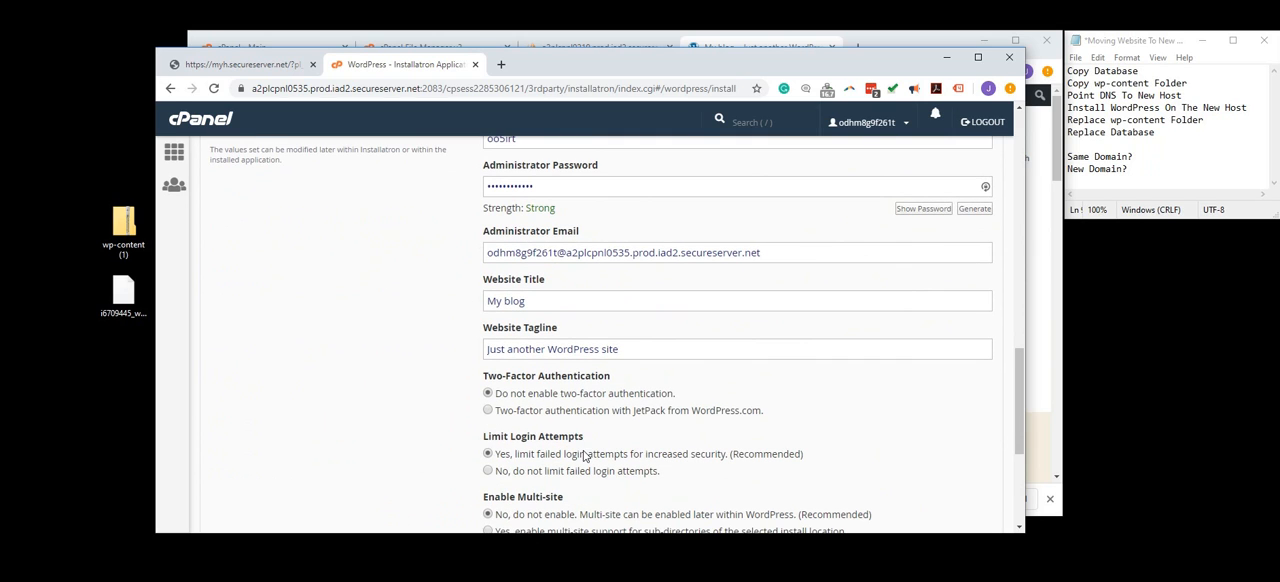
{"action": "scroll", "coordinate": [608, 309], "scroll_direction": "up", "scroll_amount": 1}
{"action": "scroll", "coordinate": [717, 300], "scroll_direction": "down", "scroll_amount": 4}
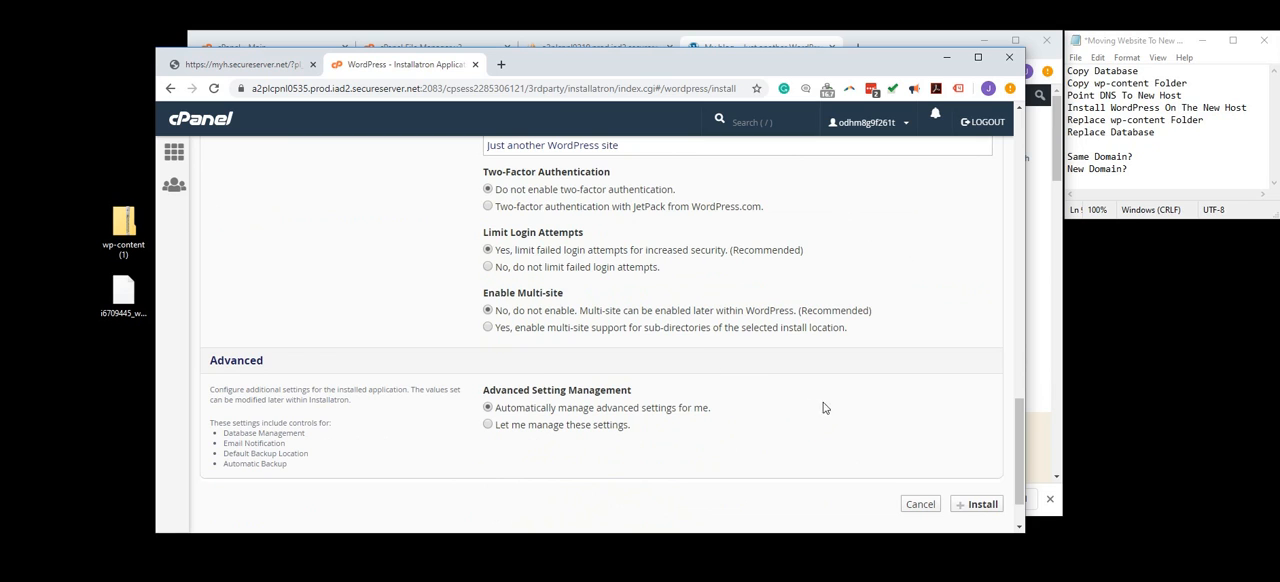
{"action": "scroll", "coordinate": [583, 245], "scroll_direction": "up", "scroll_amount": 3}
{"action": "scroll", "coordinate": [592, 298], "scroll_direction": "up", "scroll_amount": 1}
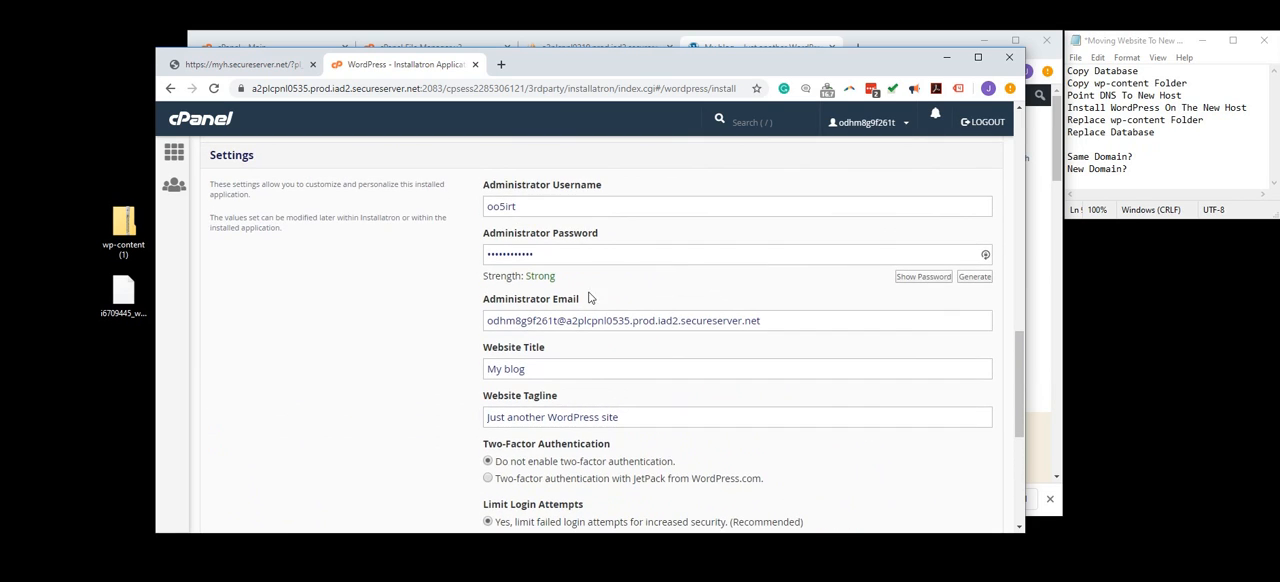
{"action": "scroll", "coordinate": [729, 322], "scroll_direction": "down", "scroll_amount": 5}
{"action": "left_click", "coordinate": [970, 443]}
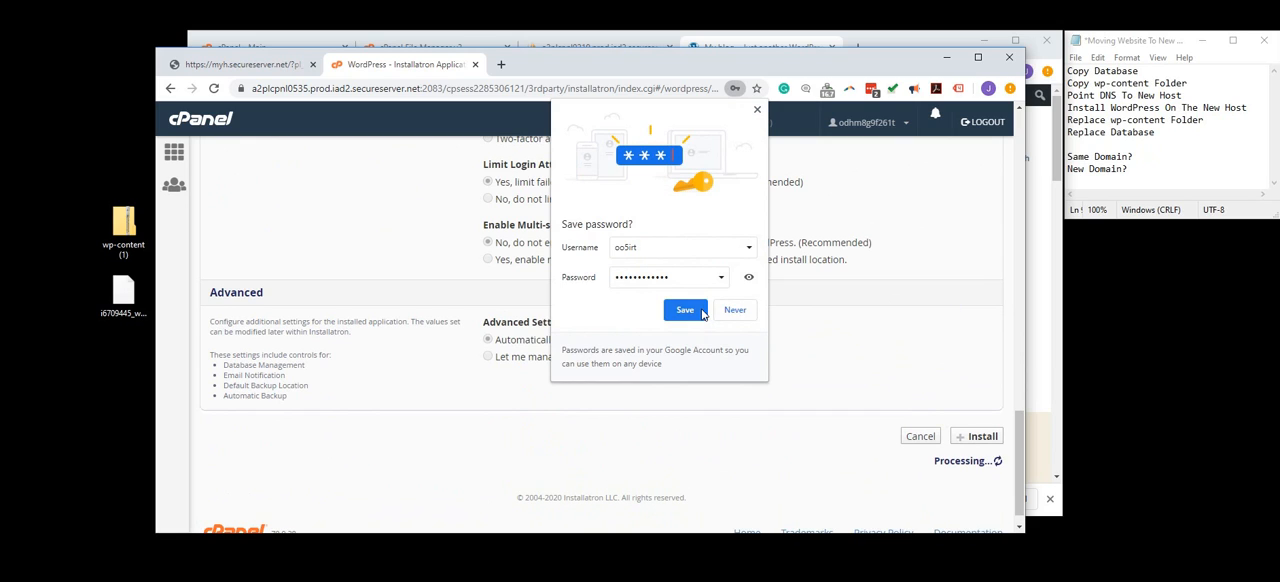
{"action": "left_click", "coordinate": [737, 311]}
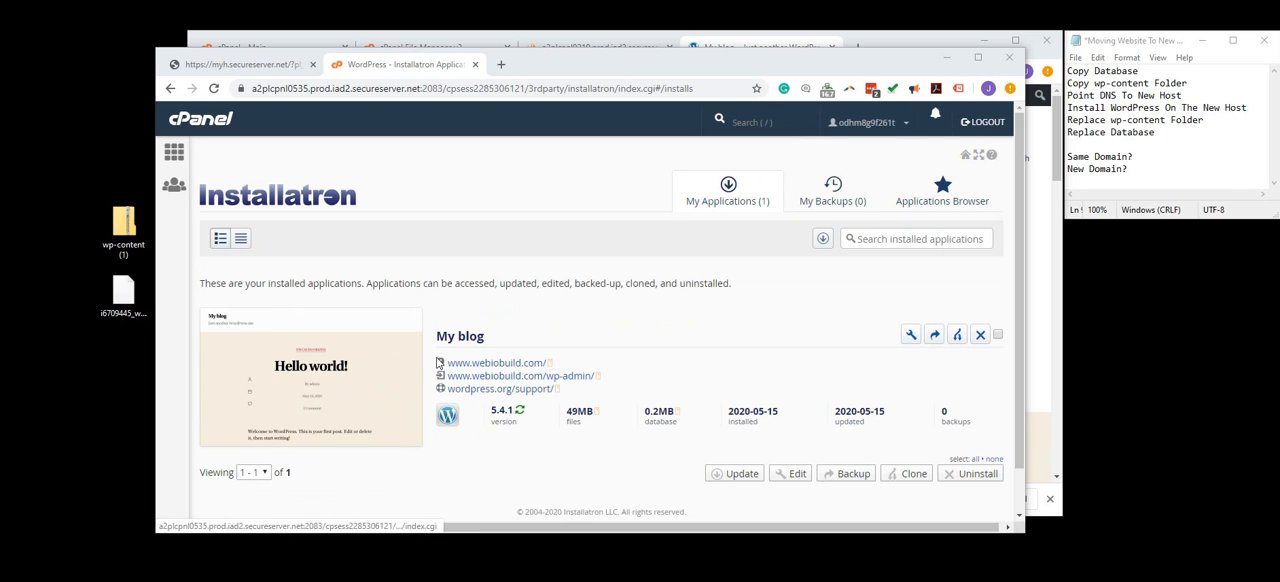
{"action": "left_click", "coordinate": [477, 367]}
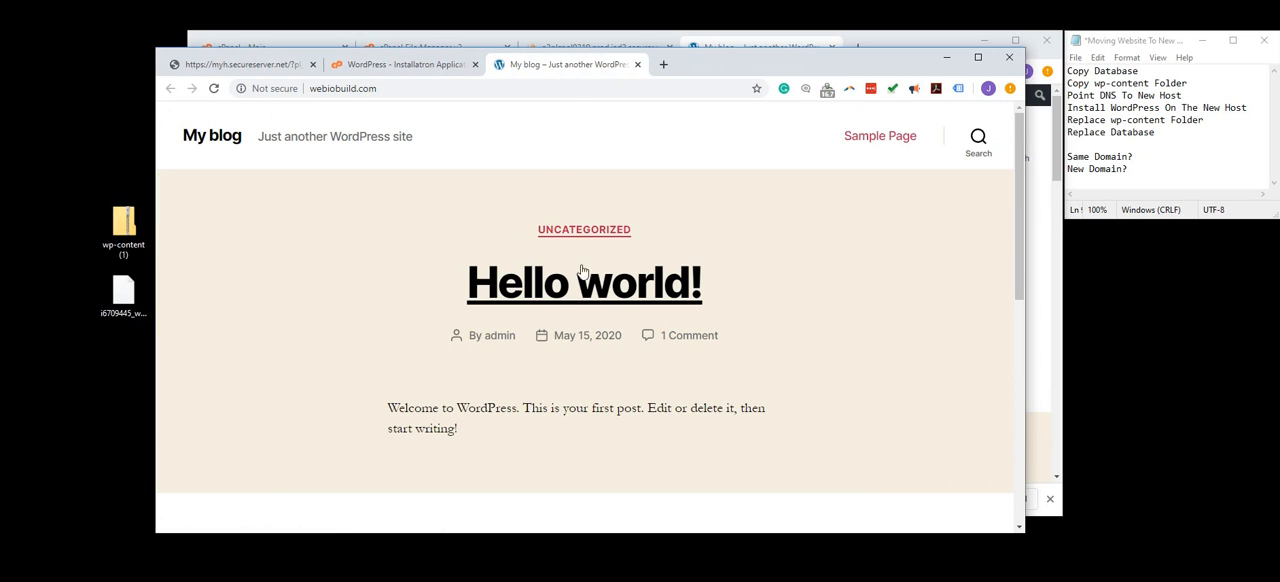
- Open public_html in the new host's File Manager and permanently delete its wp-content folder
{"action": "left_click", "coordinate": [410, 64]}
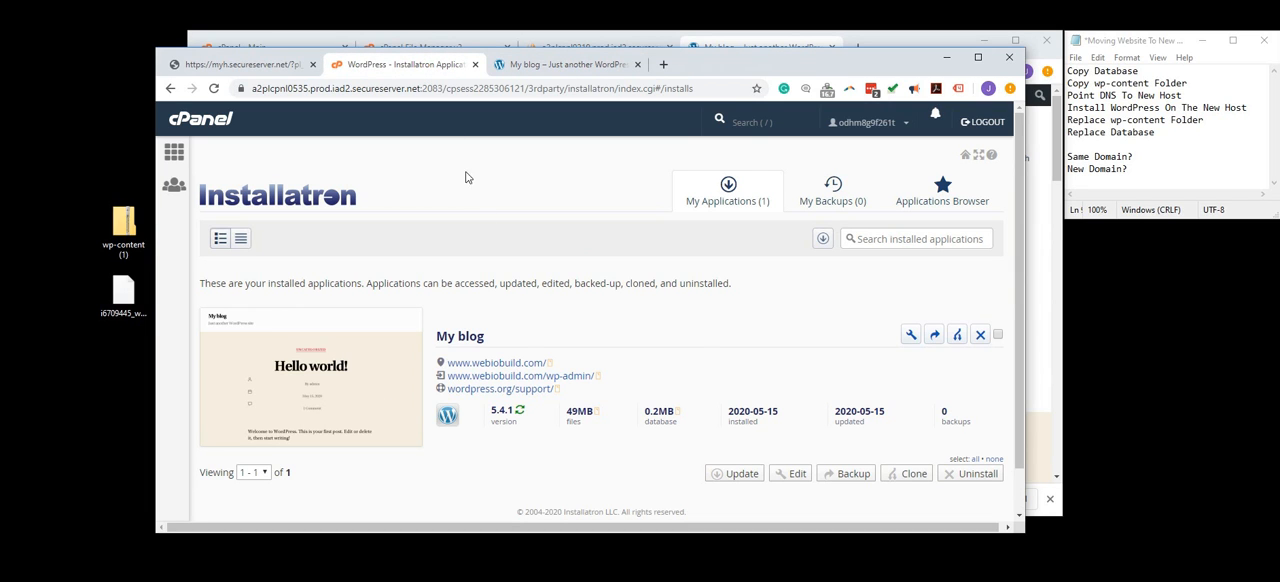
{"action": "left_click", "coordinate": [174, 152]}
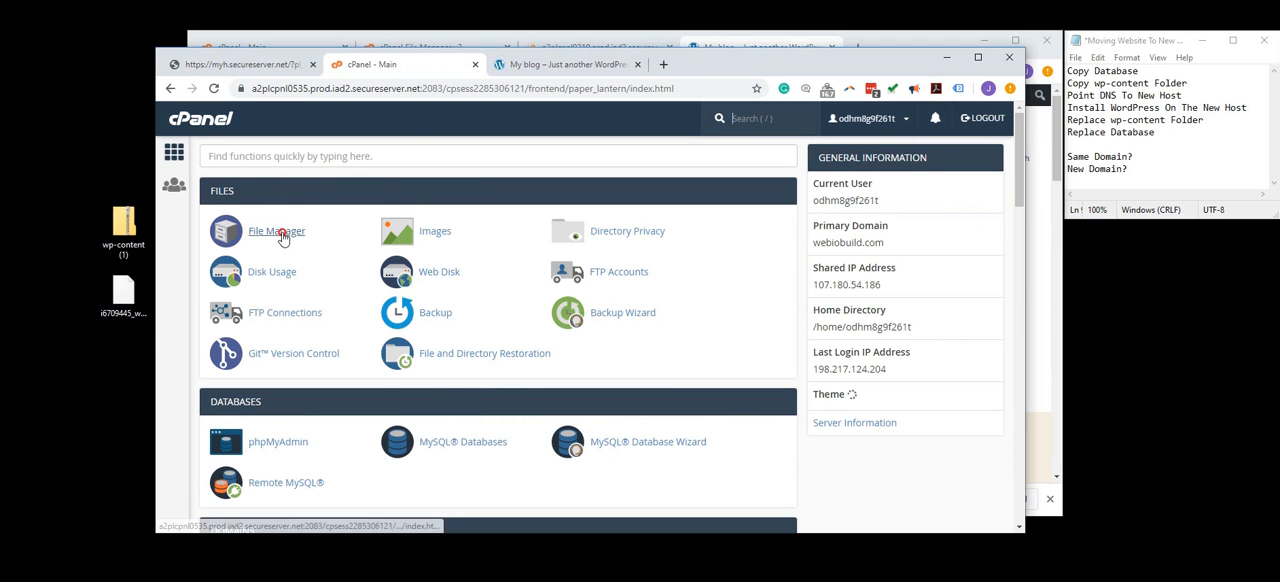
{"action": "left_click", "coordinate": [279, 233]}
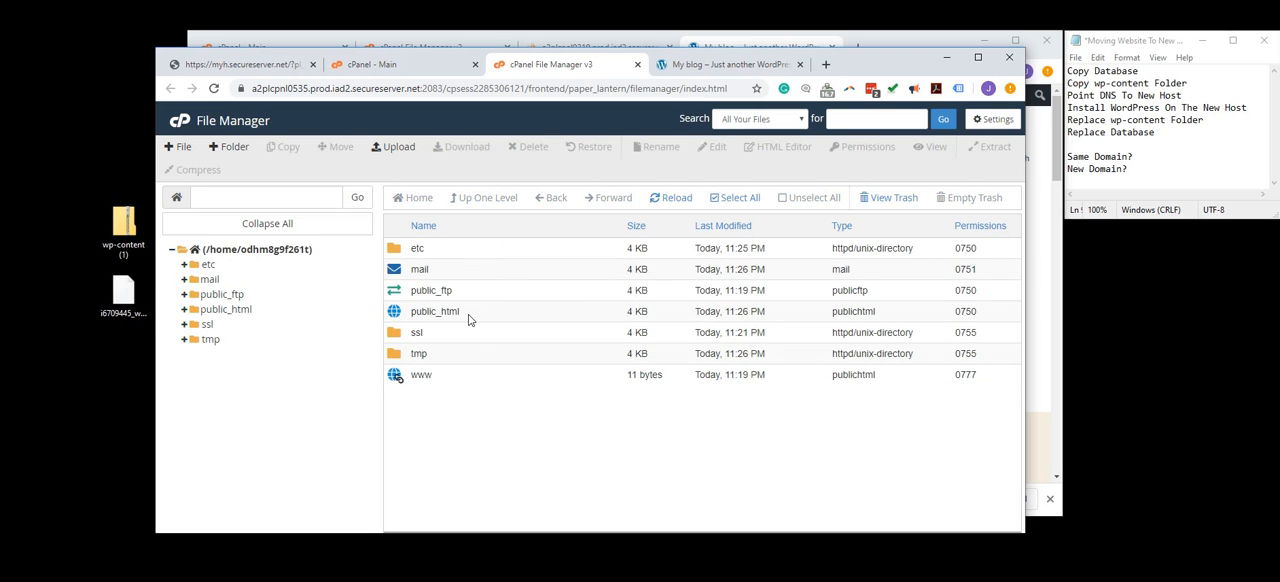
{"action": "double_click", "coordinate": [468, 316]}
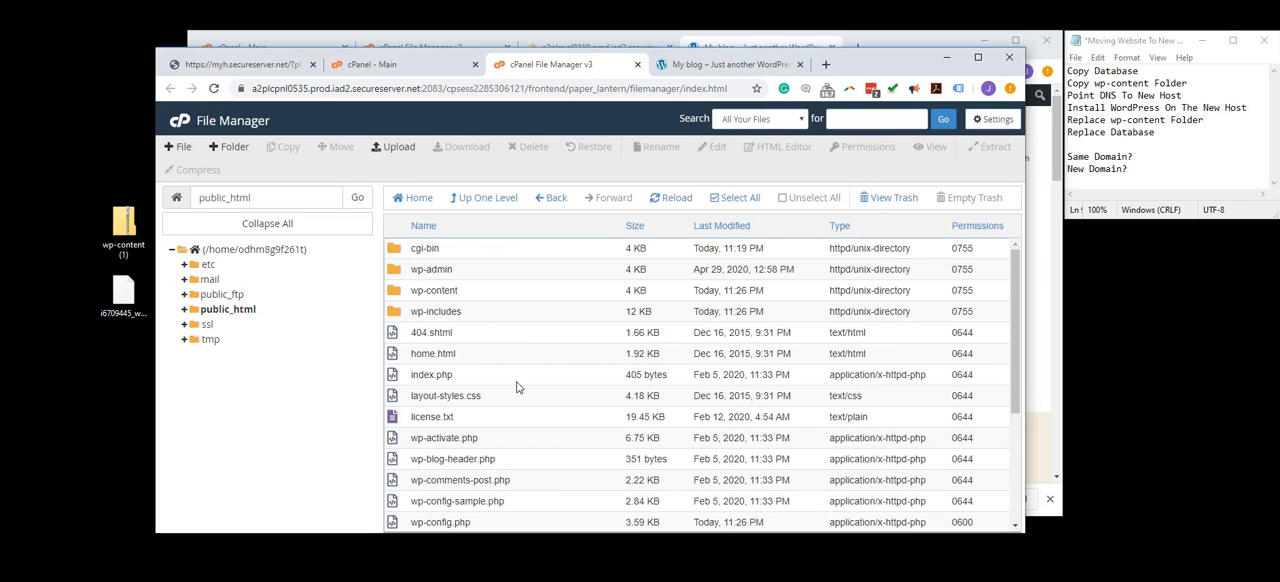
{"action": "left_click", "coordinate": [464, 292]}
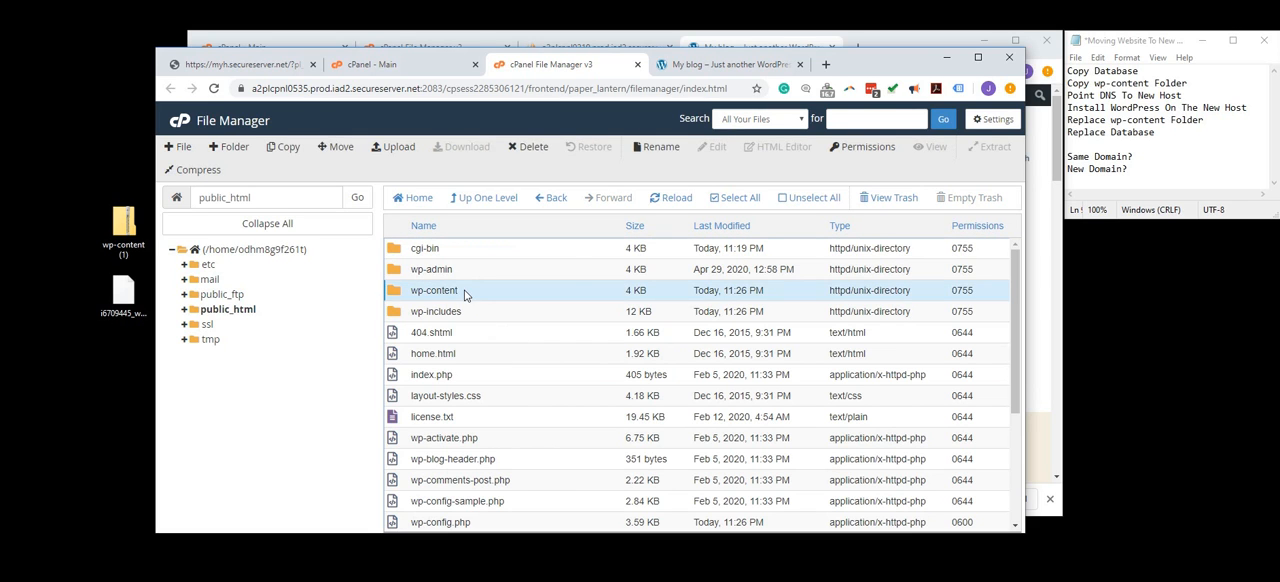
{"action": "left_click", "coordinate": [530, 147]}
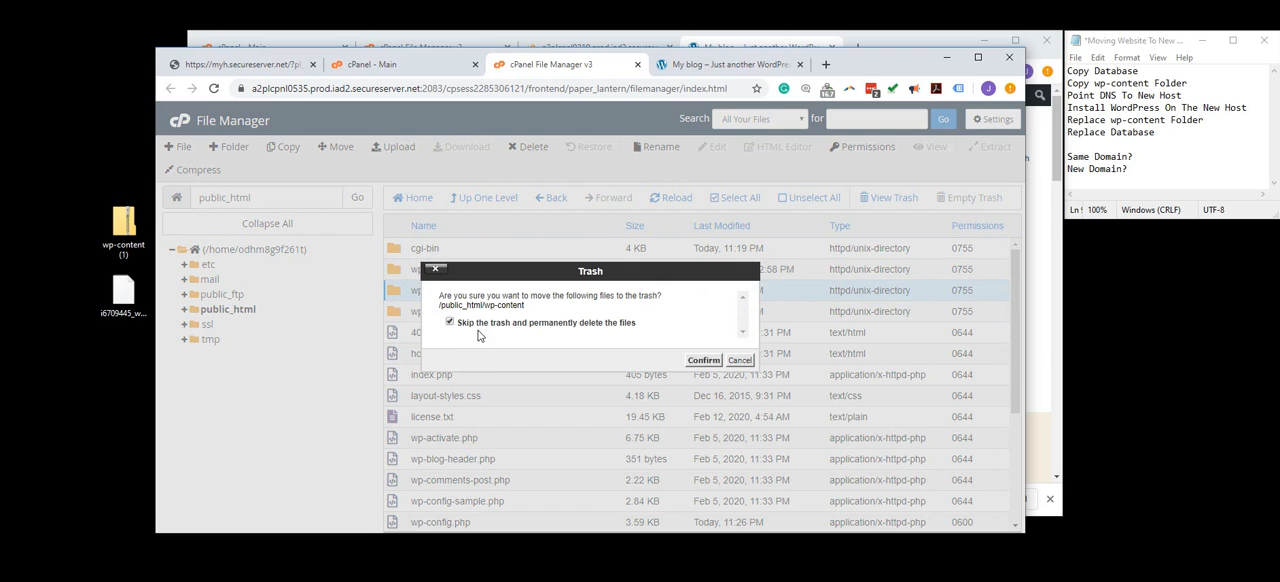
{"action": "left_click", "coordinate": [702, 360]}
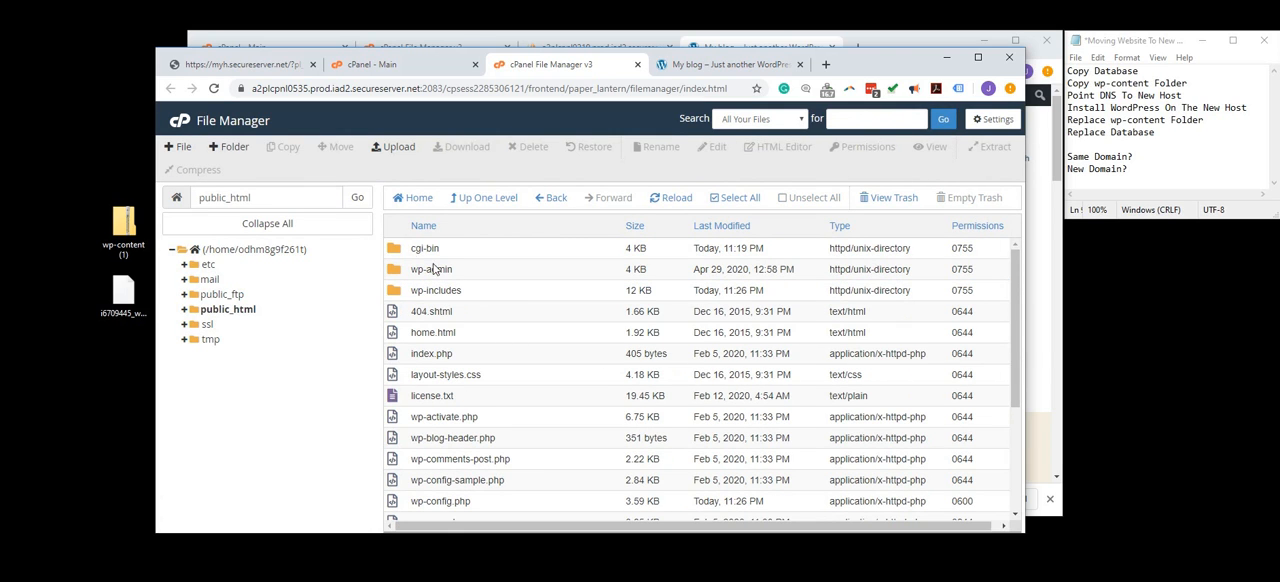
- Upload wp-content (1).zip from the desktop to public_html and reload the folder's file list
{"action": "left_click", "coordinate": [390, 148]}
{"action": "left_click_drag", "start_coordinate": [141, 226], "coordinate": [575, 337]}
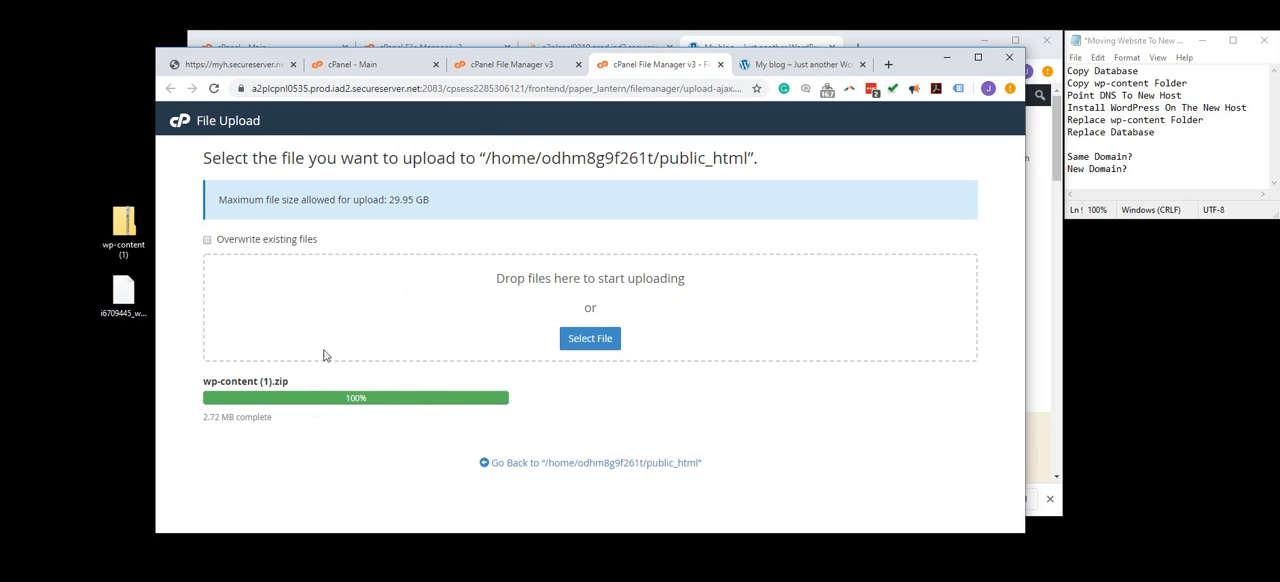
{"action": "left_click", "coordinate": [515, 66]}
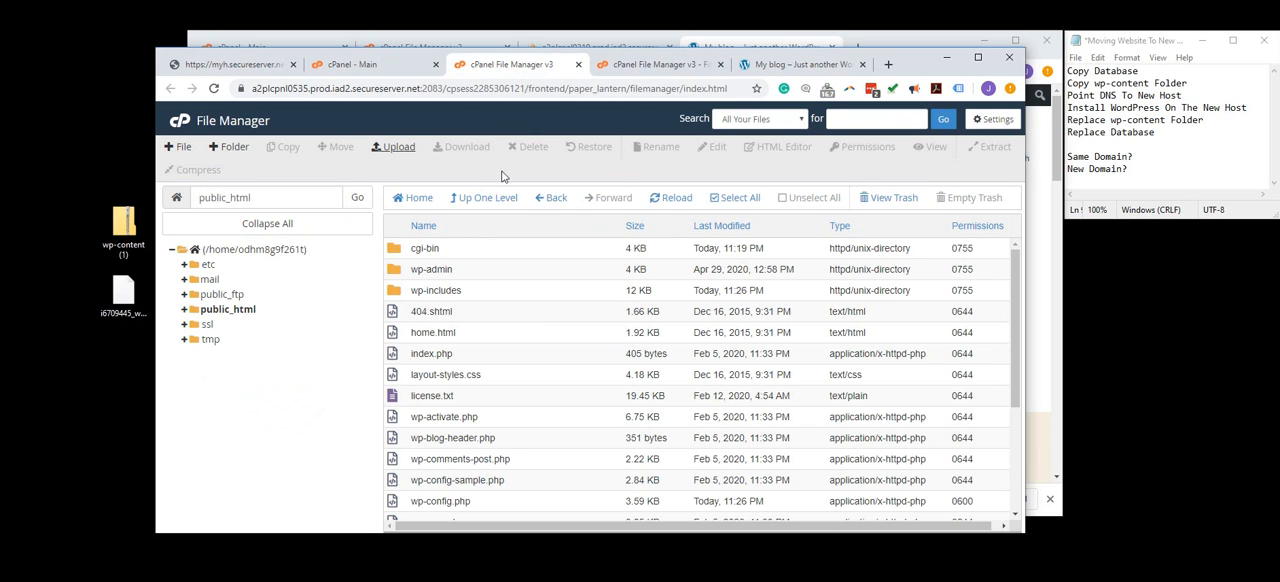
{"action": "left_click", "coordinate": [672, 203]}
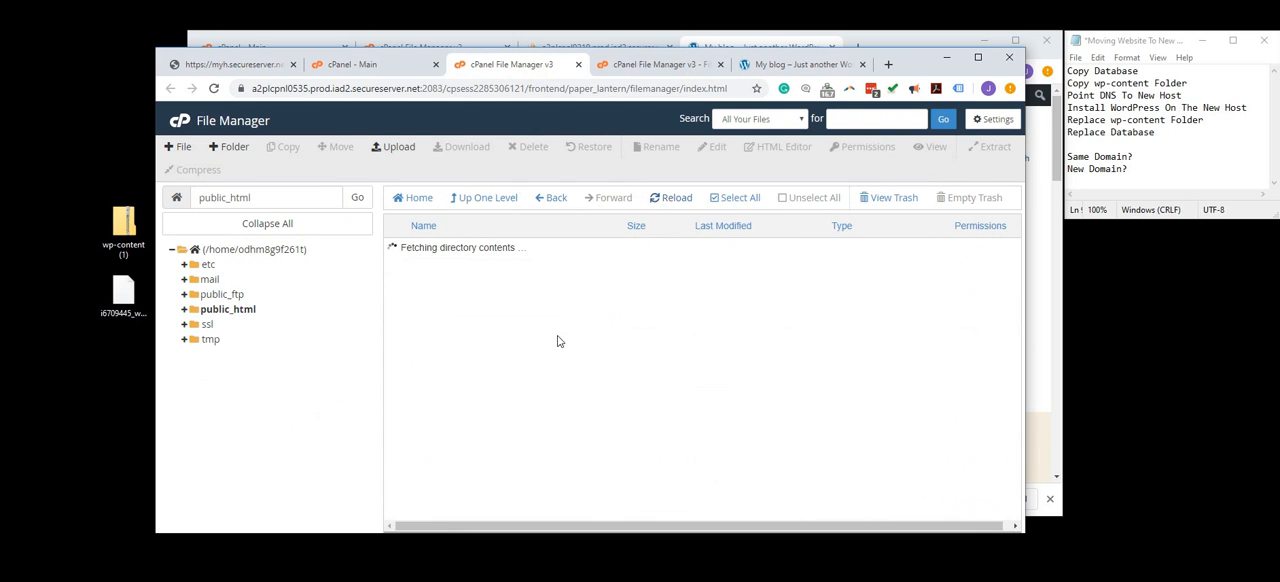
- Extract wp-content (1).zip in public_html and select the extracted wp-content folder
{"action": "scroll", "coordinate": [558, 337], "scroll_direction": "down", "scroll_amount": 1}
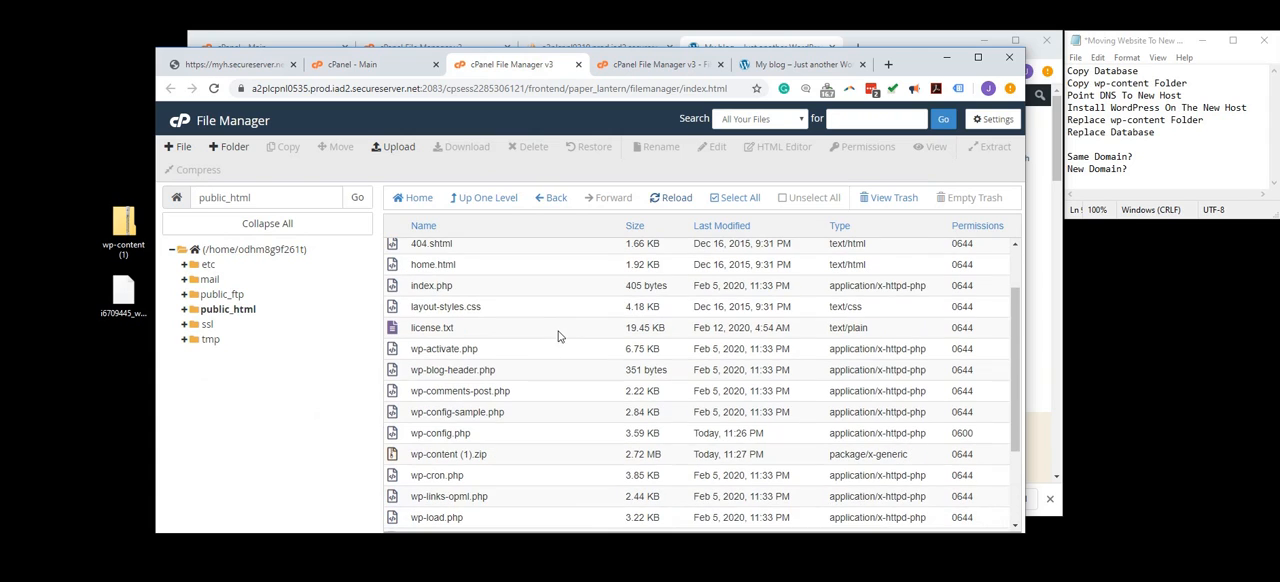
{"action": "left_click", "coordinate": [446, 455]}
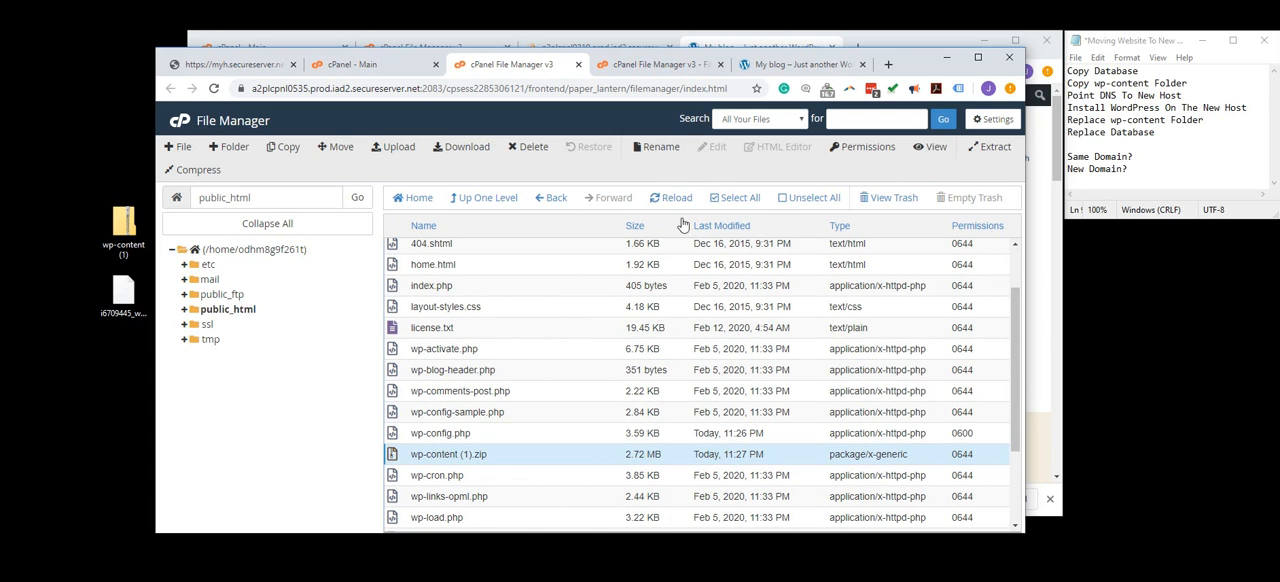
{"action": "left_click", "coordinate": [993, 147]}
{"action": "left_click", "coordinate": [676, 388]}
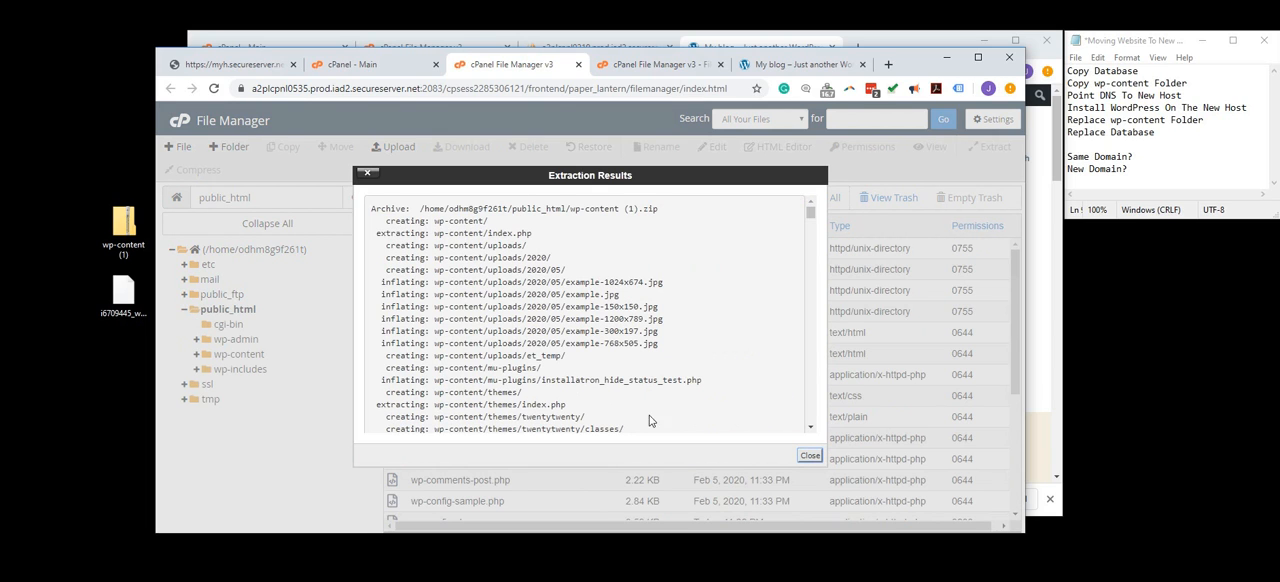
{"action": "left_click", "coordinate": [809, 455]}
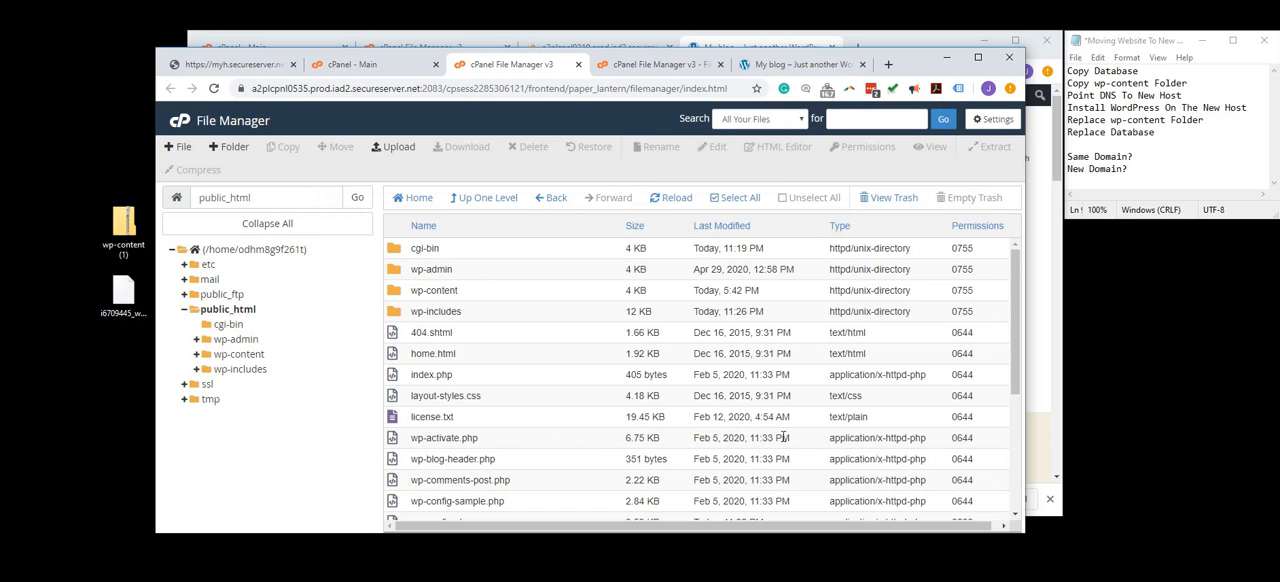
{"action": "left_click_drag", "start_coordinate": [411, 292], "coordinate": [457, 293]}
{"action": "left_click", "coordinate": [458, 294]}
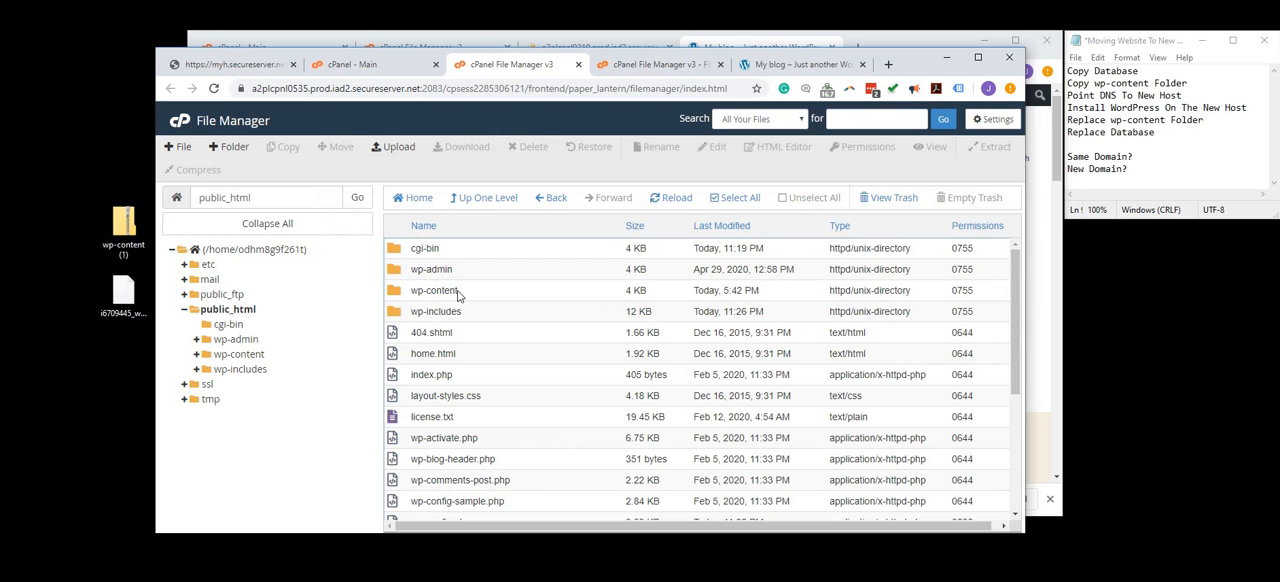
{"action": "left_click", "coordinate": [465, 295]}
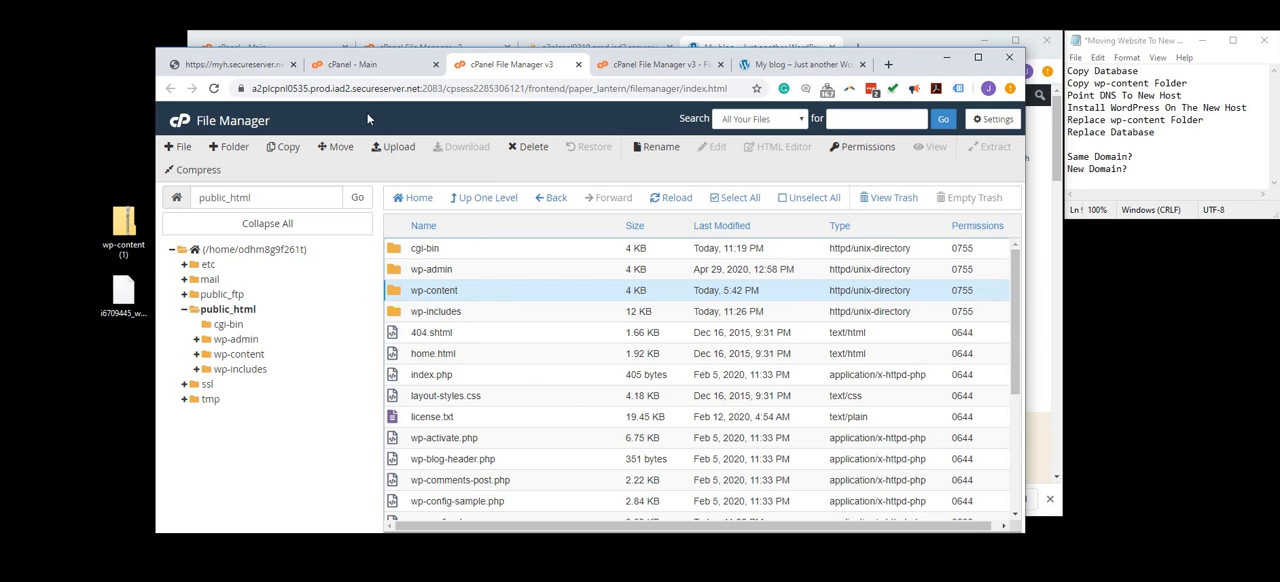
- Open phpMyAdmin from the new host's cPanel and display the tables of the i6709485_wp1 database
{"action": "left_click", "coordinate": [370, 64]}
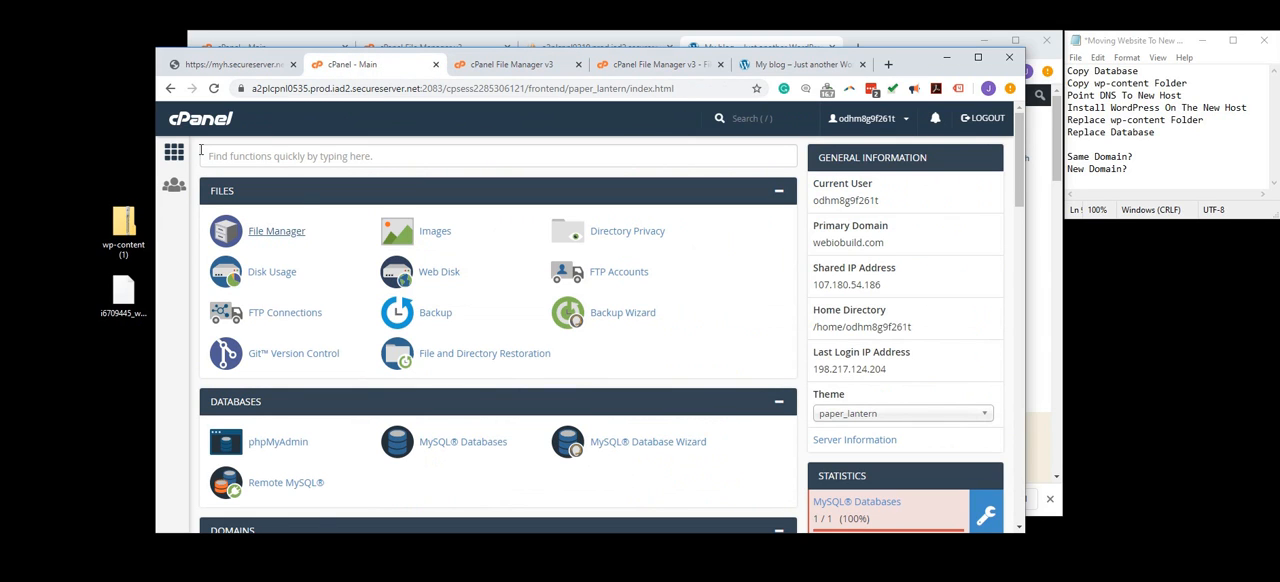
{"action": "left_click", "coordinate": [276, 442]}
{"action": "left_click", "coordinate": [455, 65]}
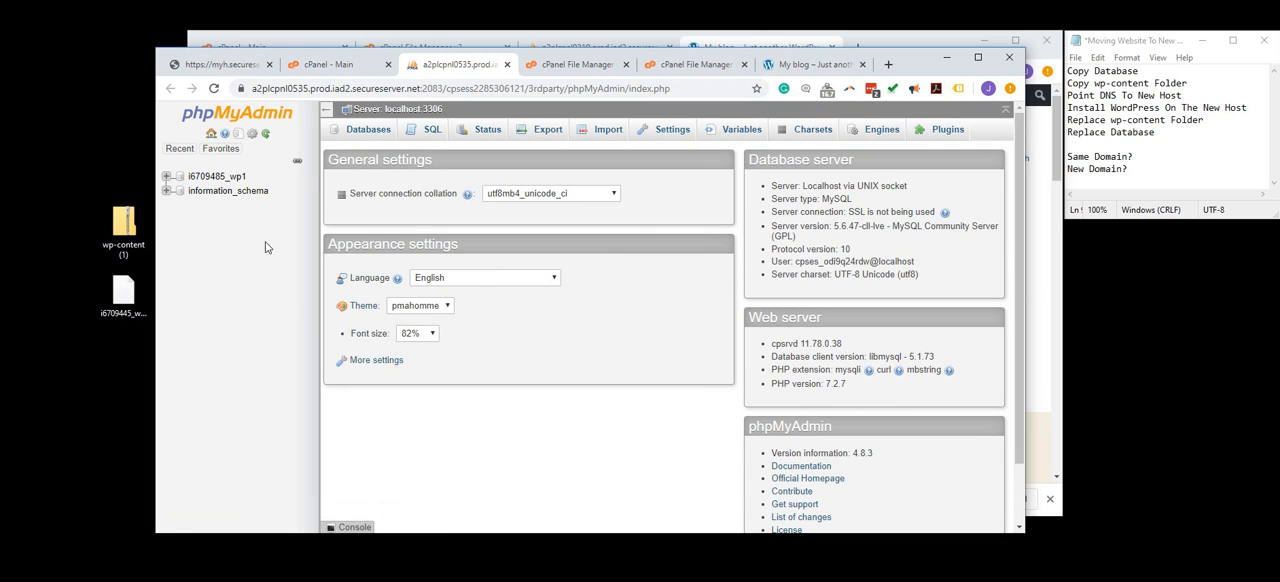
{"action": "left_click", "coordinate": [206, 180]}
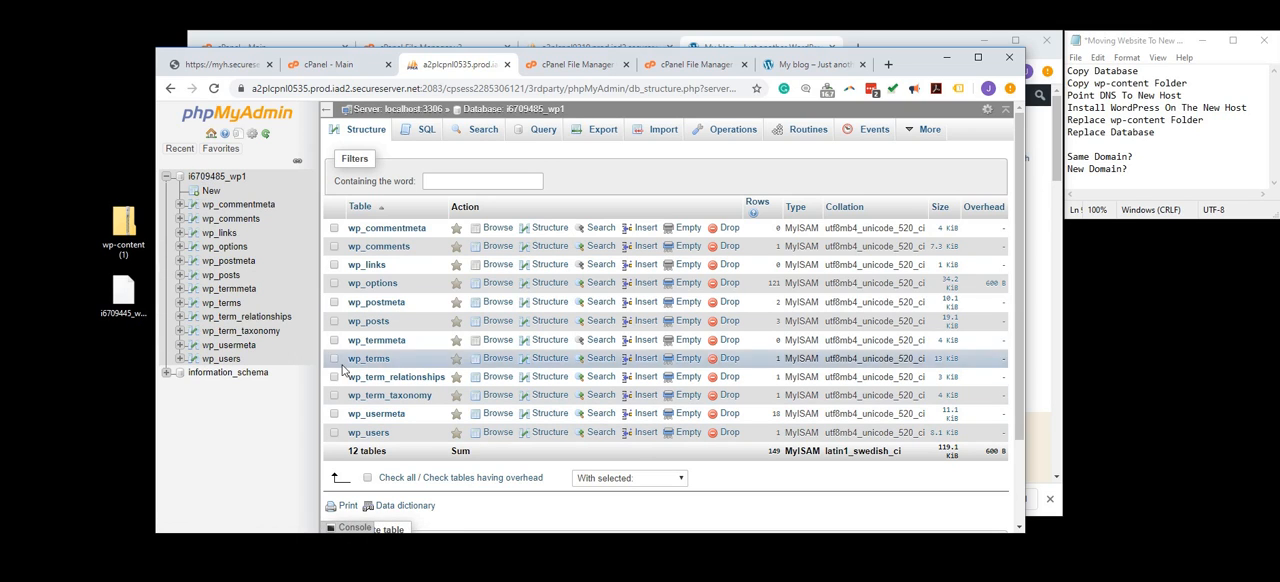
- Drop all tables from the i6709485_wp1 database and confirm the deletion
{"action": "left_click", "coordinate": [368, 478]}
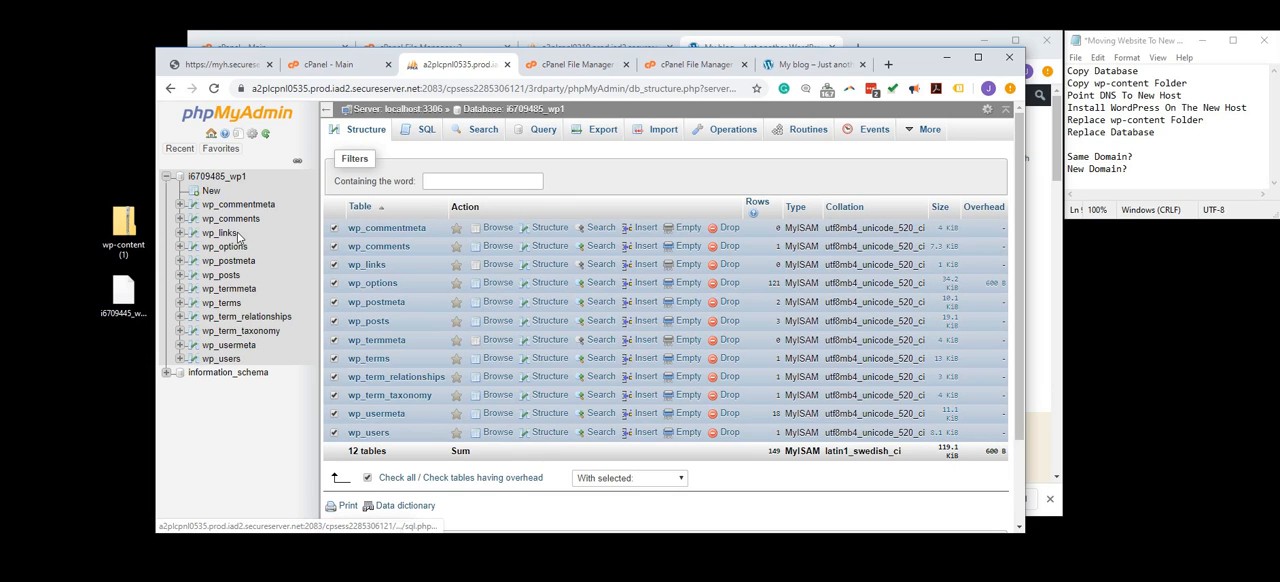
{"action": "left_click", "coordinate": [600, 480]}
{"action": "left_click", "coordinate": [611, 567]}
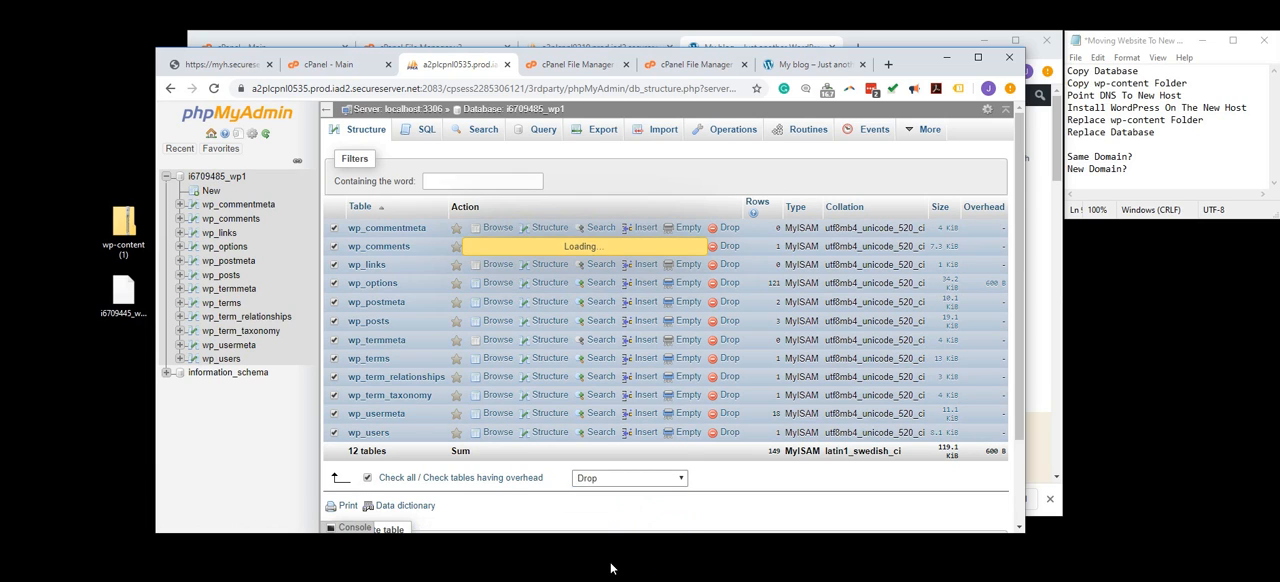
{"action": "left_click", "coordinate": [948, 213]}
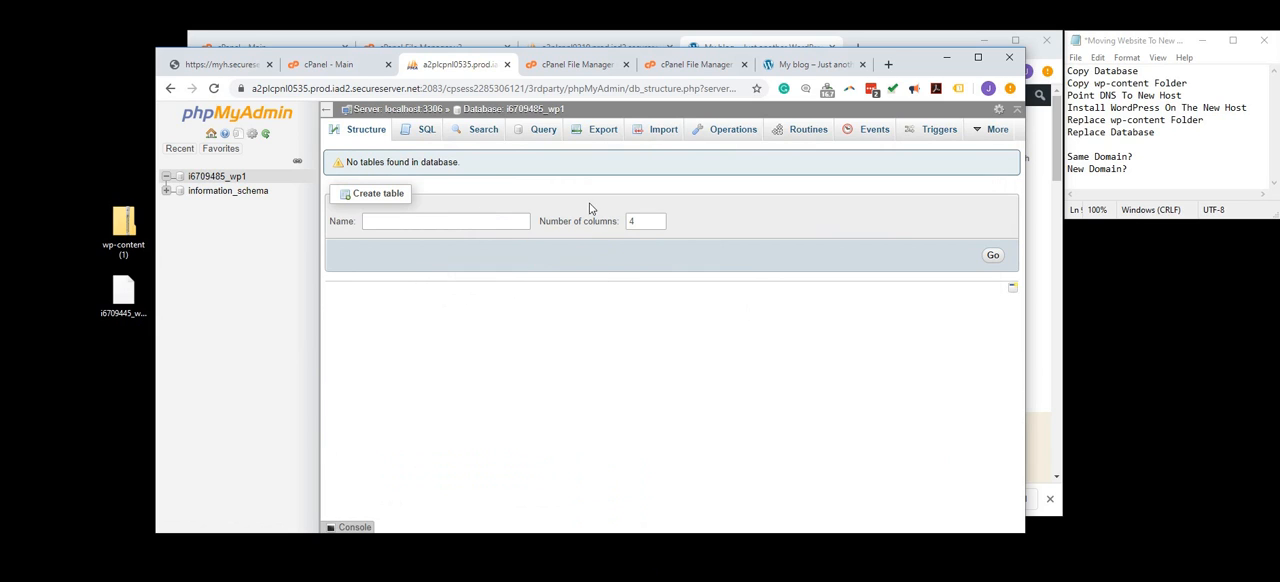
- Import i6709445_wp1.sql into the i6709485_wp1 database with the default SQL import options
{"action": "left_click", "coordinate": [652, 138]}
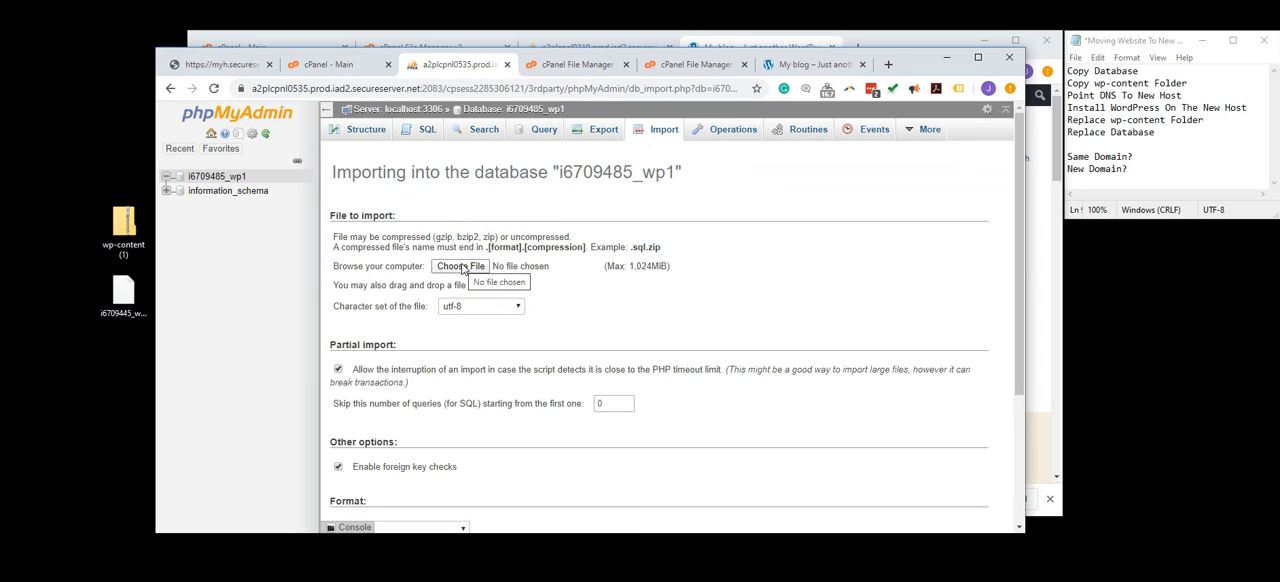
{"action": "left_click", "coordinate": [462, 268]}
{"action": "double_click", "coordinate": [630, 170]}
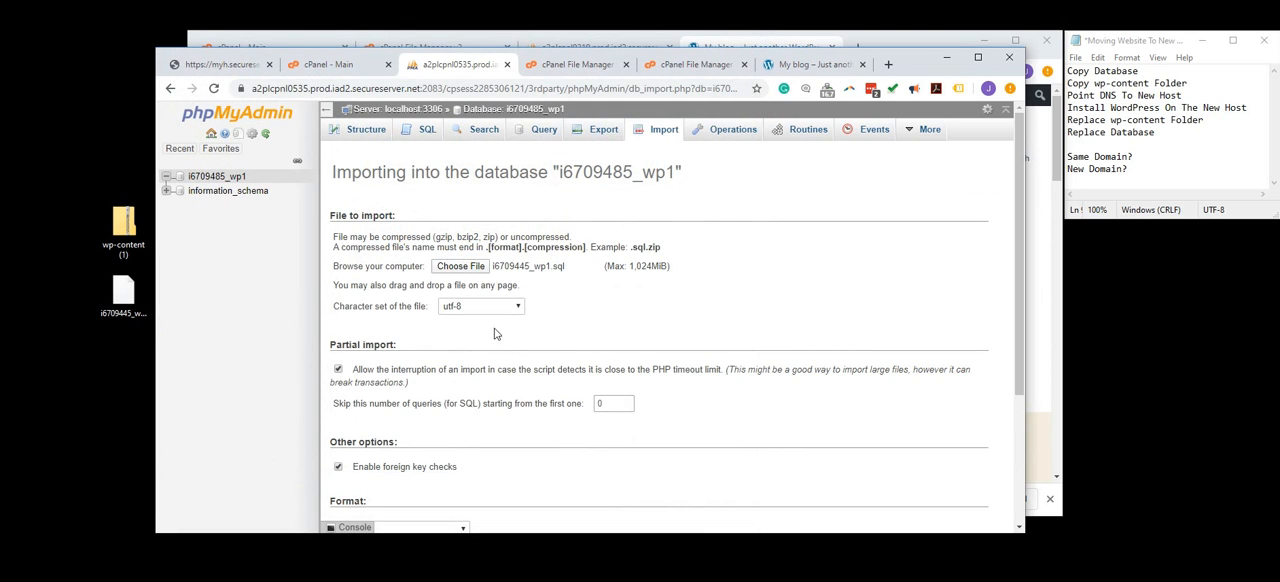
{"action": "scroll", "coordinate": [494, 340], "scroll_direction": "down", "scroll_amount": 2}
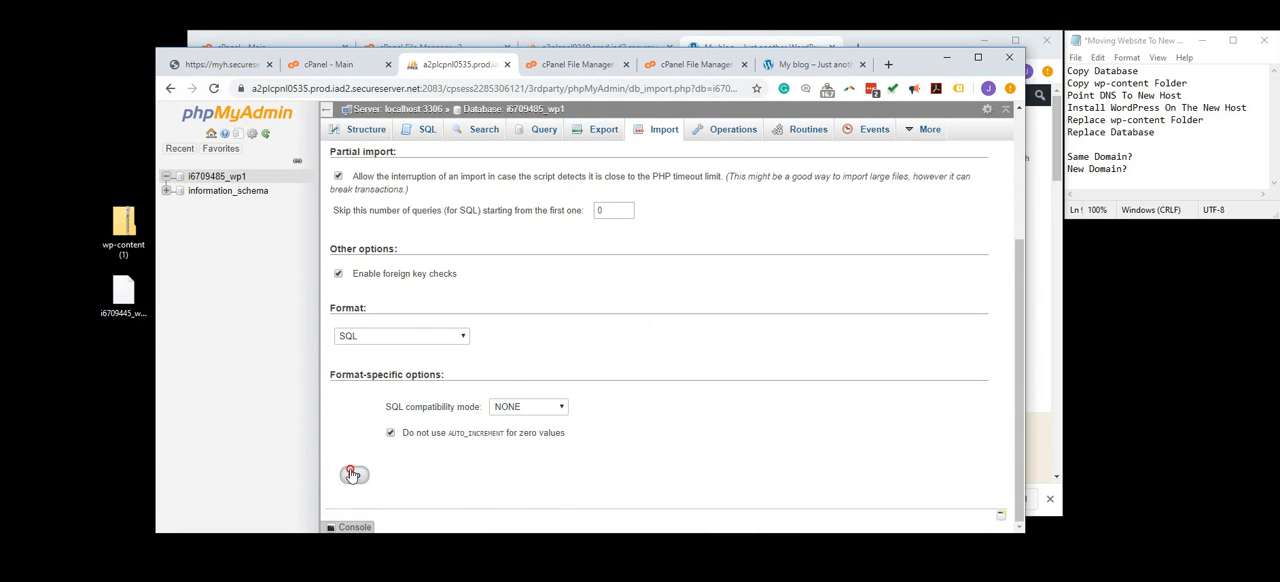
{"action": "left_click", "coordinate": [353, 475]}
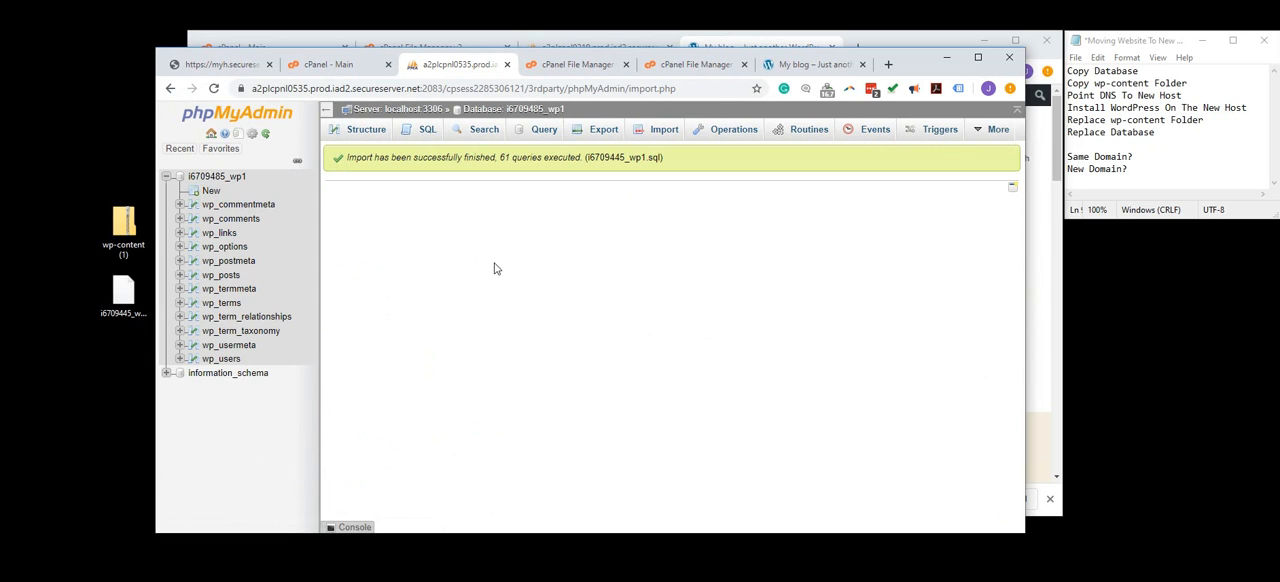
- Browse the wp_options table and copy the new site's address, webiobuild.com, from its open page
{"action": "left_click", "coordinate": [213, 249]}
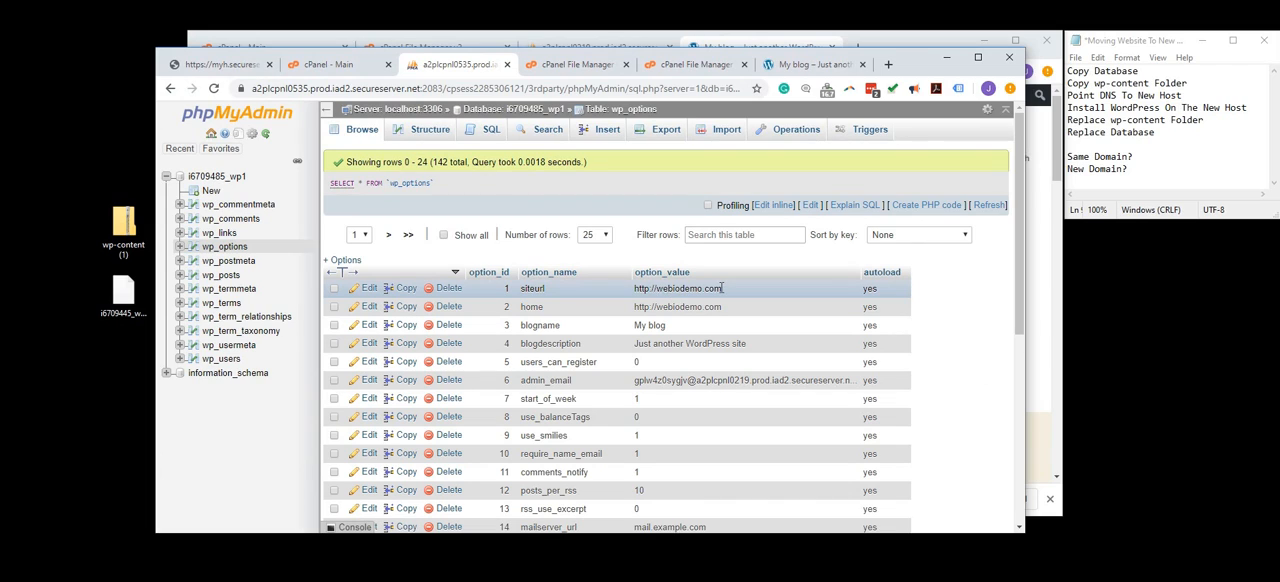
{"action": "left_click", "coordinate": [810, 65]}
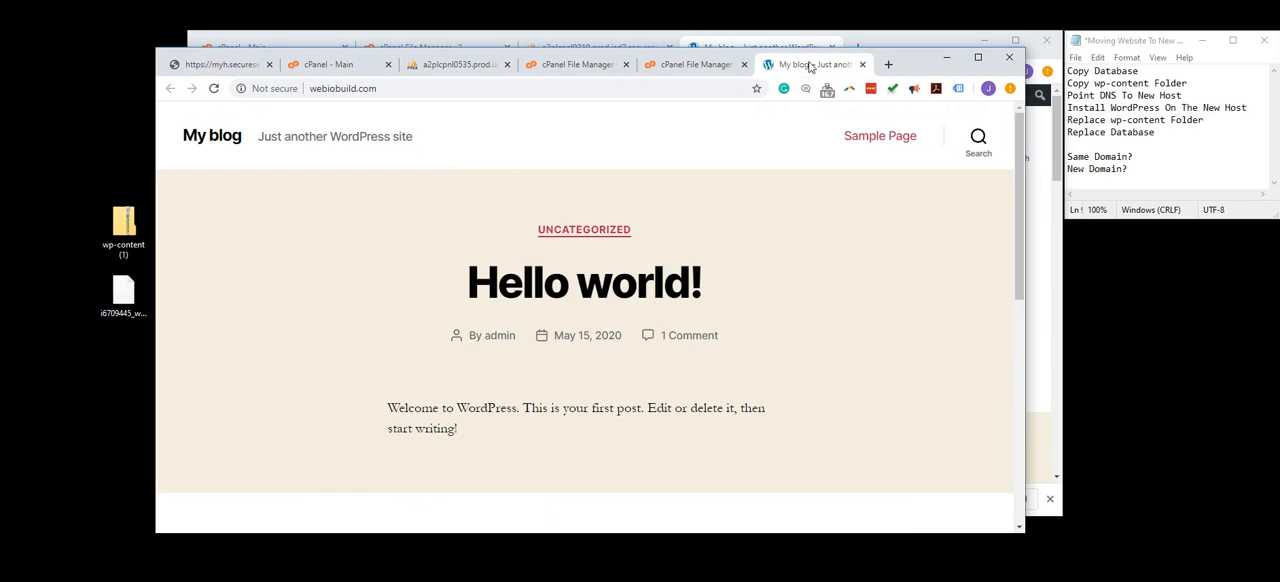
{"action": "left_click", "coordinate": [303, 90]}
{"action": "key", "text": "ctrl+c"}
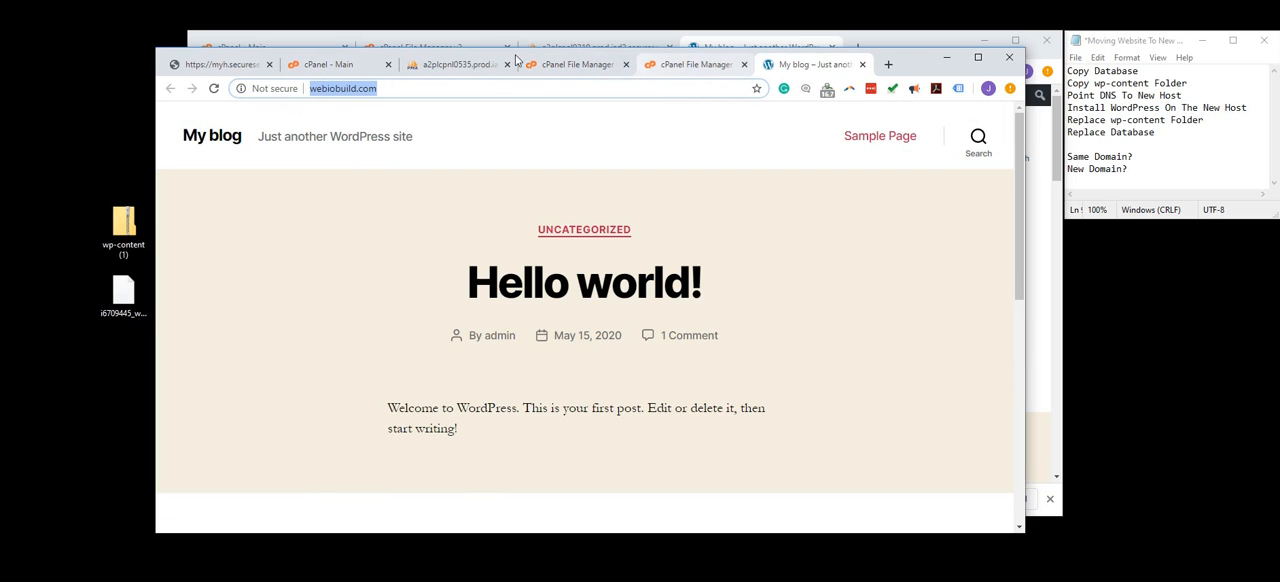
{"action": "left_click", "coordinate": [435, 64]}
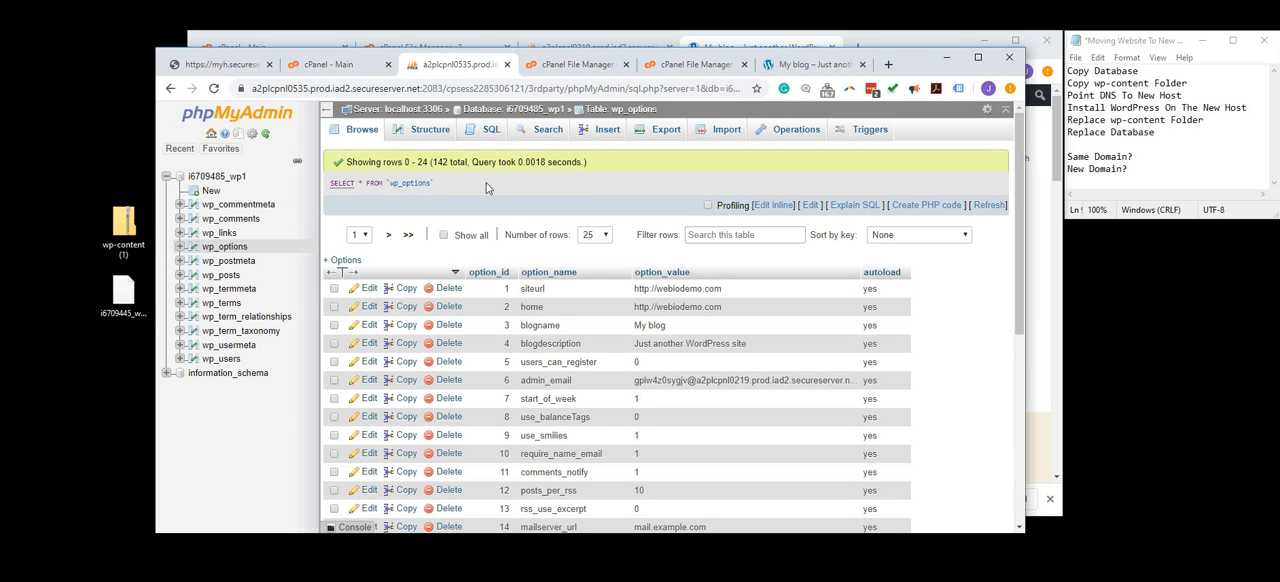
{"action": "double_click", "coordinate": [697, 290]}
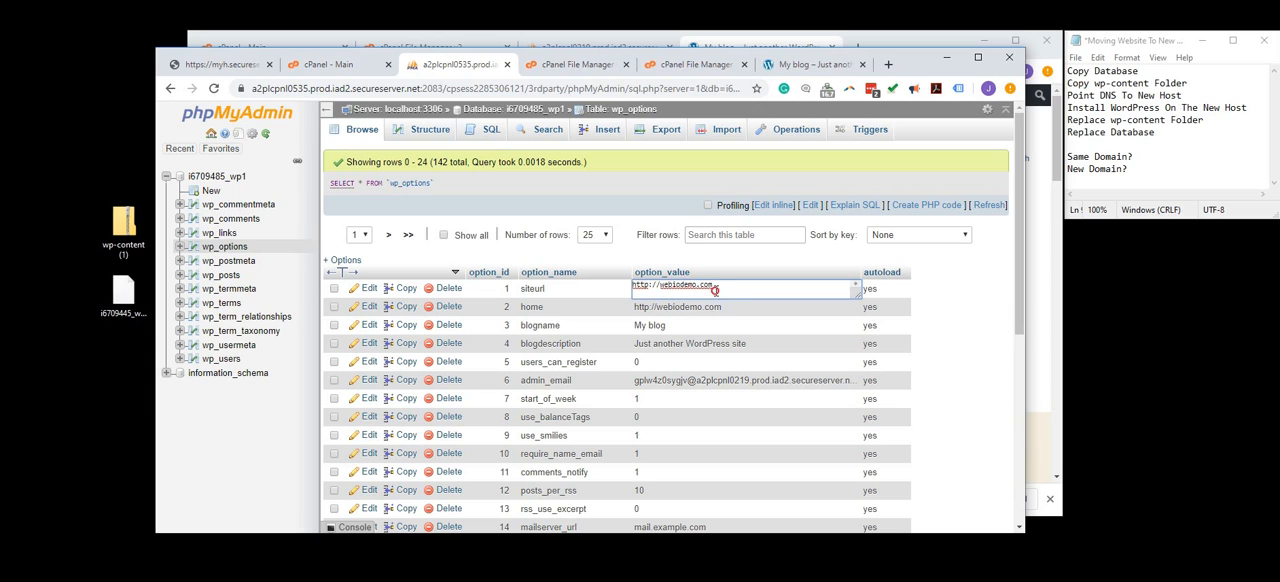
{"action": "left_click_drag", "start_coordinate": [714, 289], "coordinate": [632, 285]}
{"action": "key", "text": "ctrl+v"}
{"action": "left_click_drag", "start_coordinate": [735, 308], "coordinate": [631, 306]}
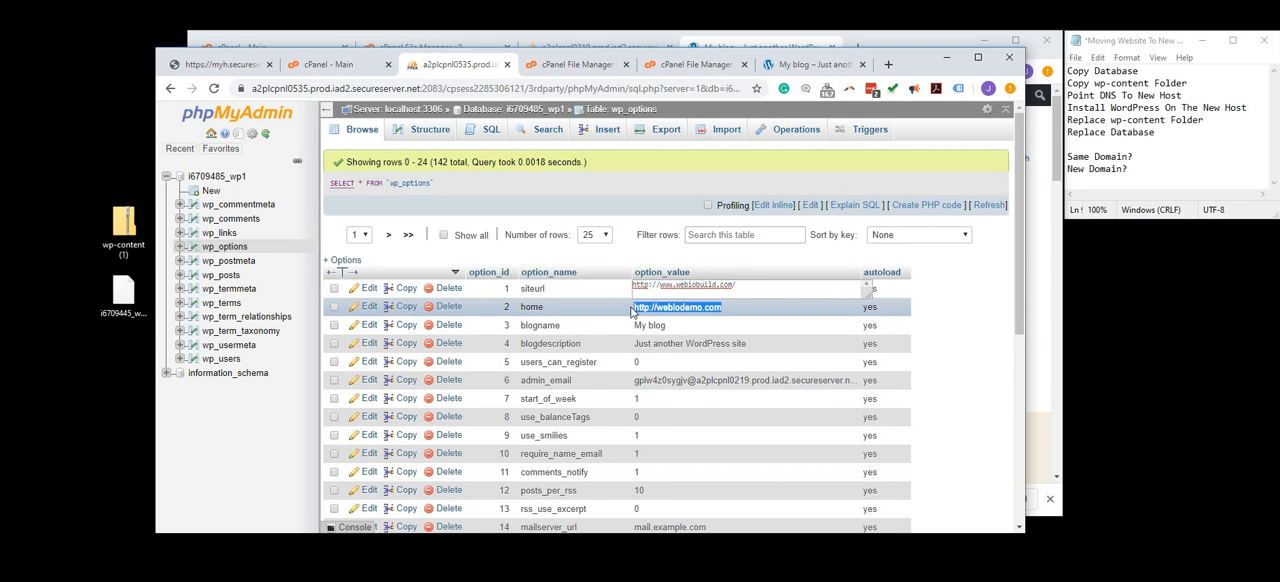
{"action": "left_click", "coordinate": [726, 356]}
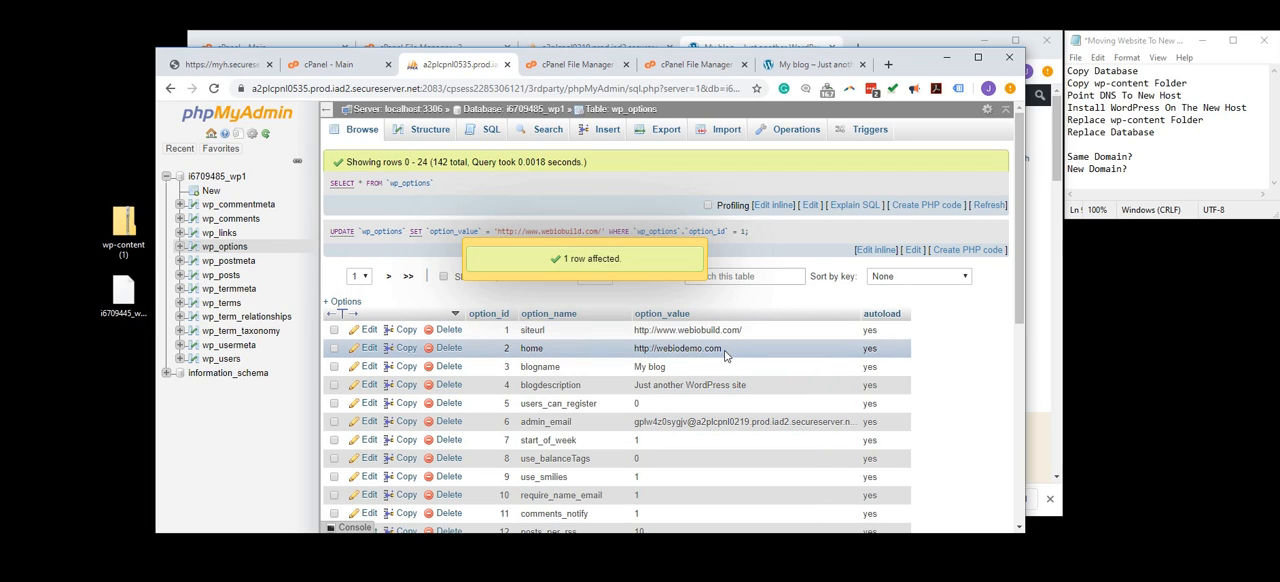
{"action": "double_click", "coordinate": [731, 349]}
{"action": "left_click_drag", "start_coordinate": [731, 349], "coordinate": [633, 348]}
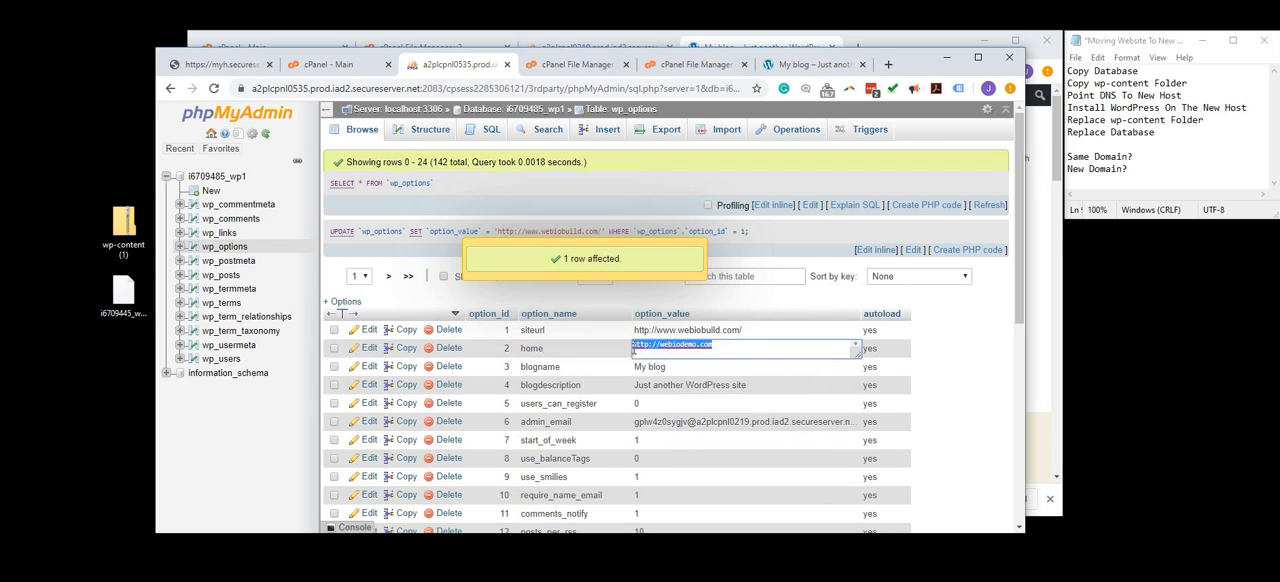
{"action": "key", "text": "ctrl+v"}
{"action": "left_click", "coordinate": [930, 367]}
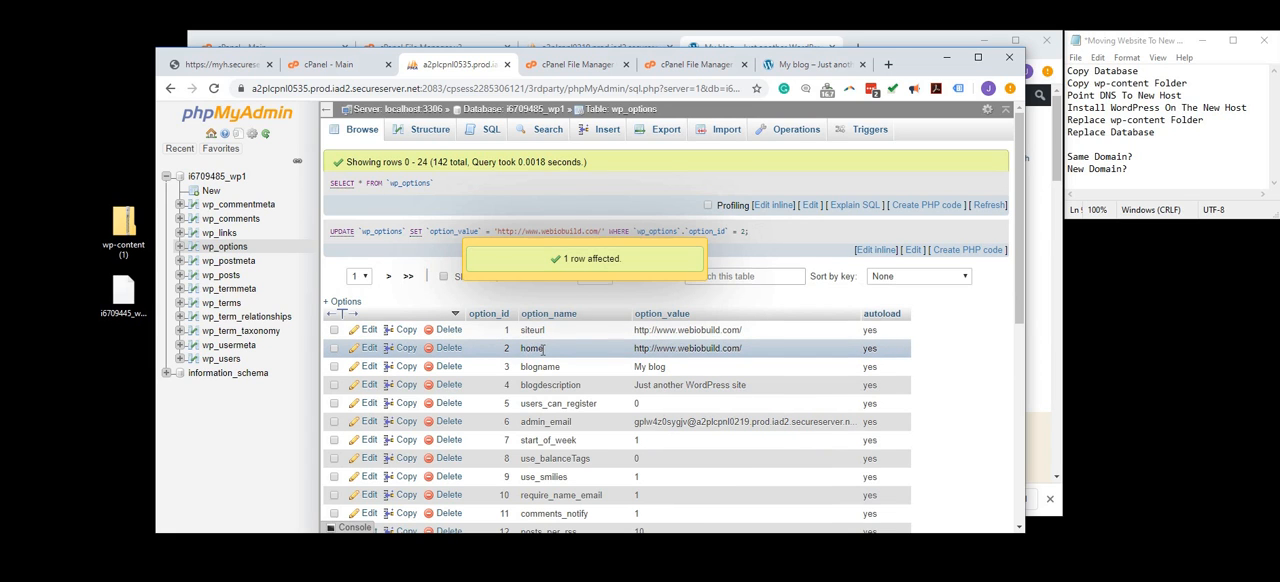
- Look through the first two pages of wp_options rows for other site settings, and return to the first page
{"action": "scroll", "coordinate": [541, 349], "scroll_direction": "down", "scroll_amount": 5}
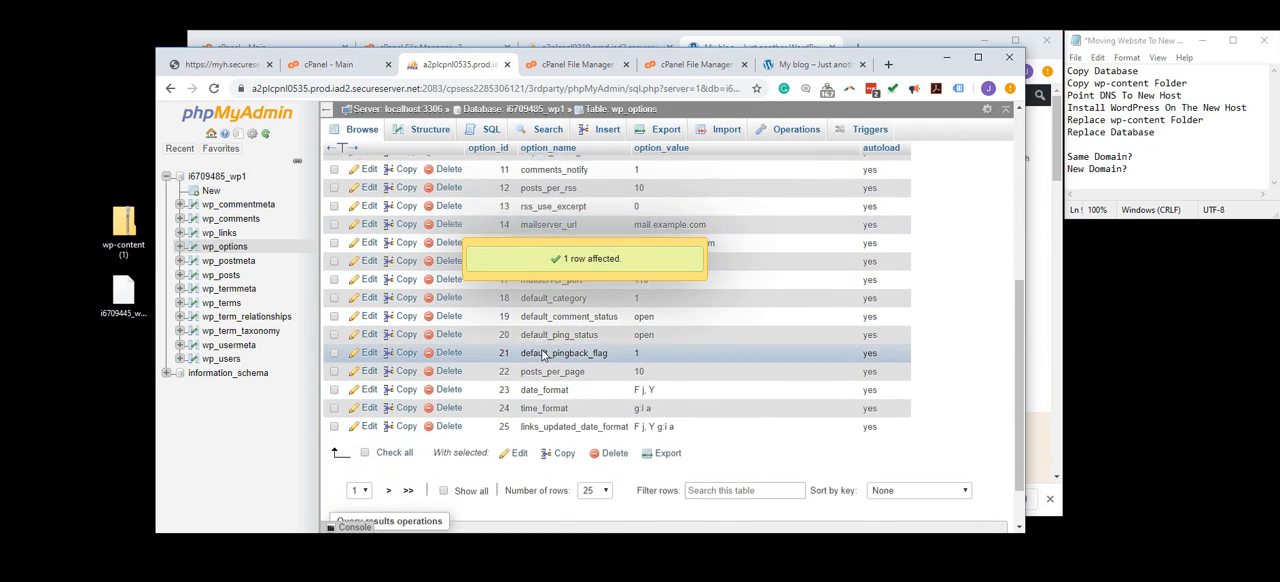
{"action": "scroll", "coordinate": [541, 353], "scroll_direction": "down", "scroll_amount": 1}
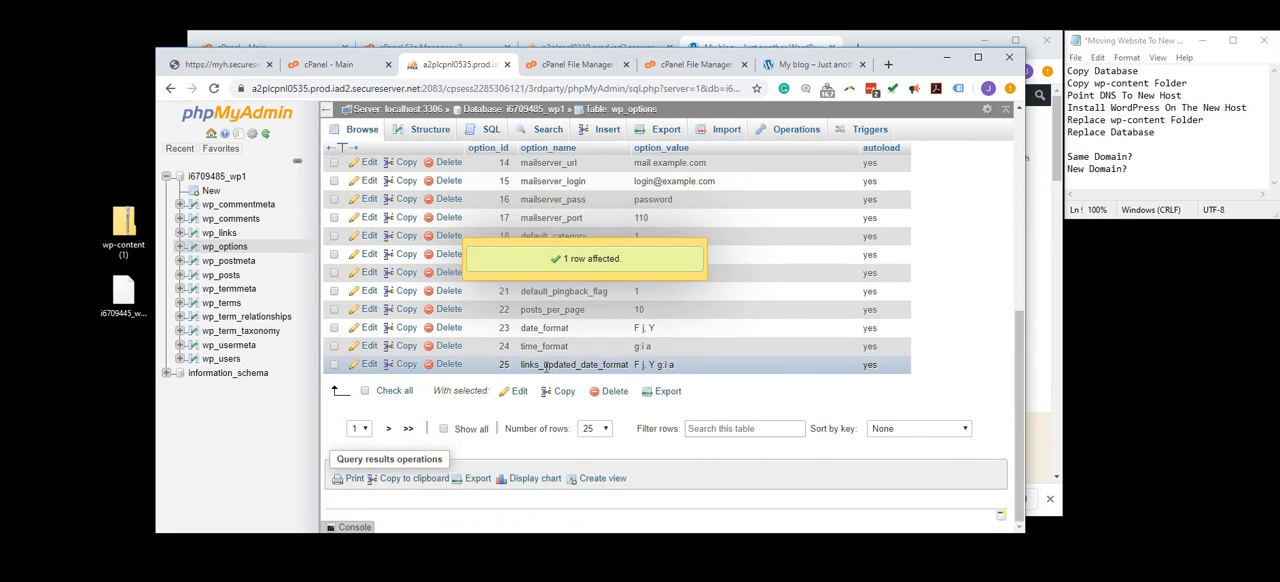
{"action": "left_click", "coordinate": [388, 429]}
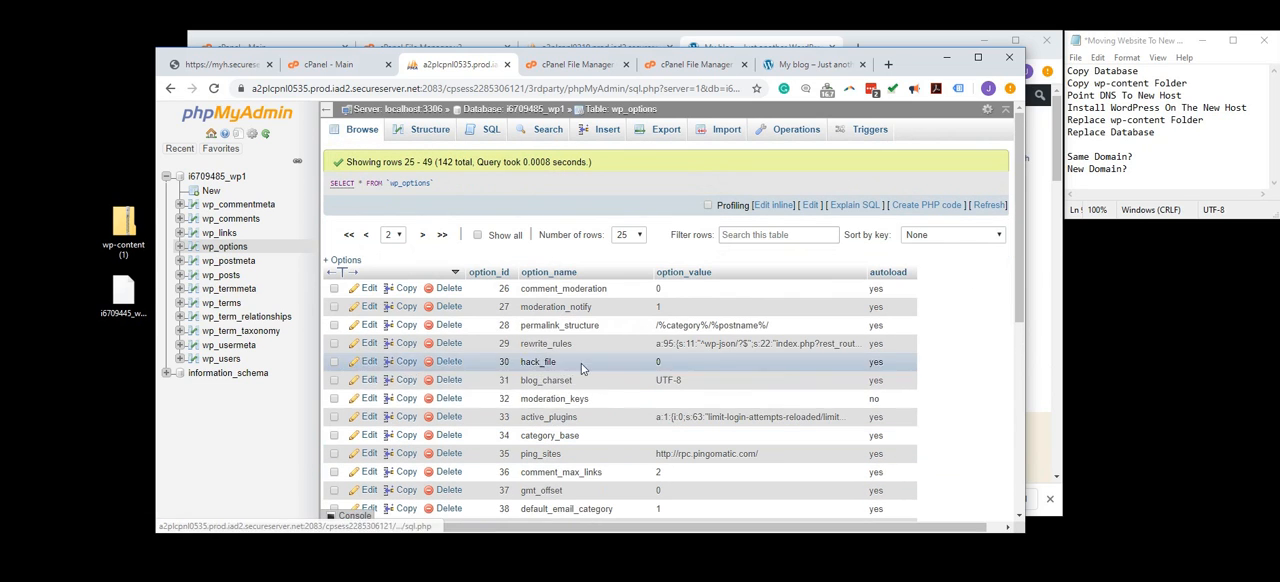
{"action": "scroll", "coordinate": [608, 373], "scroll_direction": "down", "scroll_amount": 4}
{"action": "scroll", "coordinate": [702, 374], "scroll_direction": "up", "scroll_amount": 4}
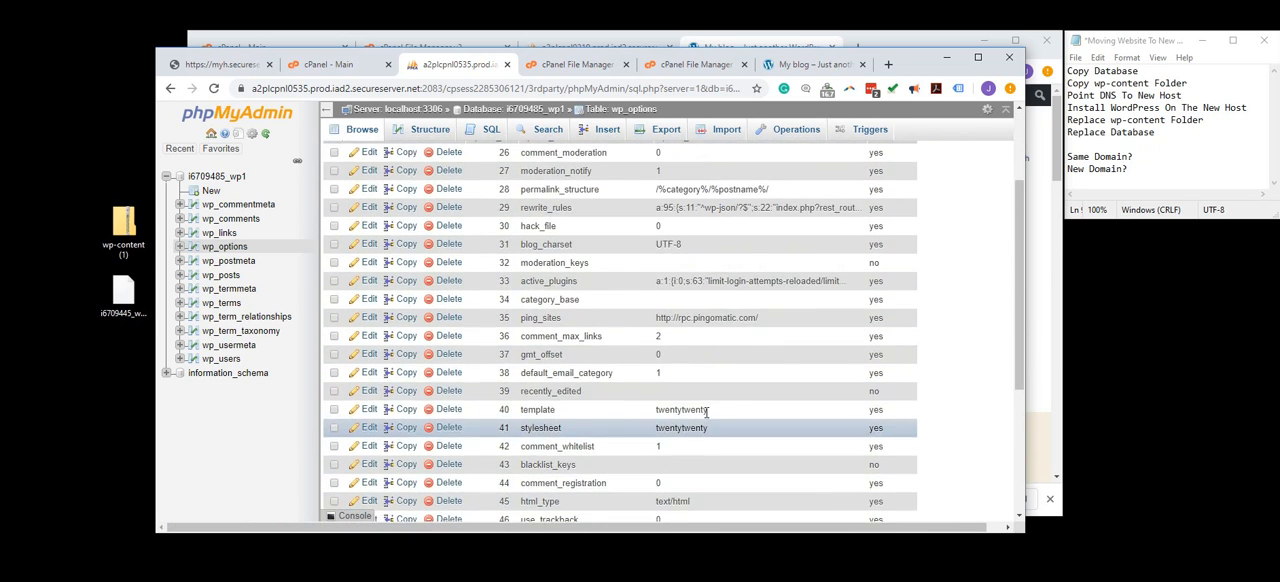
{"action": "scroll", "coordinate": [694, 360], "scroll_direction": "down", "scroll_amount": 5}
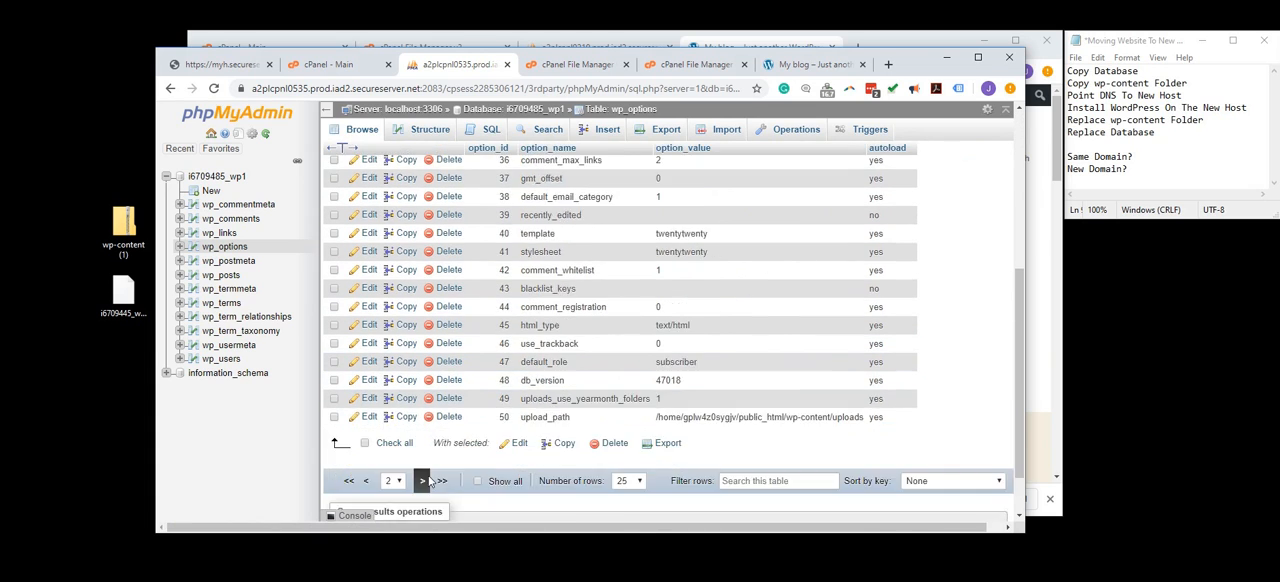
{"action": "left_click", "coordinate": [366, 418]}
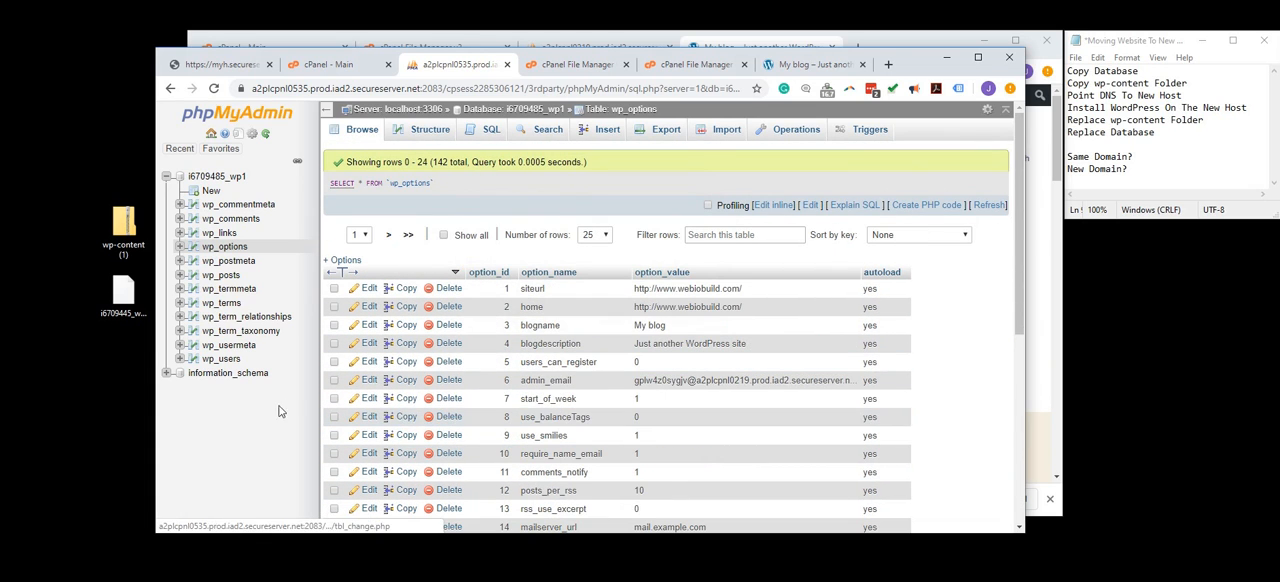
- Reload webiobuild.com and check the opening text of its home page against the original site's content
{"action": "left_click", "coordinate": [800, 64]}
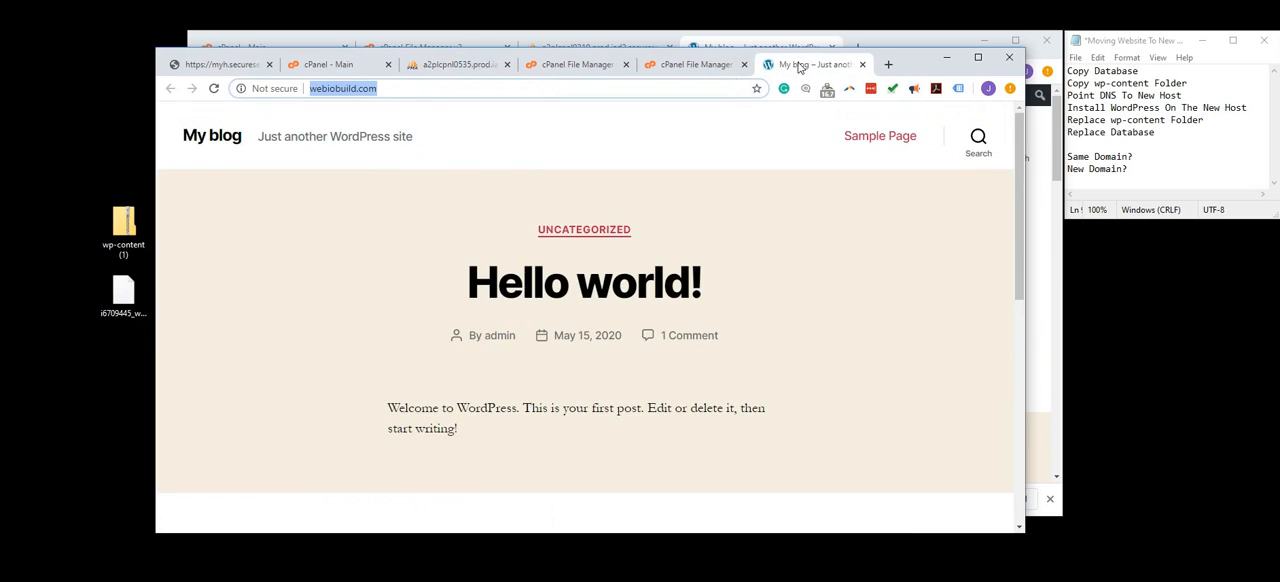
{"action": "left_click", "coordinate": [214, 88]}
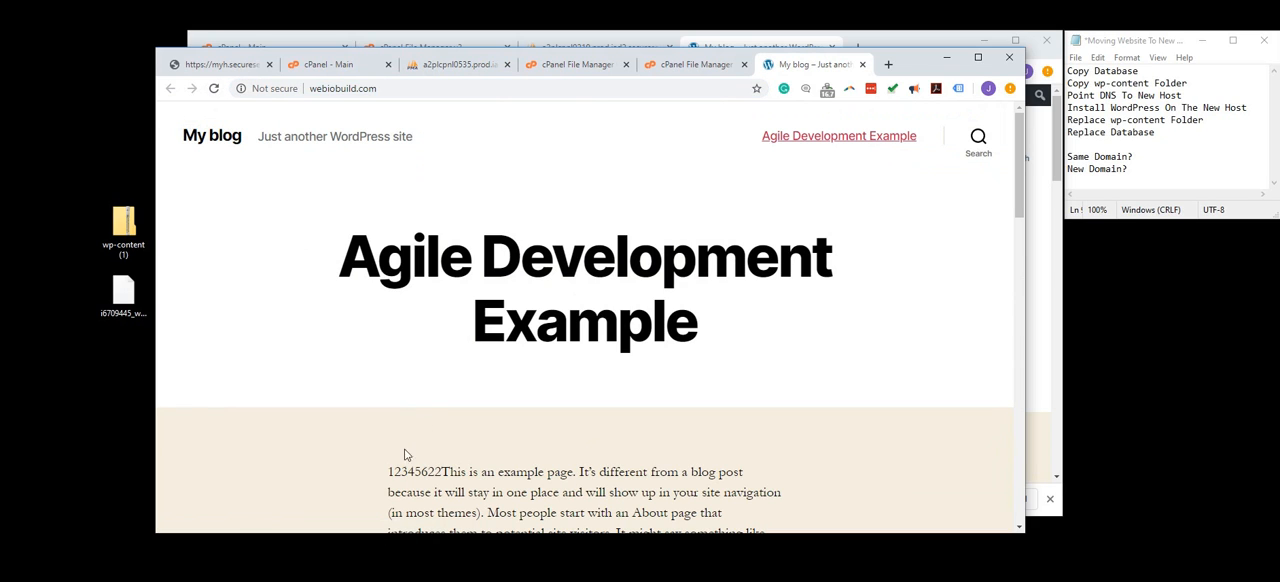
{"action": "left_click_drag", "start_coordinate": [385, 475], "coordinate": [438, 478]}
{"action": "left_click_drag", "start_coordinate": [446, 478], "coordinate": [452, 478]}
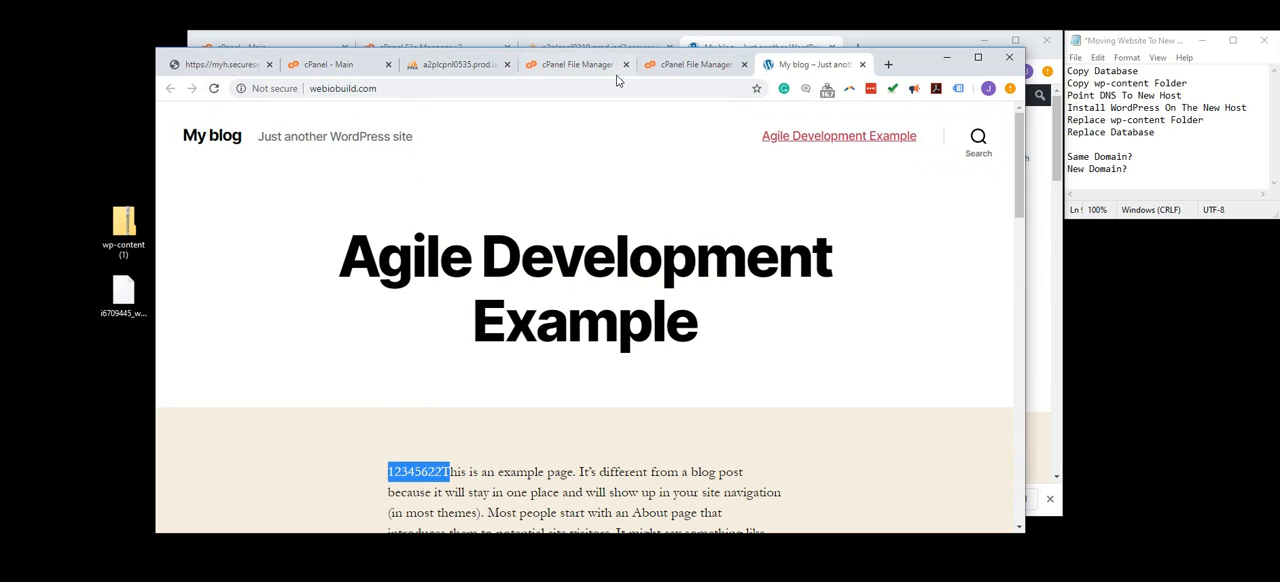
{"action": "left_click", "coordinate": [540, 65]}
{"action": "left_click", "coordinate": [445, 66]}
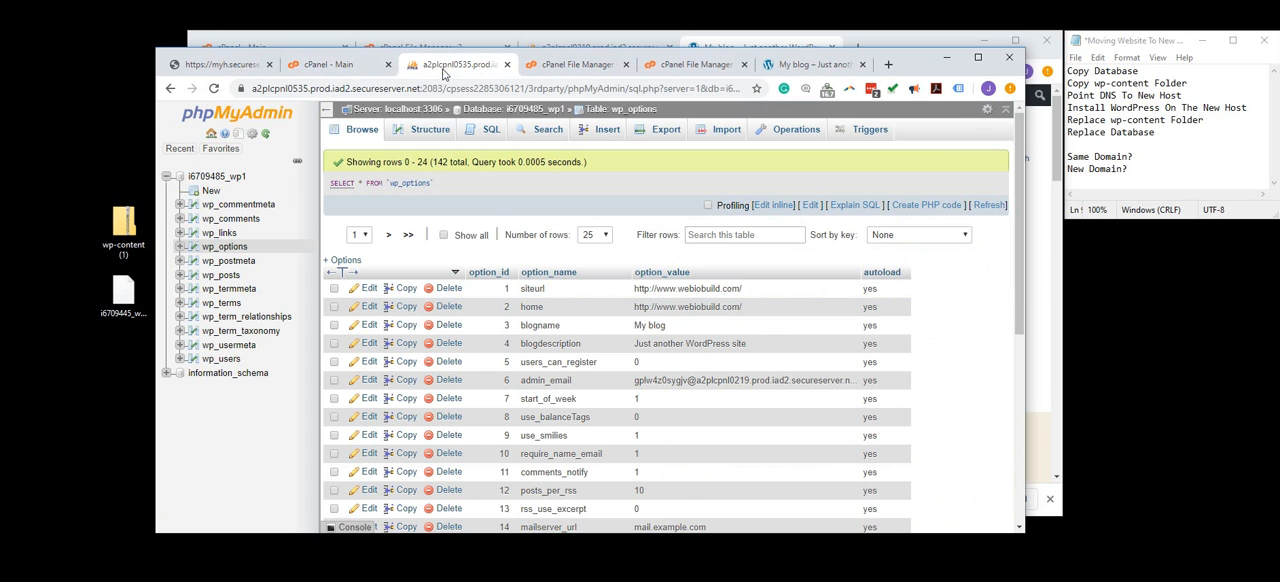
{"action": "left_click", "coordinate": [345, 68]}
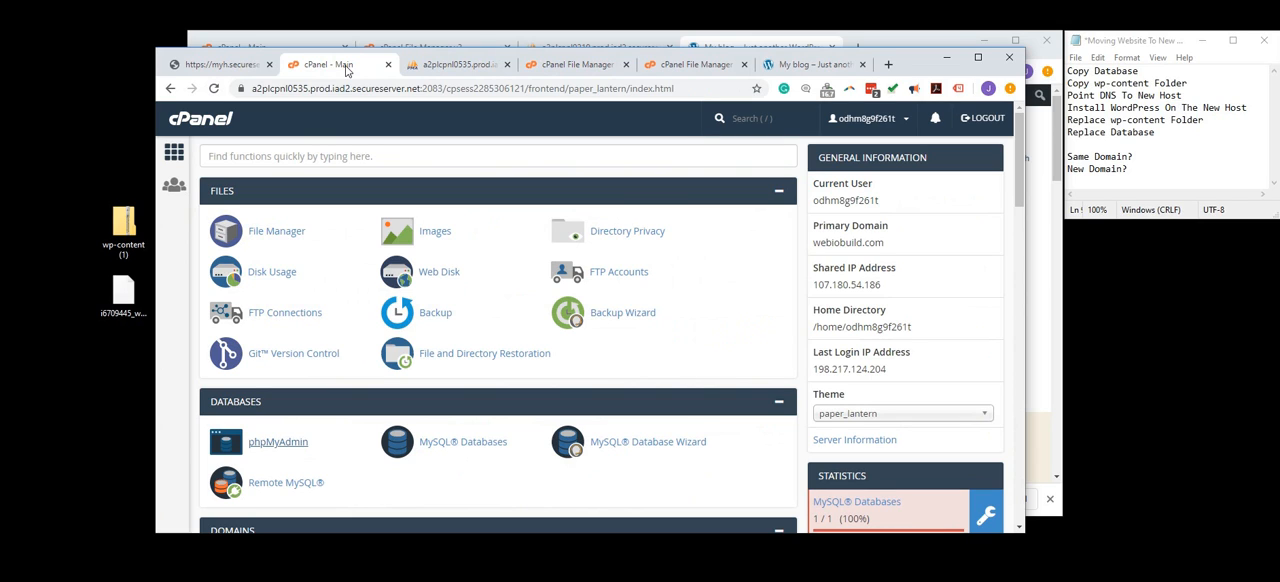
- Open the options of webiodemo.com's Starter Linux Hosting with cPanel plan on the account's Products page, logging back in for access
{"action": "left_click", "coordinate": [893, 47]}
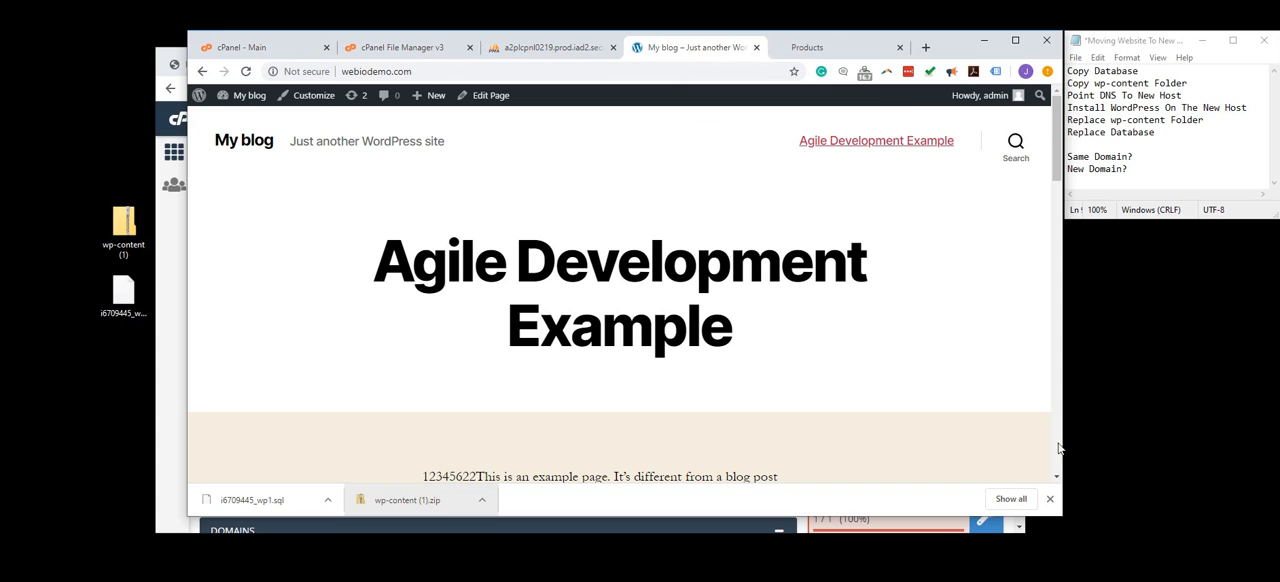
{"action": "left_click", "coordinate": [1050, 499]}
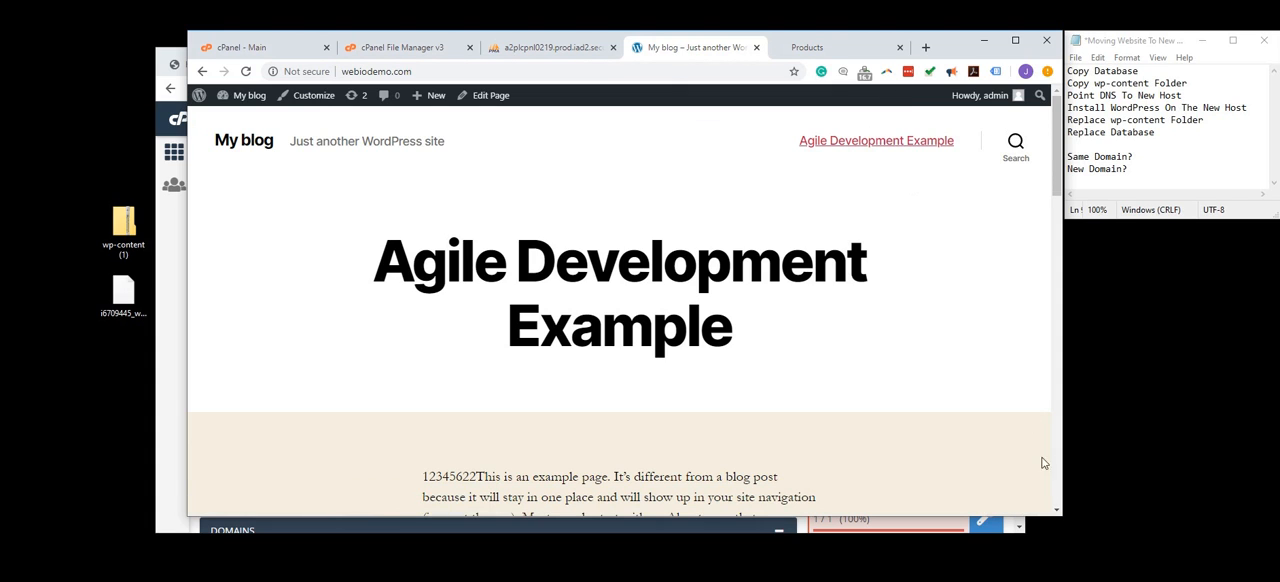
{"action": "left_click", "coordinate": [806, 49]}
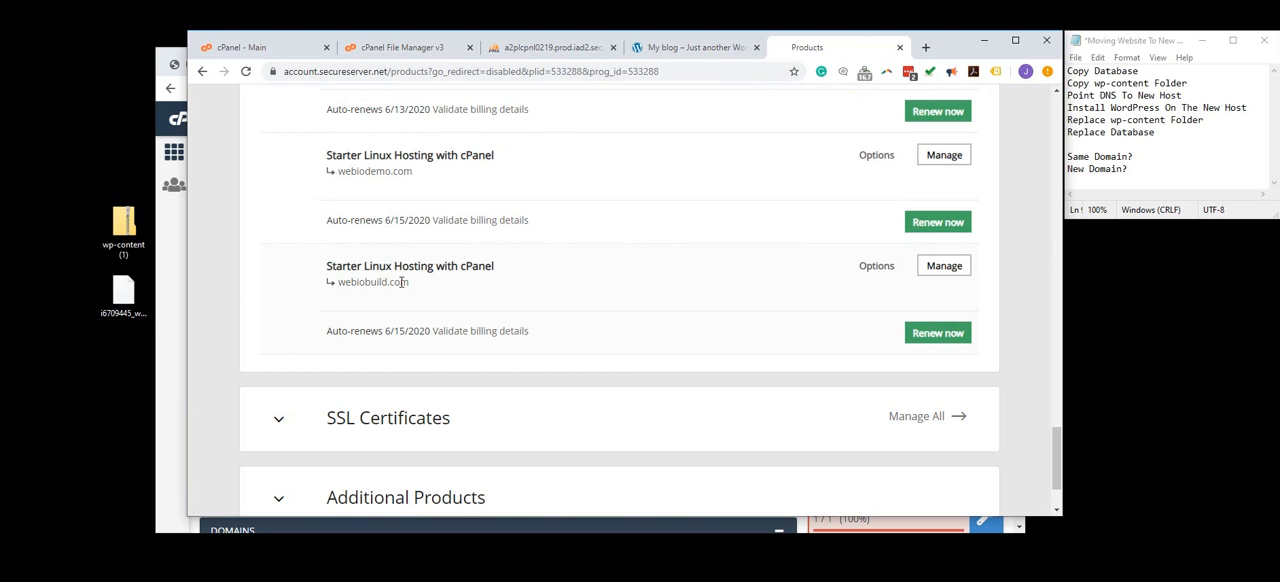
{"action": "left_click", "coordinate": [882, 157]}
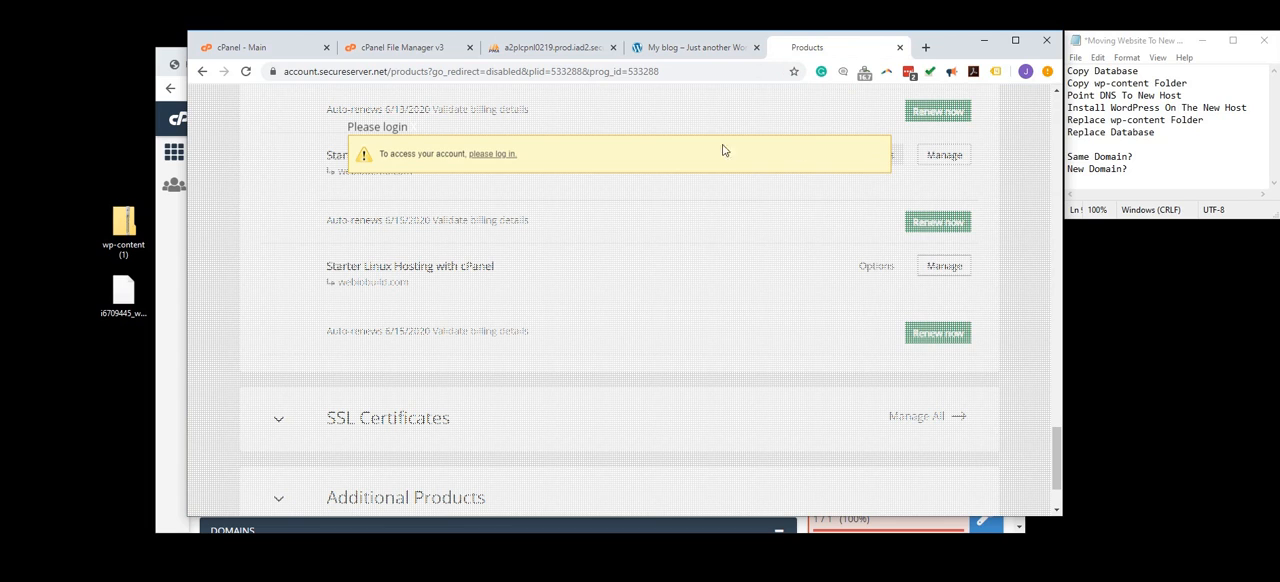
{"action": "left_click", "coordinate": [506, 163]}
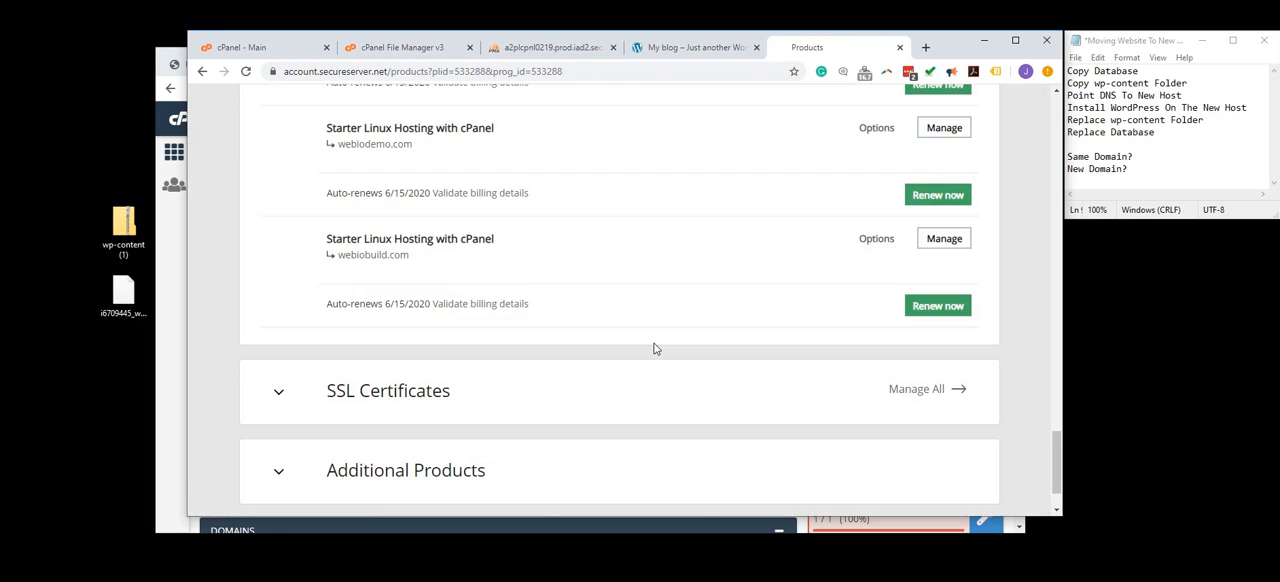
{"action": "left_click", "coordinate": [876, 131]}
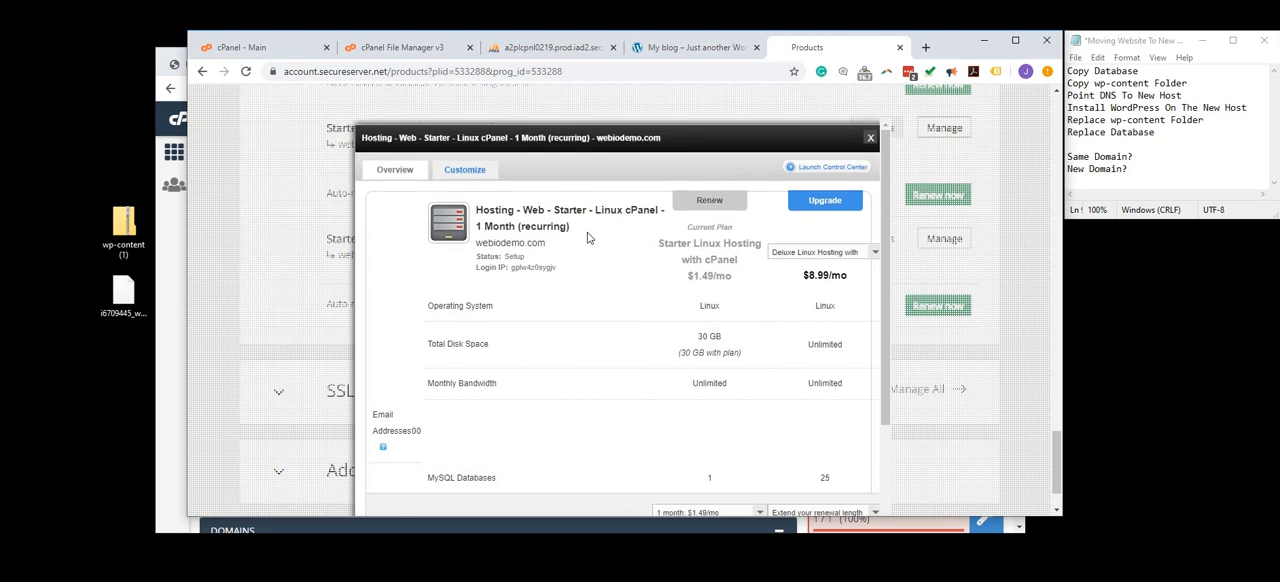
- Cancel the webiodemo.com hosting account and confirm the cancellation of the plan
{"action": "scroll", "coordinate": [588, 237], "scroll_direction": "down", "scroll_amount": 3}
{"action": "left_click", "coordinate": [458, 400]}
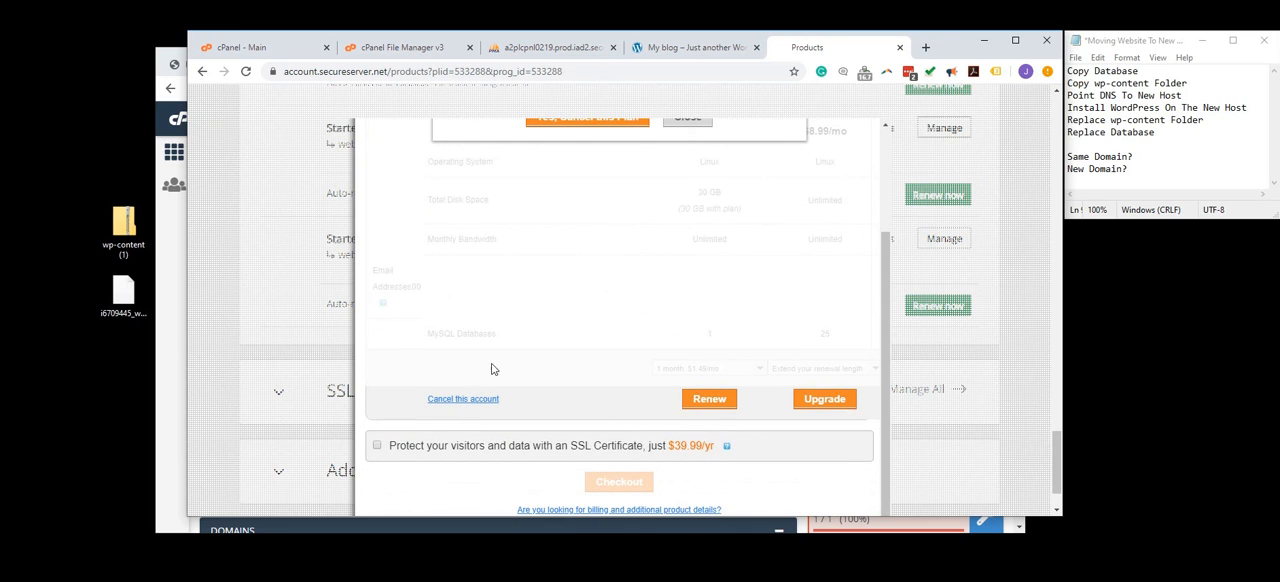
{"action": "scroll", "coordinate": [620, 260], "scroll_direction": "up", "scroll_amount": 1}
{"action": "left_click", "coordinate": [548, 187]}
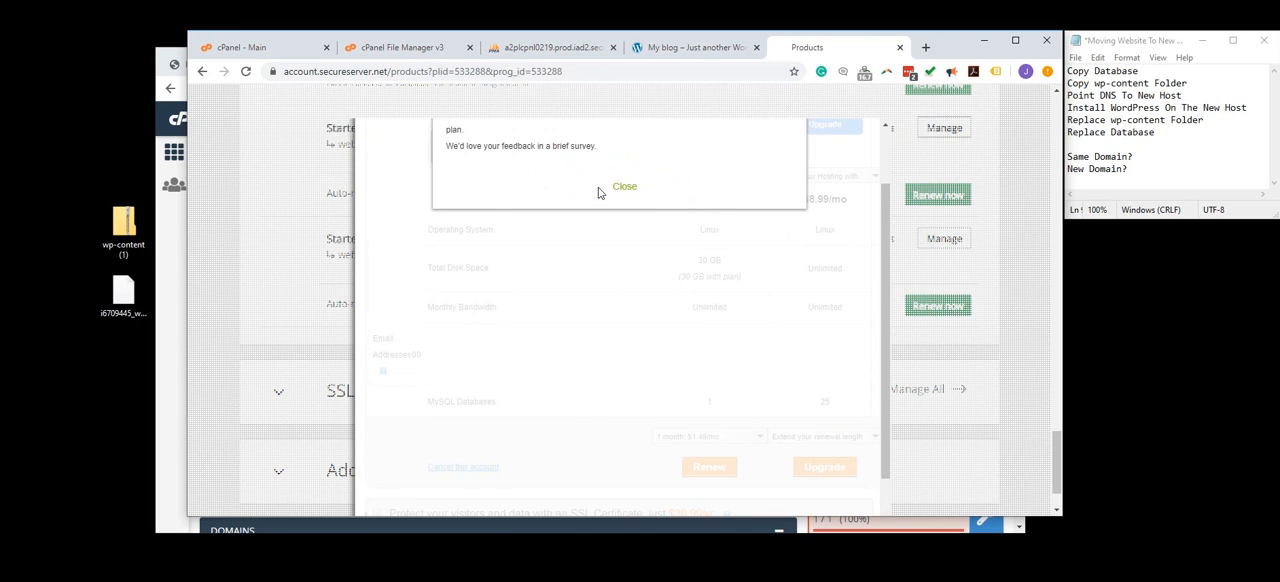
- Dismiss the plan cancellation notice and open the management dashboard of webiobuild.com's Starter Linux Hosting with cPanel plan
{"action": "left_click", "coordinate": [626, 191]}
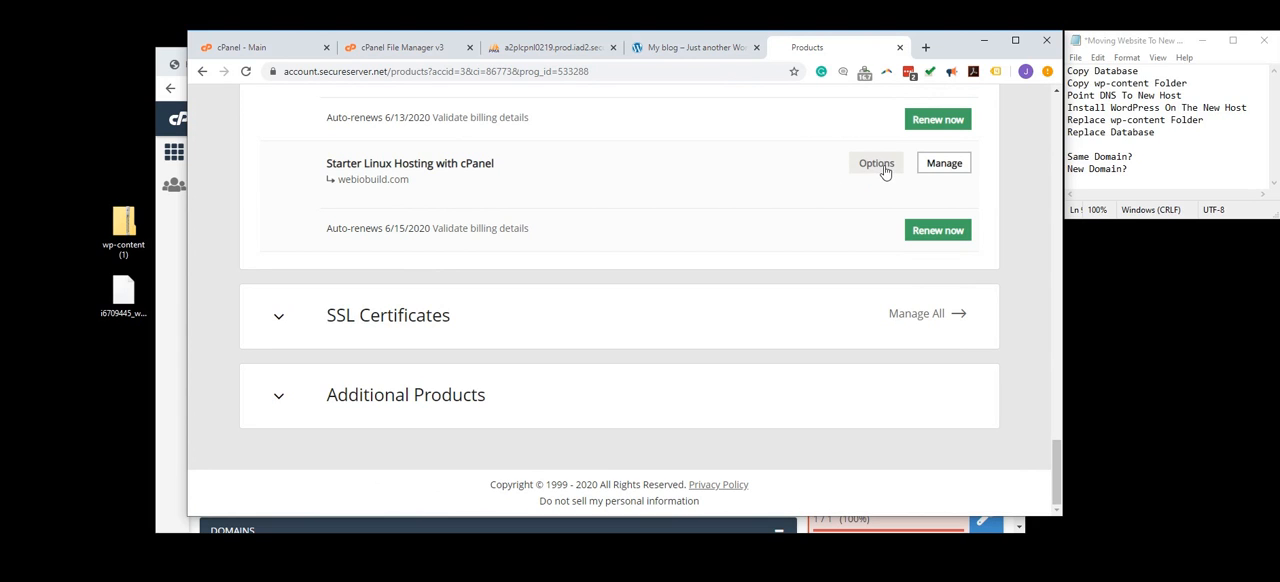
{"action": "left_click", "coordinate": [937, 168]}
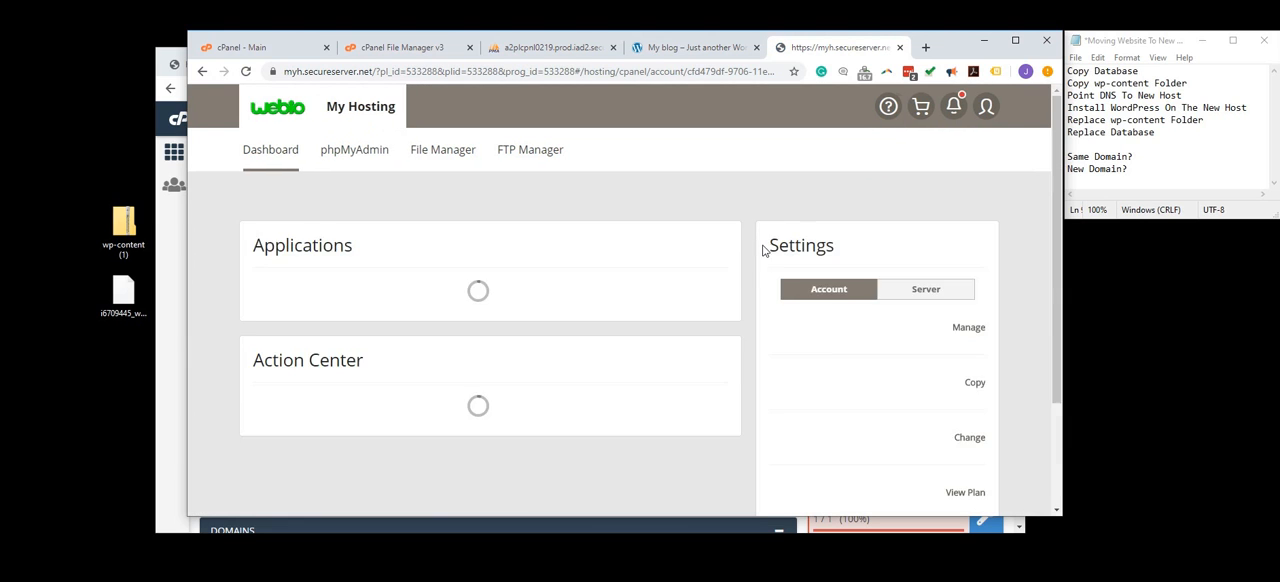
{"action": "scroll", "coordinate": [753, 275], "scroll_direction": "down", "scroll_amount": 2}
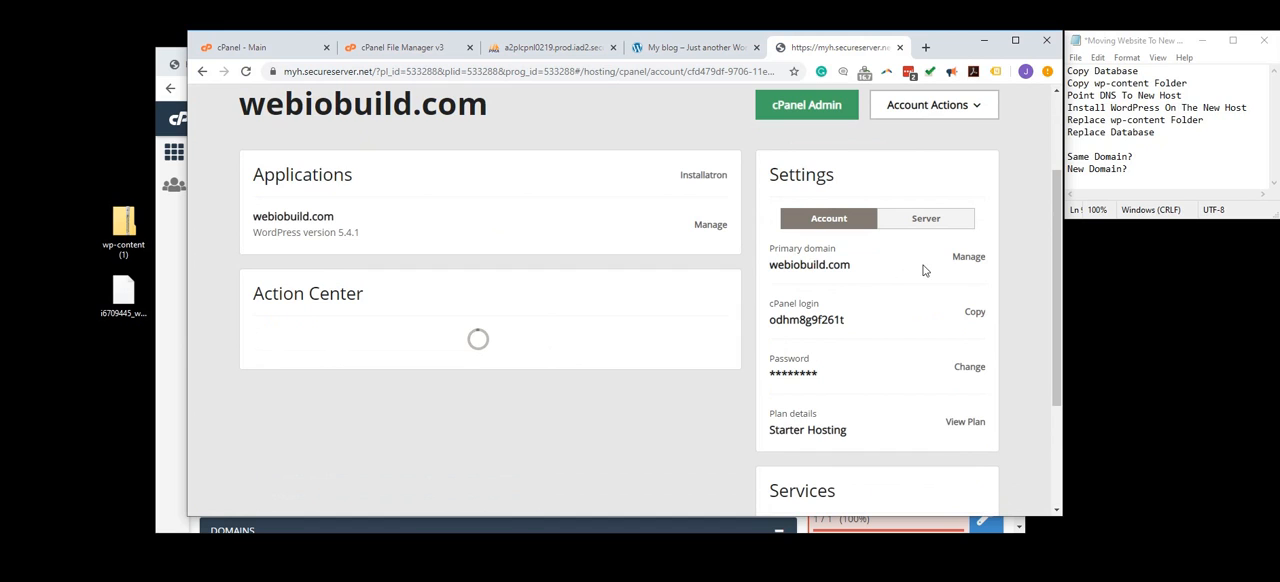
- Change the hosting account's primary domain to webiodemo.com, choosing it from the account's own domains
{"action": "left_click", "coordinate": [966, 257]}
{"action": "left_click", "coordinate": [586, 232]}
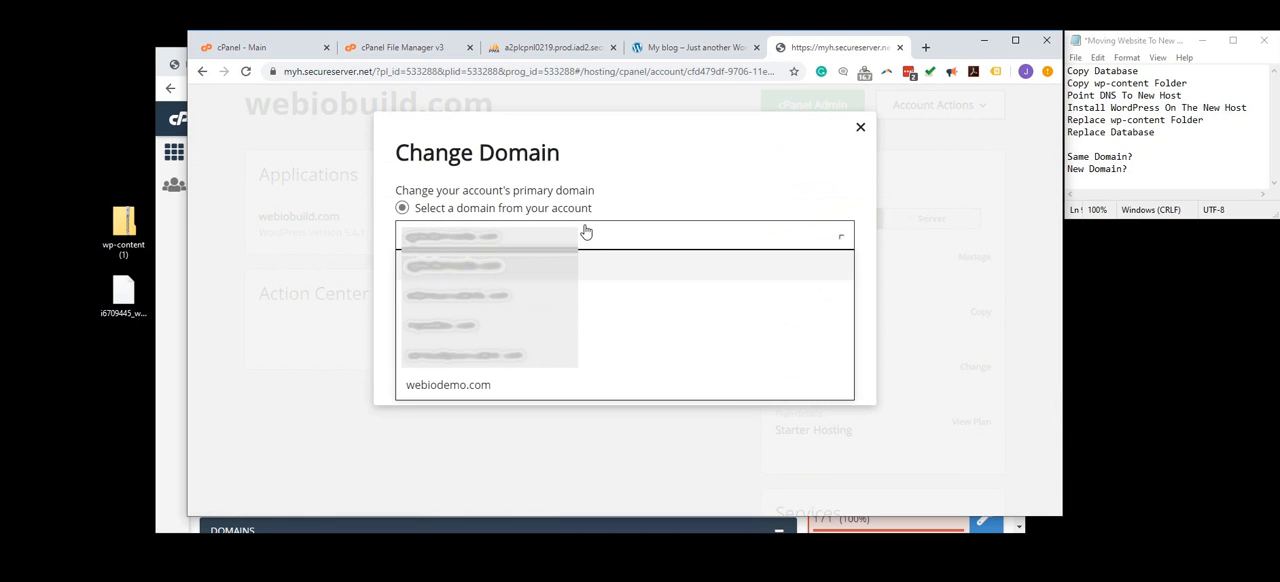
{"action": "left_click", "coordinate": [465, 386]}
{"action": "left_click", "coordinate": [436, 364]}
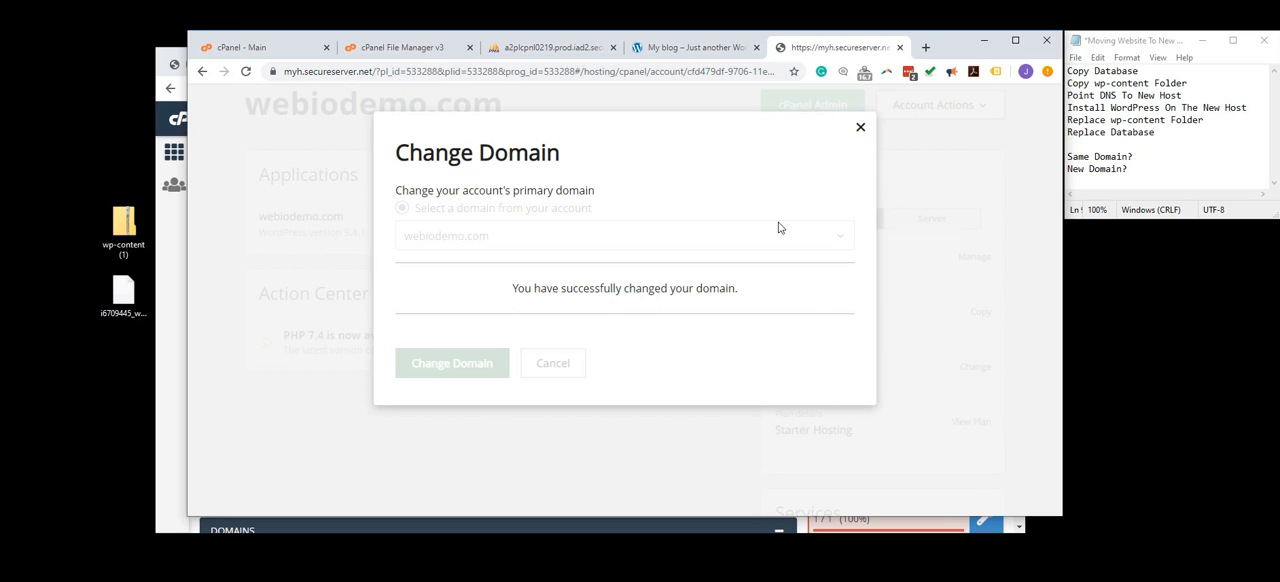
{"action": "left_click", "coordinate": [859, 127]}
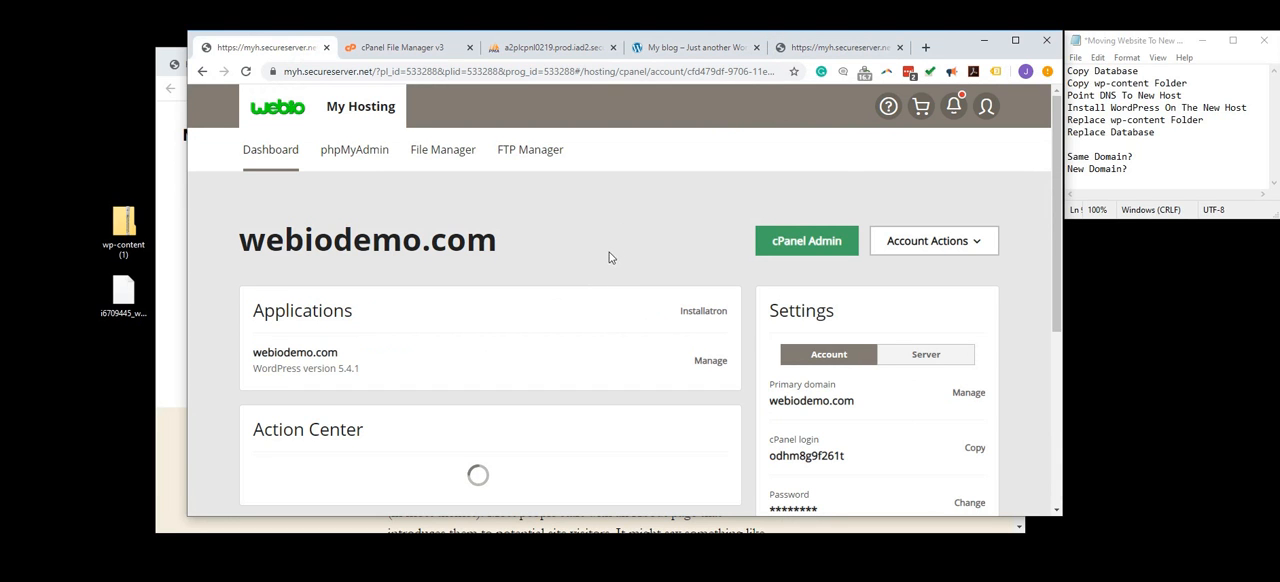
- Reload webiodemo.com, webiobuild.com and the new host's wp_options table to check the effect of the domain change
{"action": "left_click", "coordinate": [689, 50]}
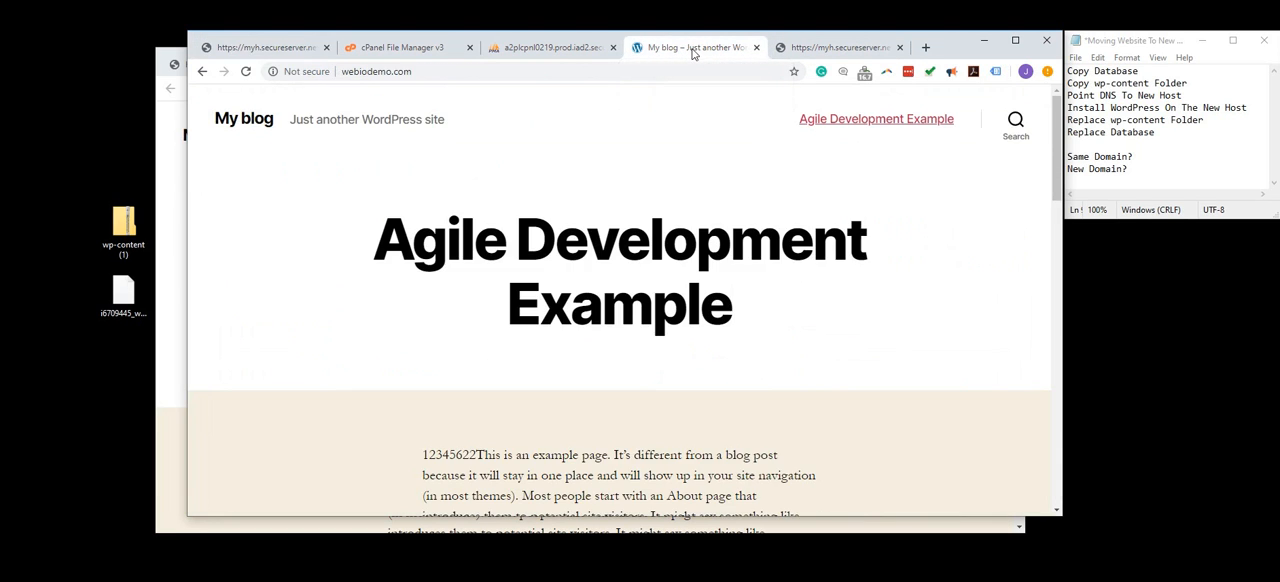
{"action": "left_click", "coordinate": [245, 71]}
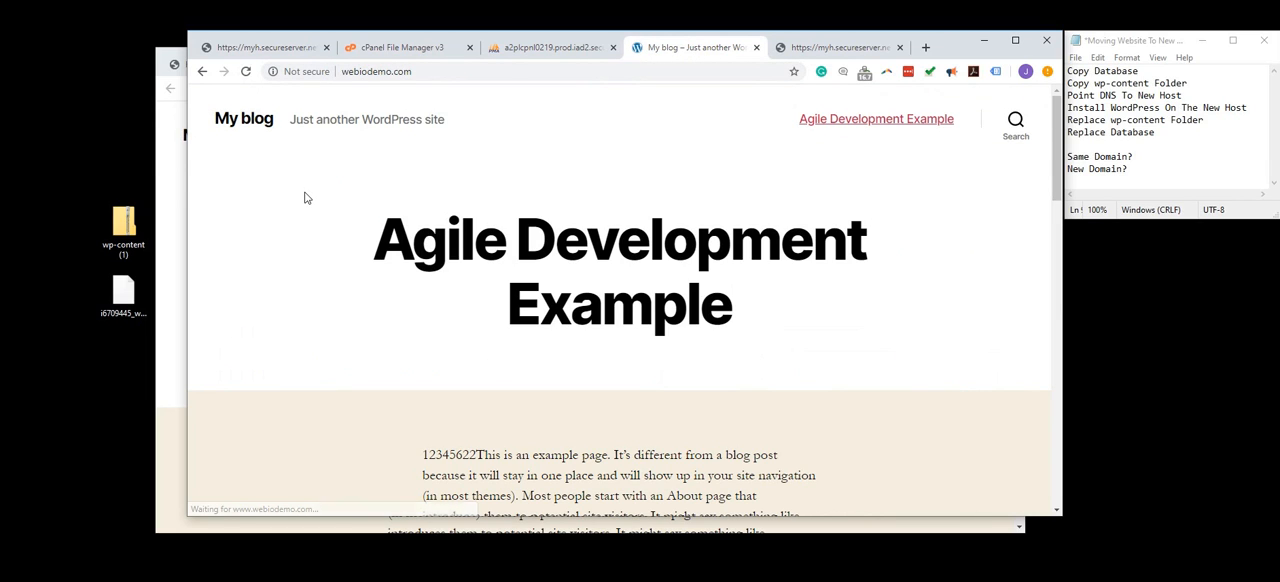
{"action": "left_click", "coordinate": [175, 232]}
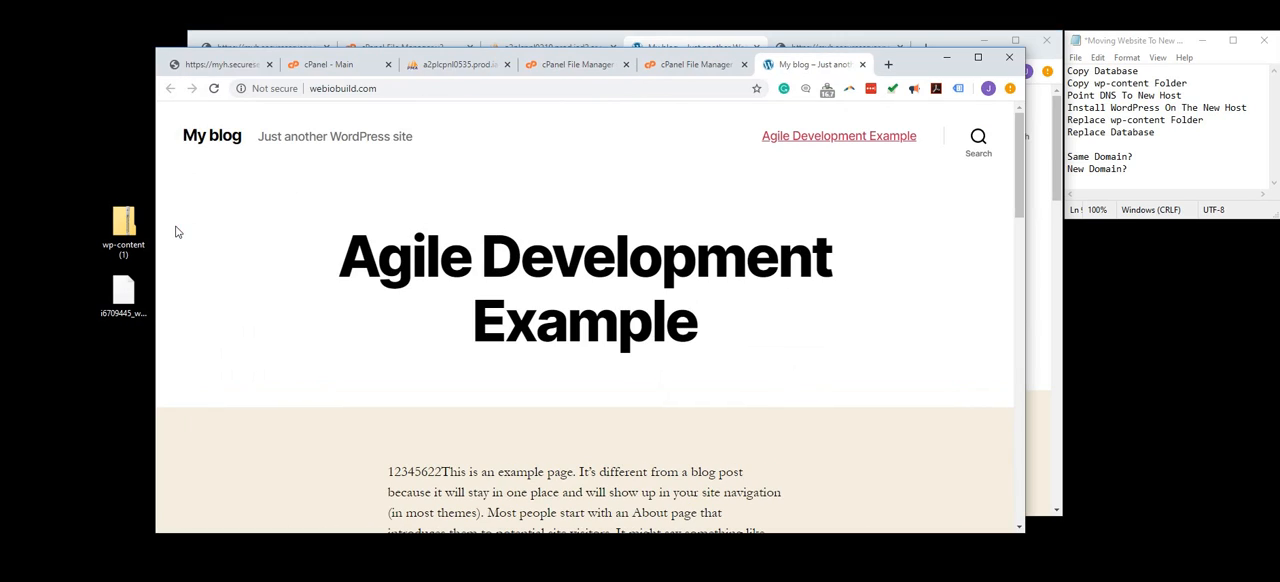
{"action": "left_click", "coordinate": [214, 90]}
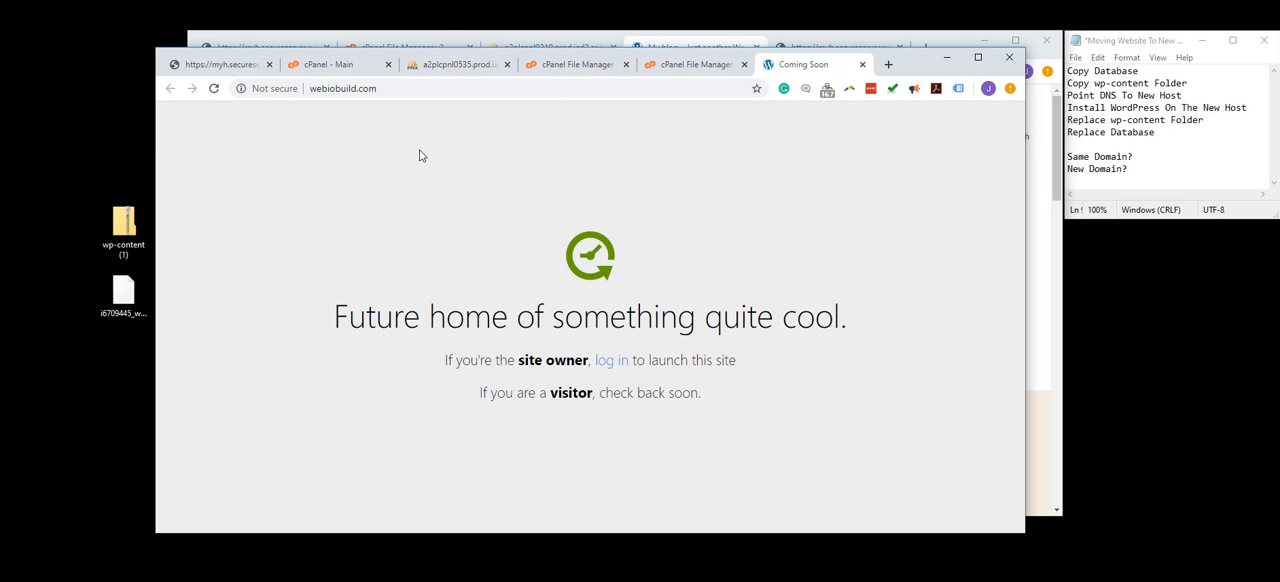
{"action": "left_click", "coordinate": [463, 68]}
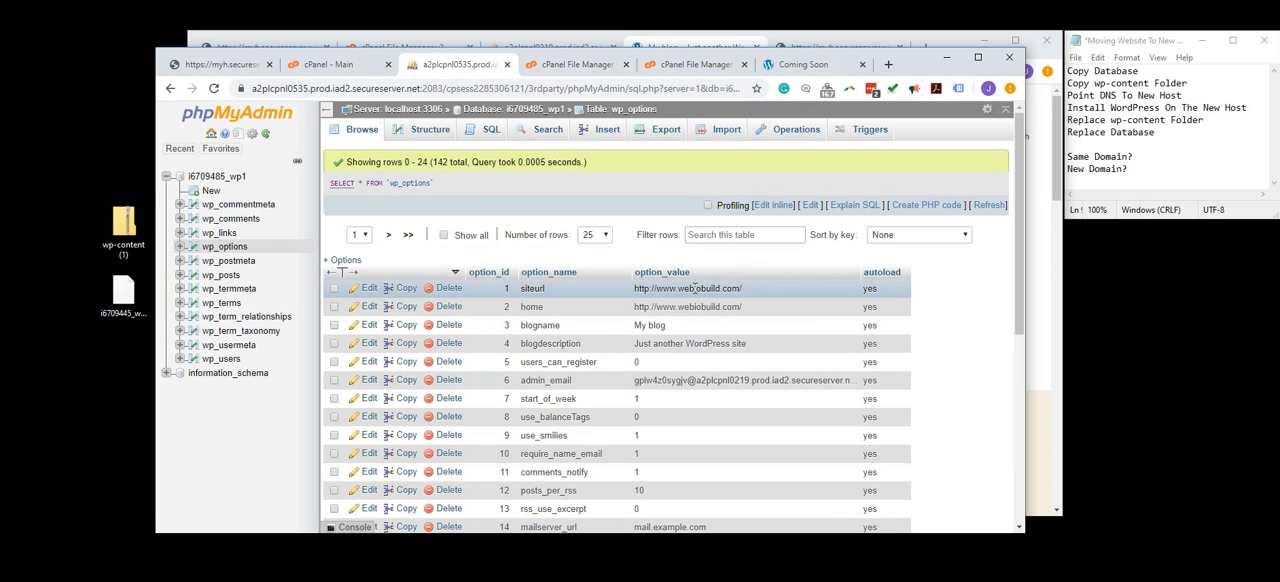
{"action": "left_click", "coordinate": [212, 88]}
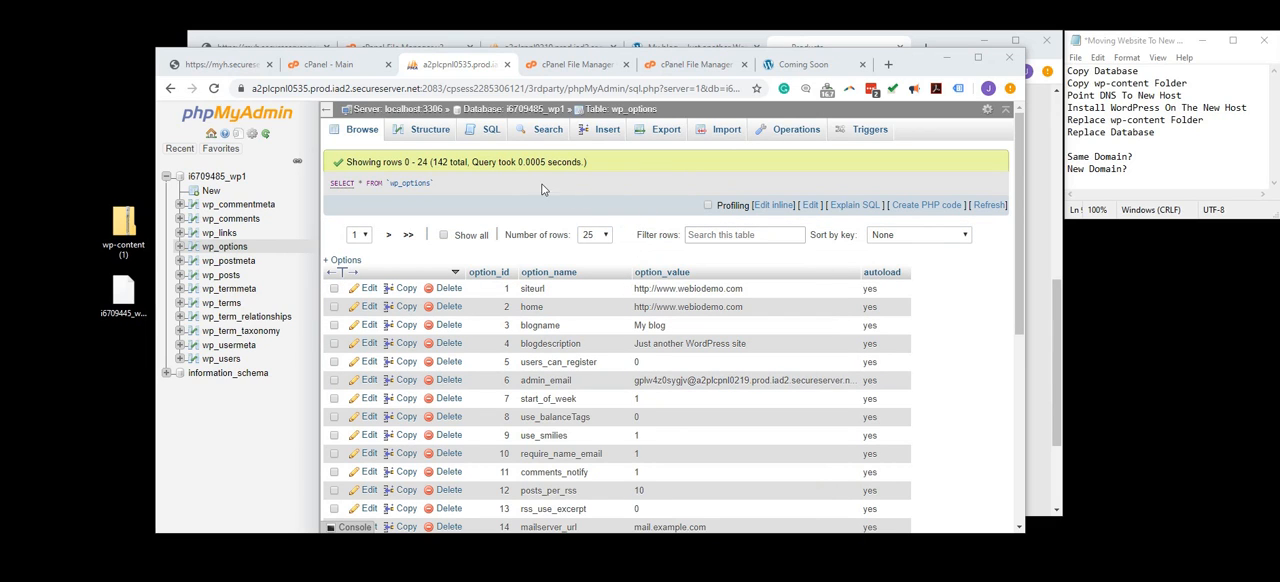
- Refresh the new hosting account's dashboard and copy the IP address from its server settings
{"action": "left_click", "coordinate": [222, 64]}
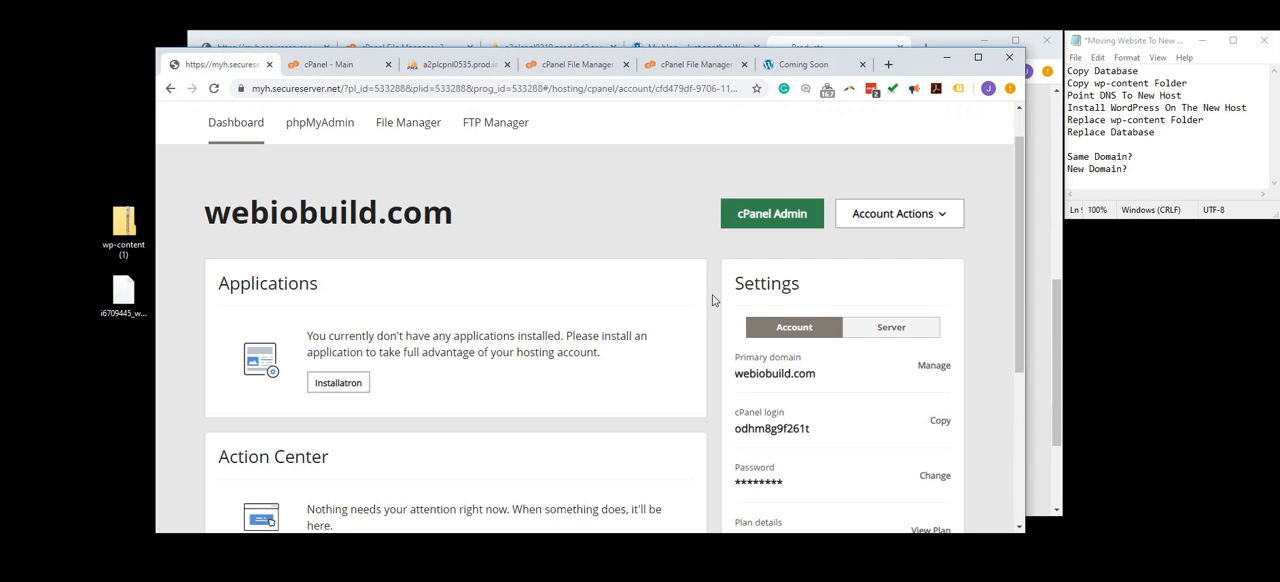
{"action": "scroll", "coordinate": [727, 310], "scroll_direction": "down", "scroll_amount": 1}
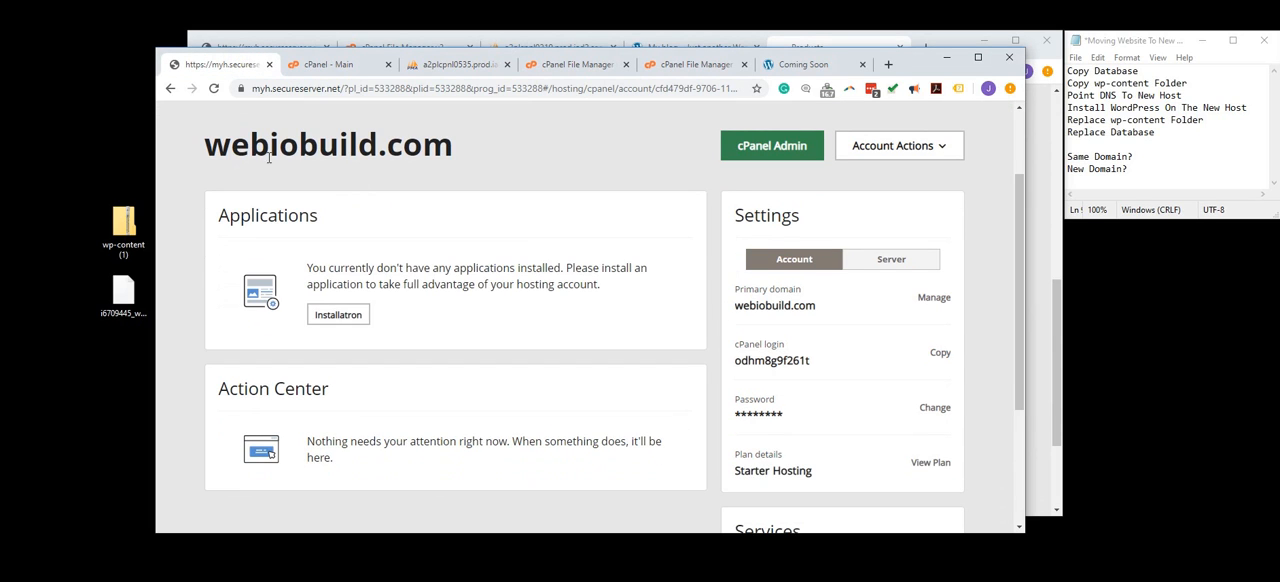
{"action": "left_click", "coordinate": [215, 89]}
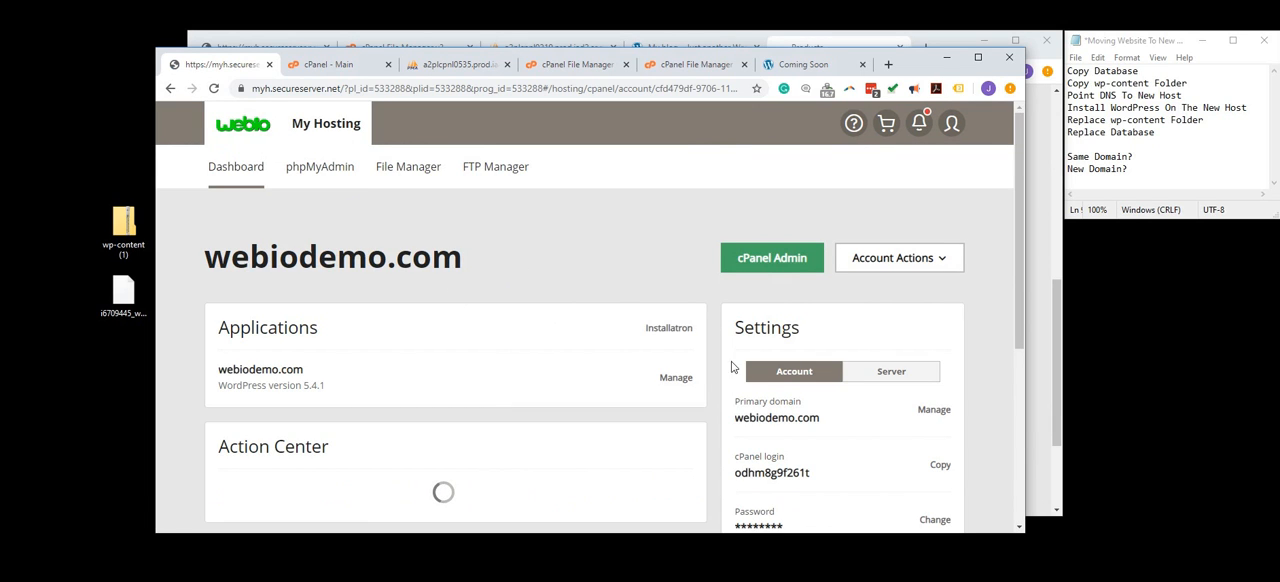
{"action": "left_click", "coordinate": [890, 375]}
{"action": "scroll", "coordinate": [858, 364], "scroll_direction": "down", "scroll_amount": 2}
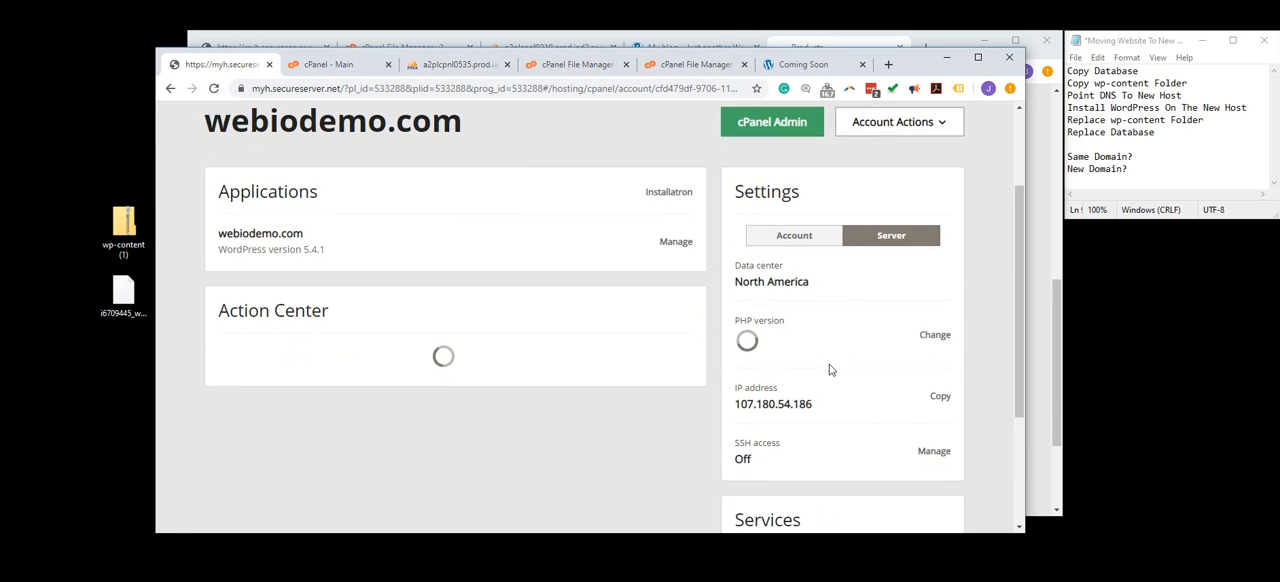
{"action": "left_click_drag", "start_coordinate": [737, 403], "coordinate": [810, 396]}
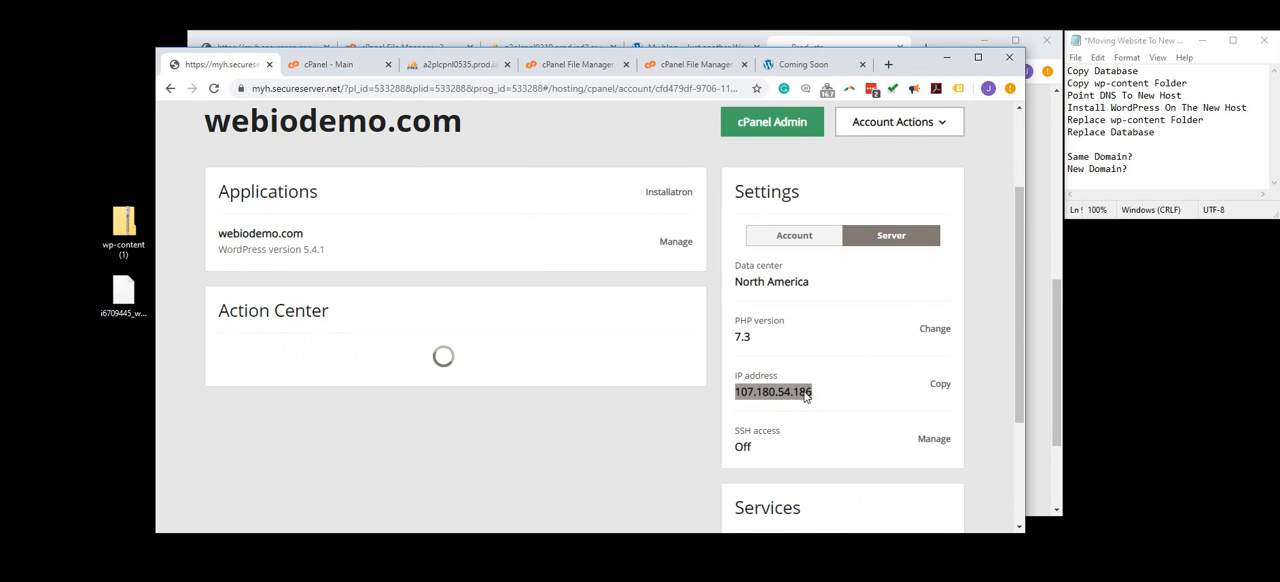
{"action": "right_click", "coordinate": [810, 396]}
{"action": "left_click", "coordinate": [830, 401]}
- Open the DNS management of webiodemo.com and examine its A, CNAME and NS records and where they point
{"action": "left_click", "coordinate": [938, 43]}
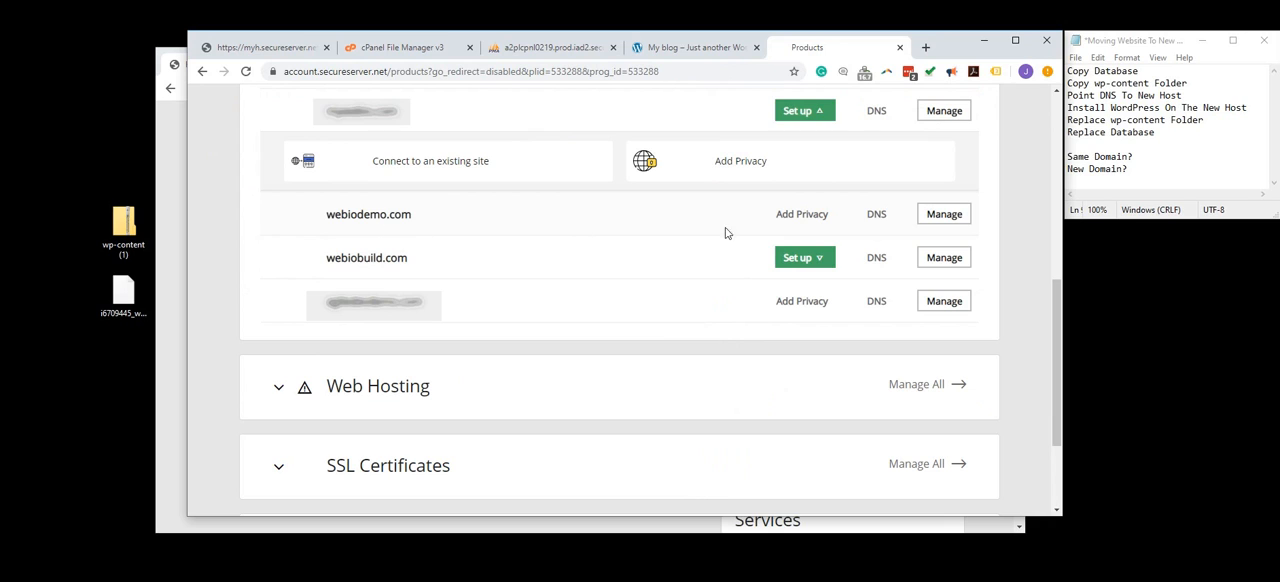
{"action": "left_click", "coordinate": [879, 217]}
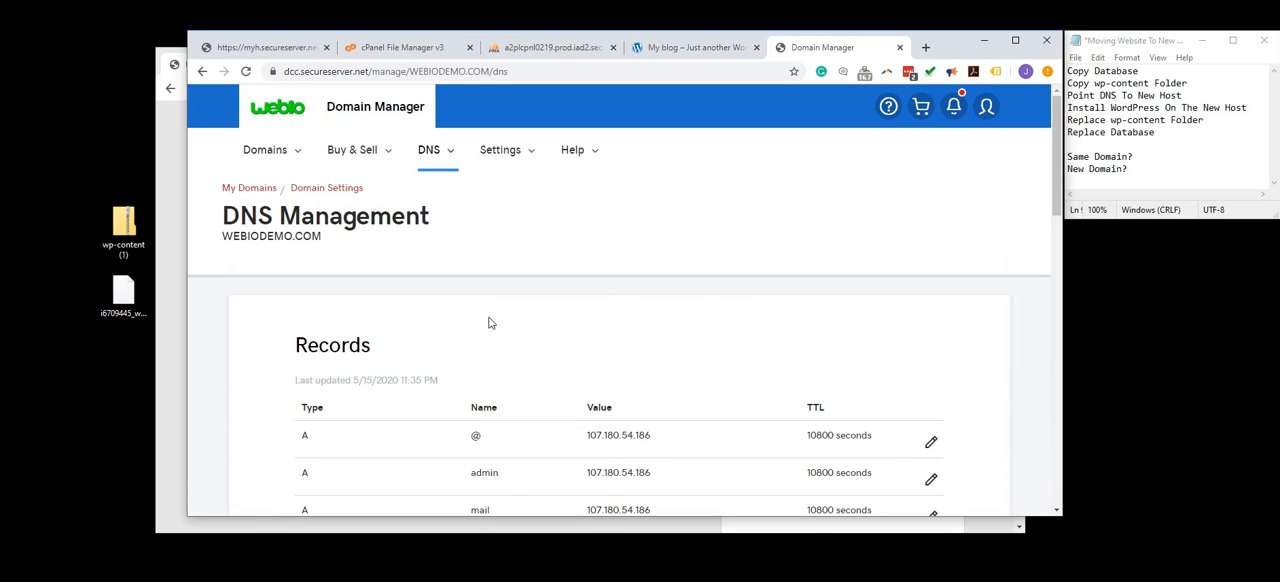
{"action": "scroll", "coordinate": [490, 323], "scroll_direction": "down", "scroll_amount": 2}
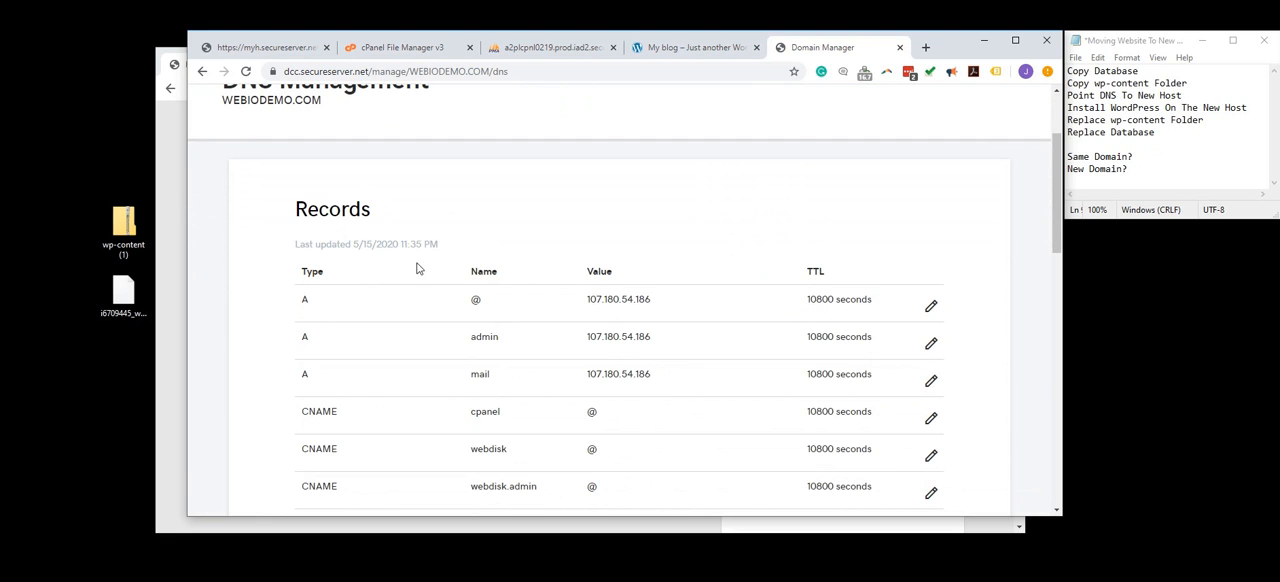
{"action": "scroll", "coordinate": [380, 220], "scroll_direction": "up", "scroll_amount": 1}
{"action": "scroll", "coordinate": [573, 305], "scroll_direction": "down", "scroll_amount": 1}
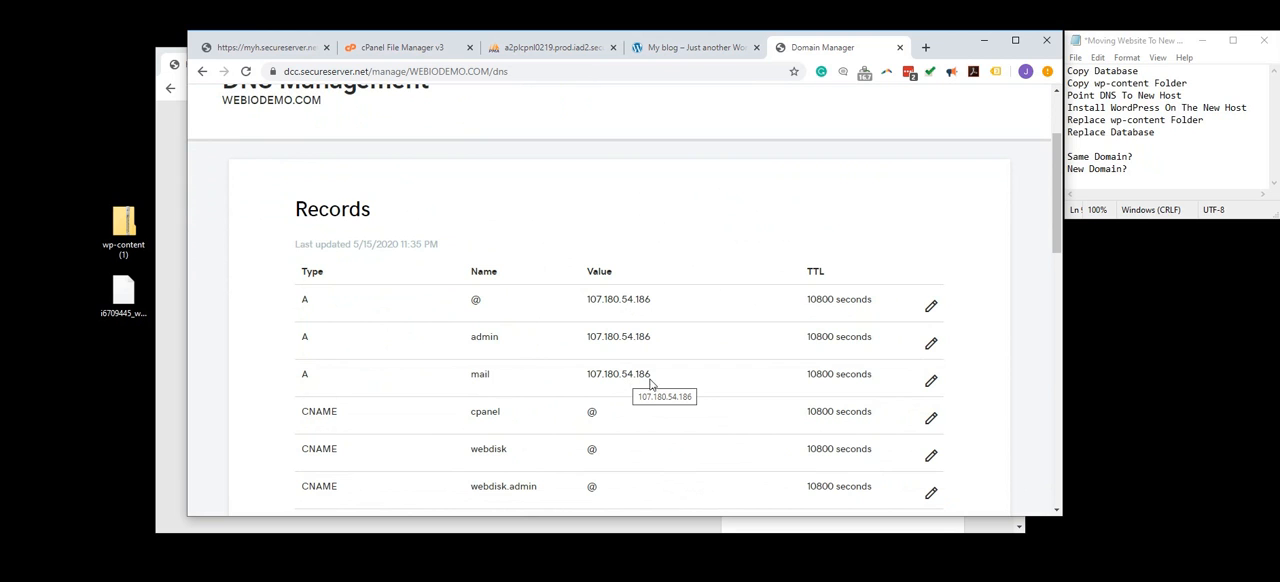
{"action": "scroll", "coordinate": [640, 378], "scroll_direction": "down", "scroll_amount": 4}
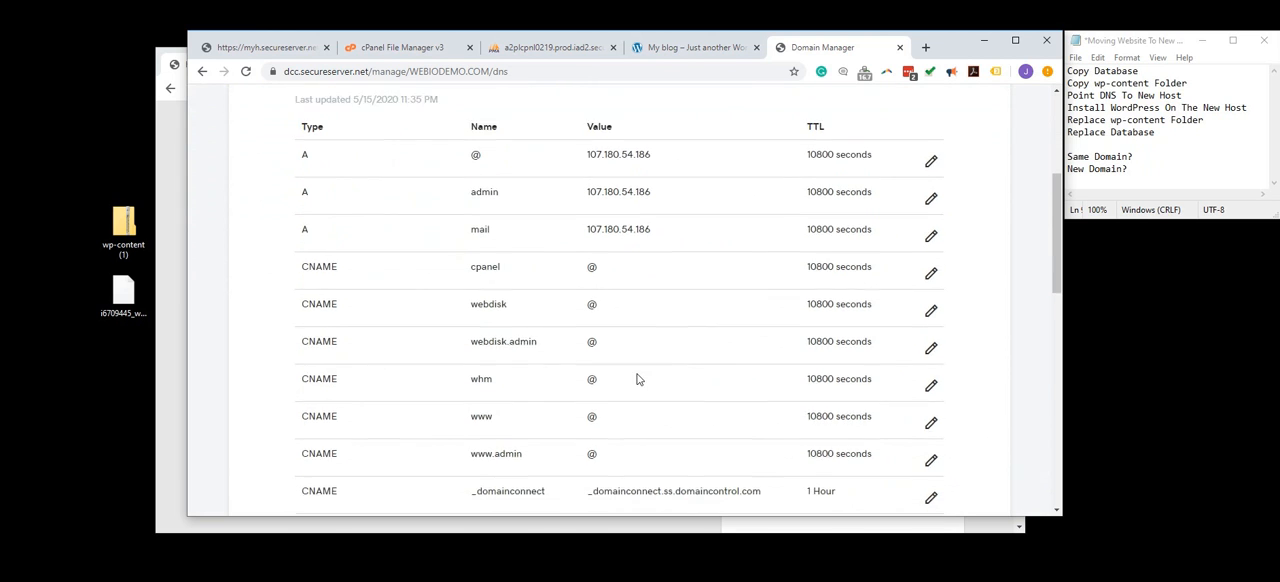
{"action": "scroll", "coordinate": [531, 391], "scroll_direction": "down", "scroll_amount": 1}
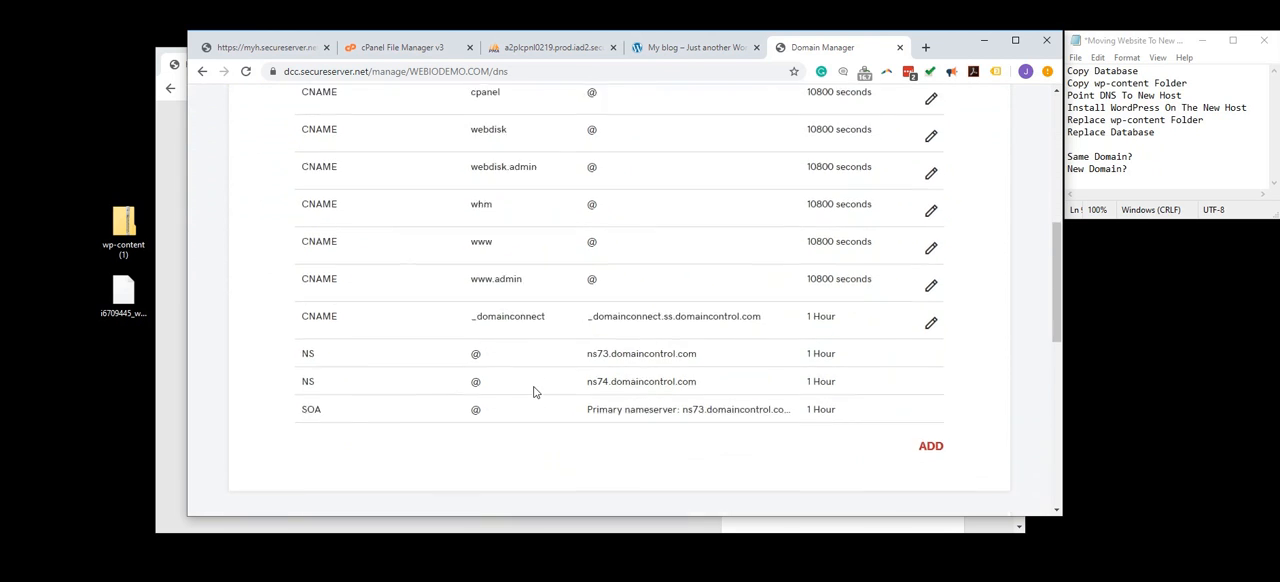
{"action": "scroll", "coordinate": [534, 391], "scroll_direction": "up", "scroll_amount": 3}
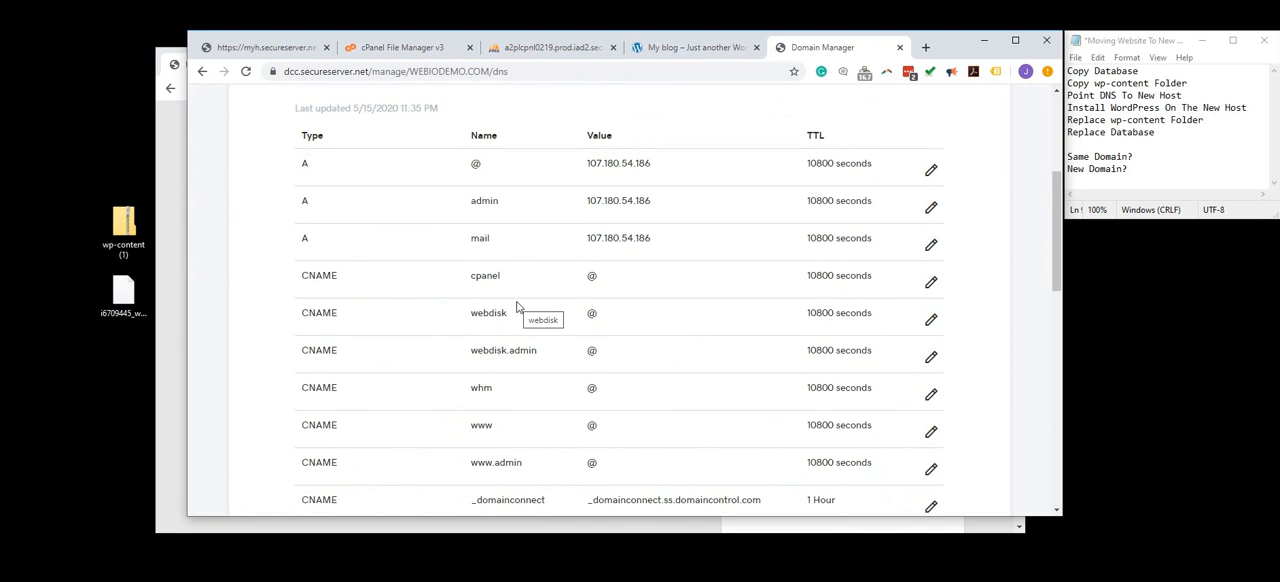
{"action": "scroll", "coordinate": [517, 306], "scroll_direction": "down", "scroll_amount": 3}
{"action": "scroll", "coordinate": [541, 352], "scroll_direction": "up", "scroll_amount": 3}
- Open the mail A record of webiodemo.com for editing and select its Points to address
{"action": "left_click", "coordinate": [931, 245]}
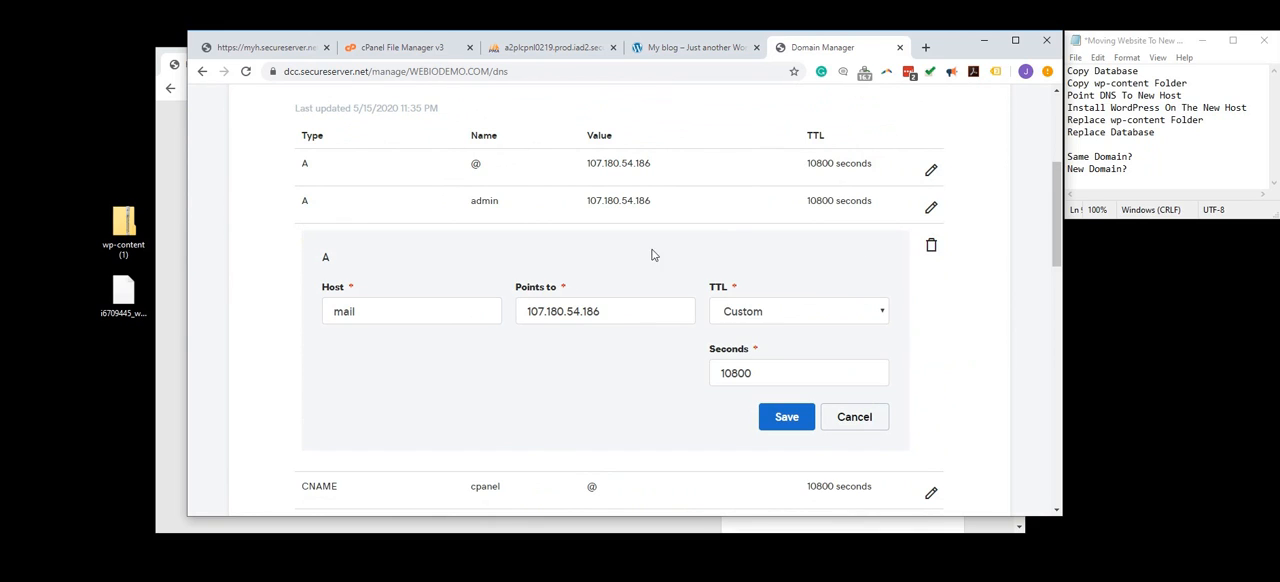
{"action": "left_click_drag", "start_coordinate": [621, 311], "coordinate": [516, 320]}
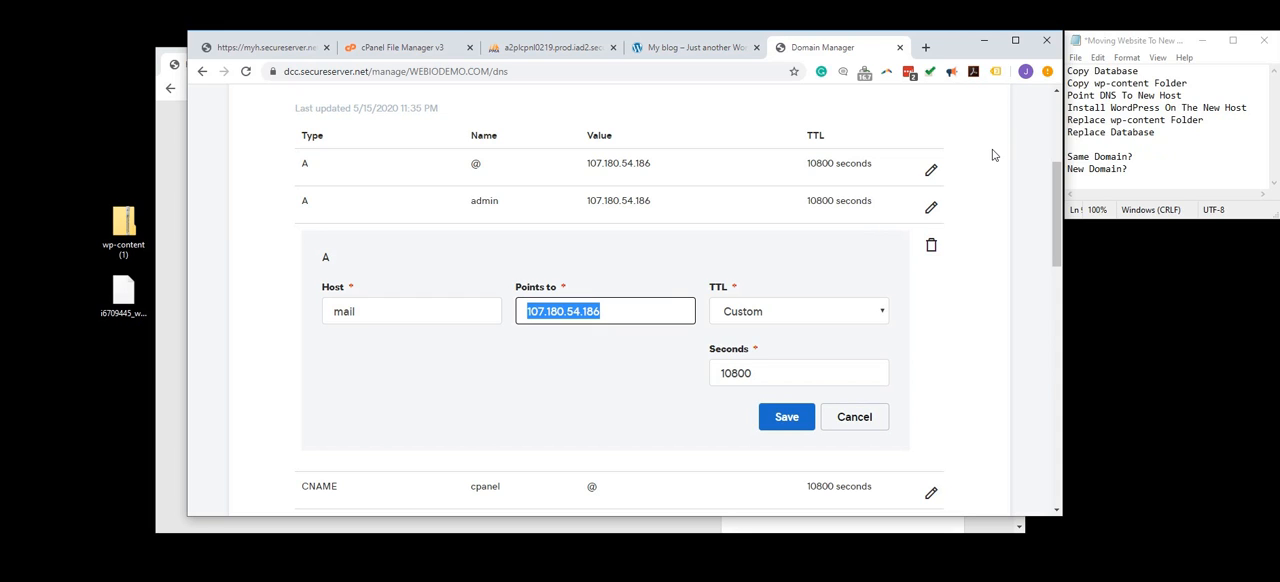
- Open cPanel for the new webiodemo.com hosting account and look over its general information and its file, database and domain tools
{"action": "left_click", "coordinate": [376, 50]}
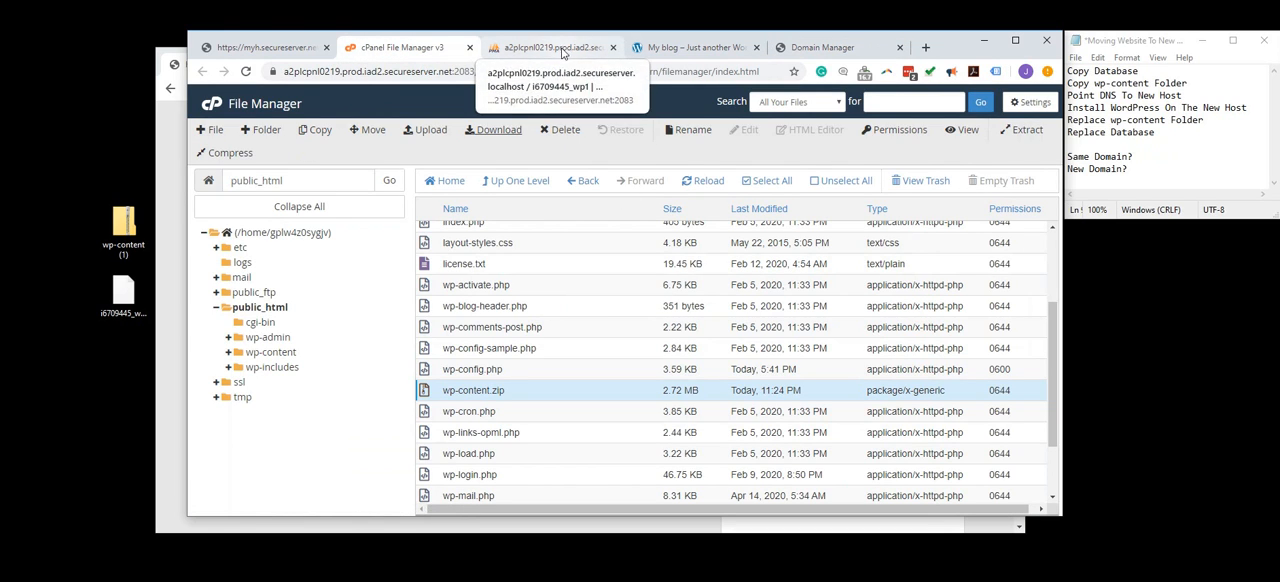
{"action": "left_click", "coordinate": [180, 337]}
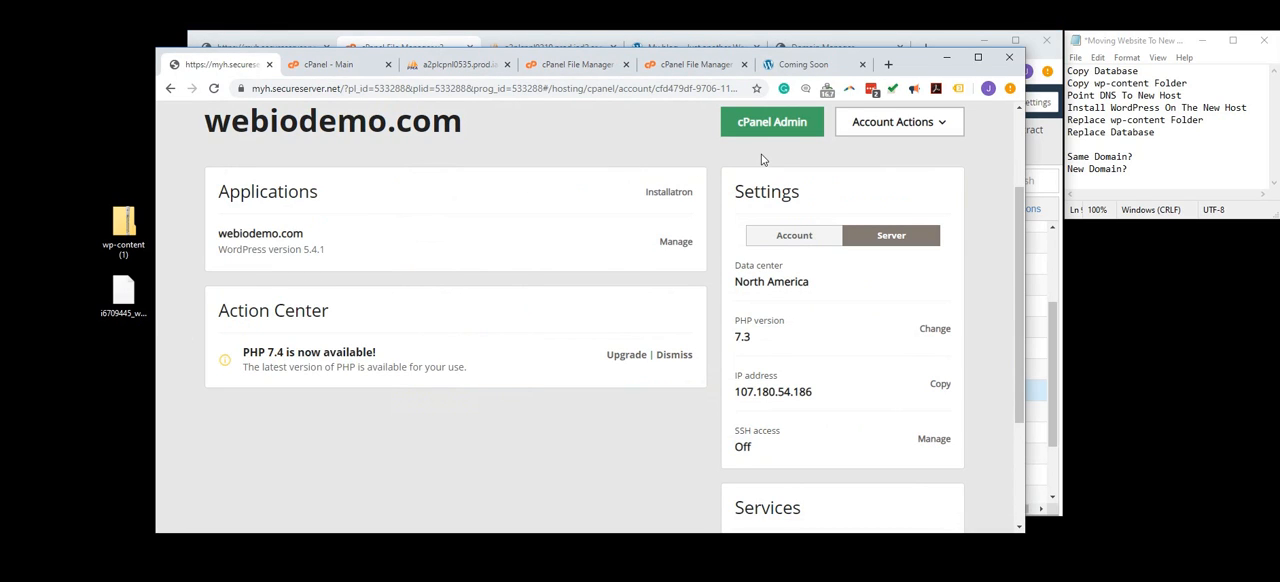
{"action": "left_click", "coordinate": [772, 123]}
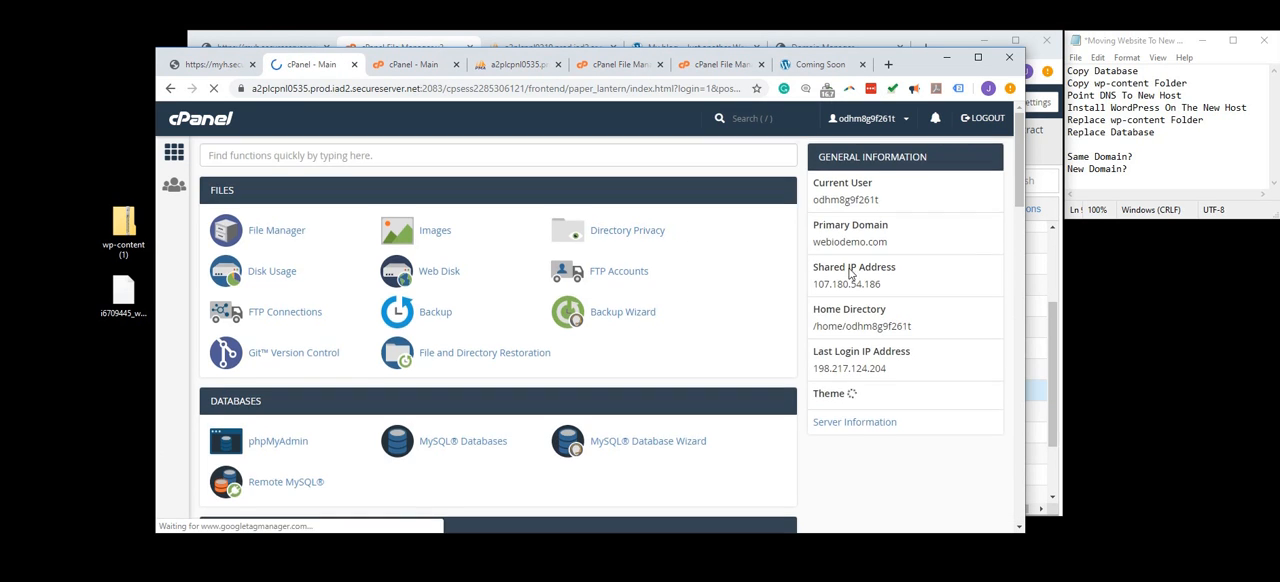
{"action": "scroll", "coordinate": [845, 277], "scroll_direction": "down", "scroll_amount": 2}
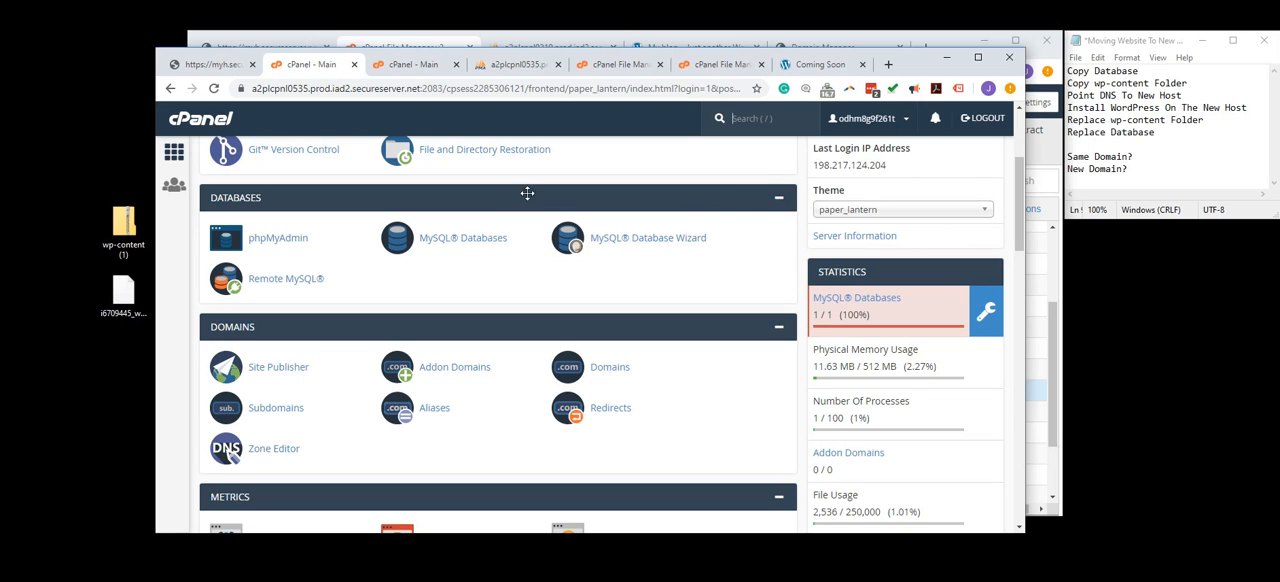
{"action": "scroll", "coordinate": [500, 209], "scroll_direction": "up", "scroll_amount": 1}
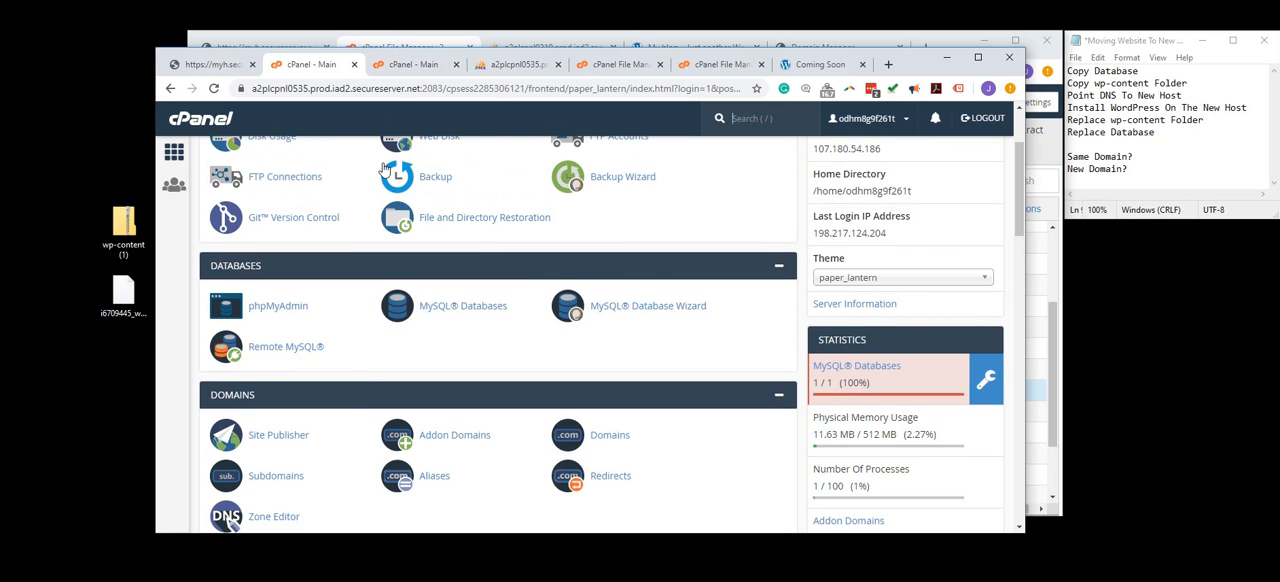
{"action": "scroll", "coordinate": [291, 196], "scroll_direction": "up", "scroll_amount": 2}
- Open public_html in the new host's File Manager and look through its WordPress folders and files
{"action": "left_click", "coordinate": [270, 233]}
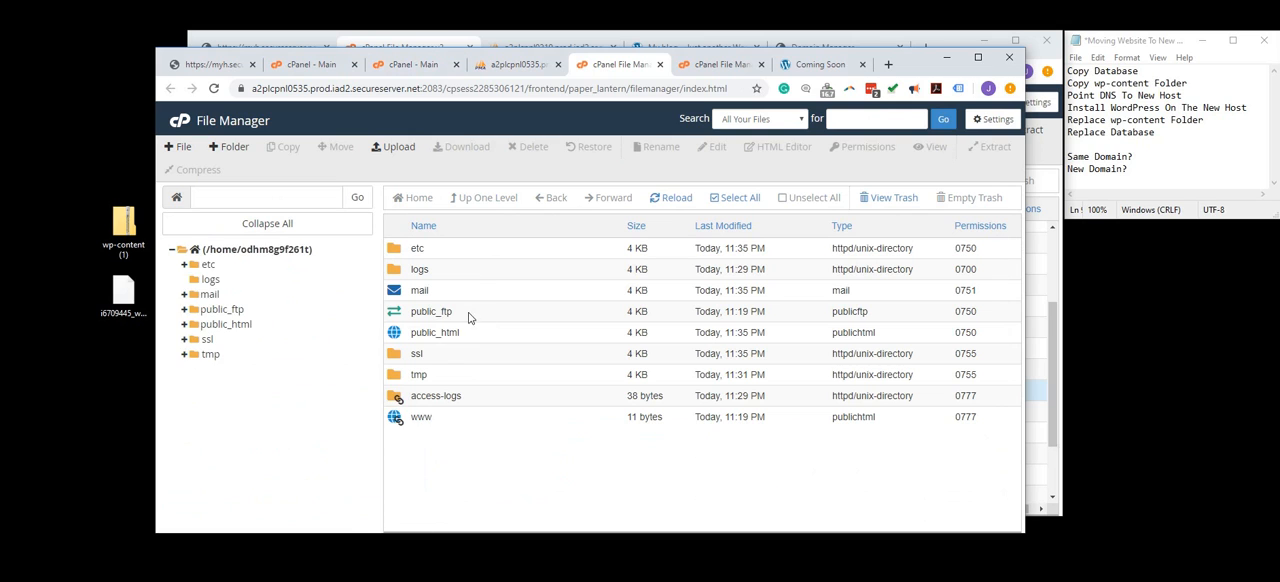
{"action": "double_click", "coordinate": [472, 332]}
{"action": "scroll", "coordinate": [488, 270], "scroll_direction": "down", "scroll_amount": 5}
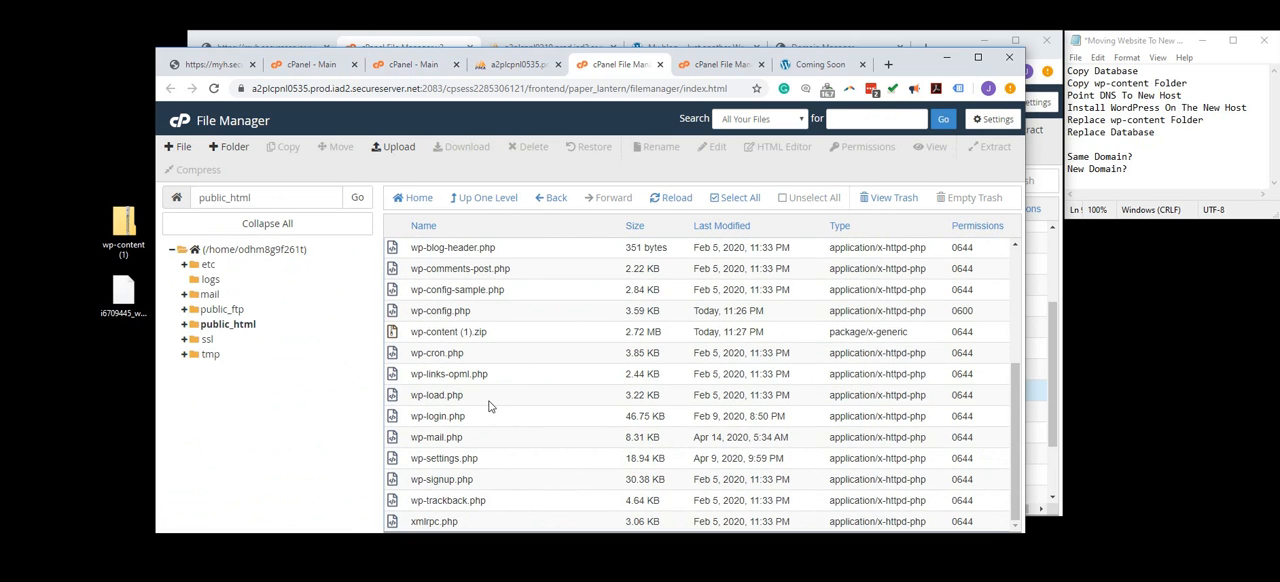
{"action": "scroll", "coordinate": [491, 406], "scroll_direction": "up", "scroll_amount": 1}
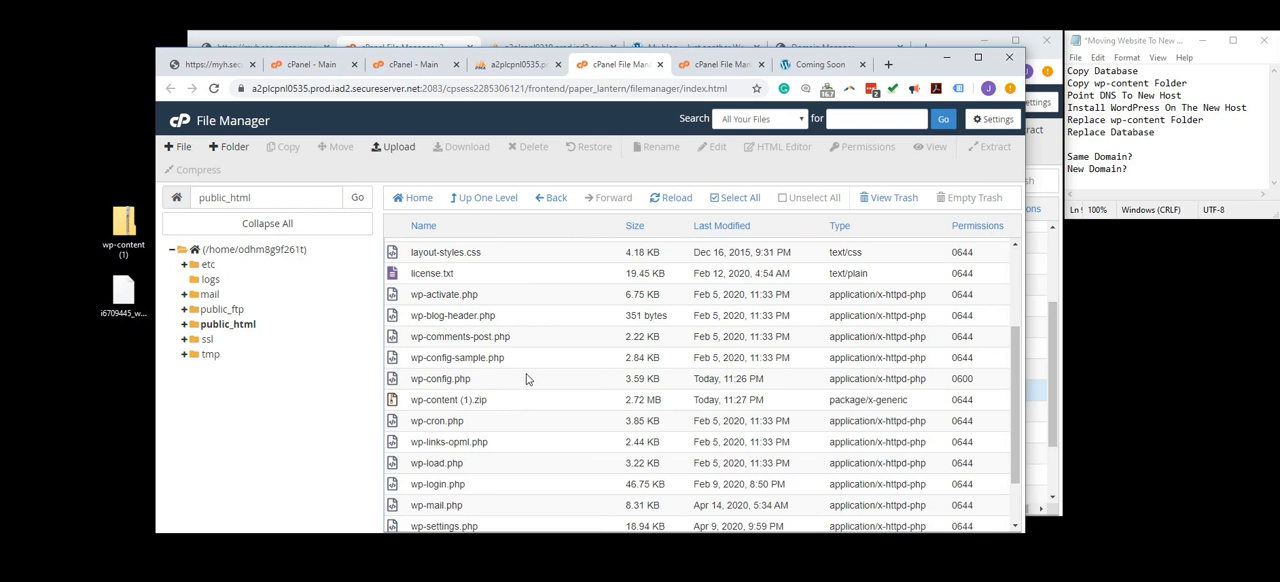
{"action": "scroll", "coordinate": [535, 352], "scroll_direction": "up", "scroll_amount": 3}
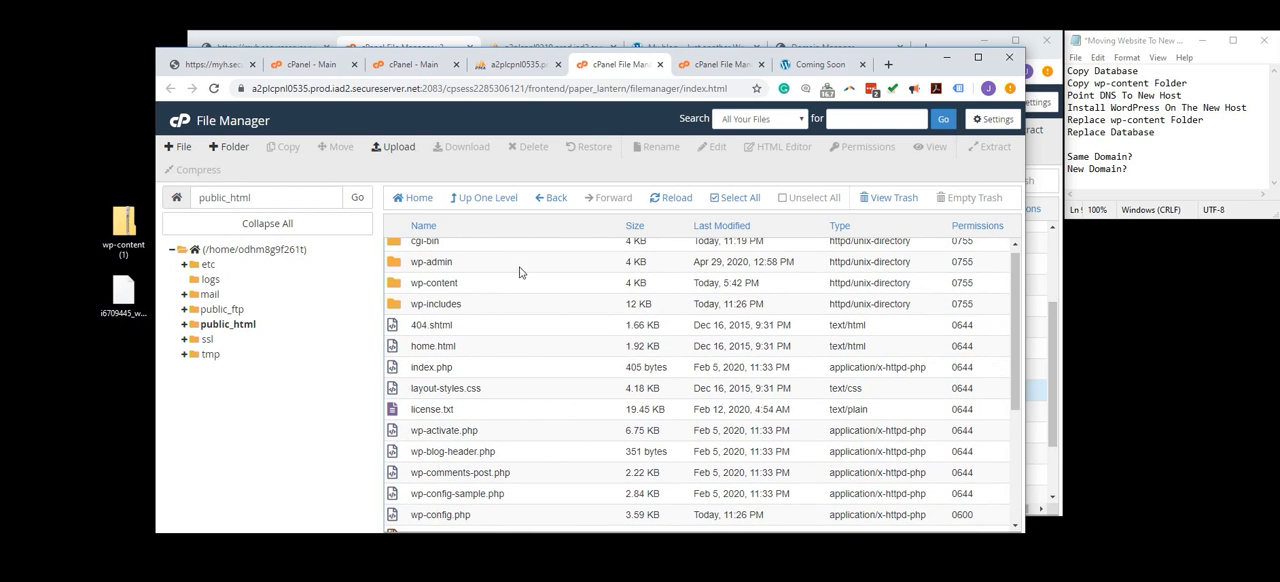
- Switch to the new host's phpMyAdmin and try to open the structure of the i6709485_wp1 database
{"action": "left_click", "coordinate": [515, 64]}
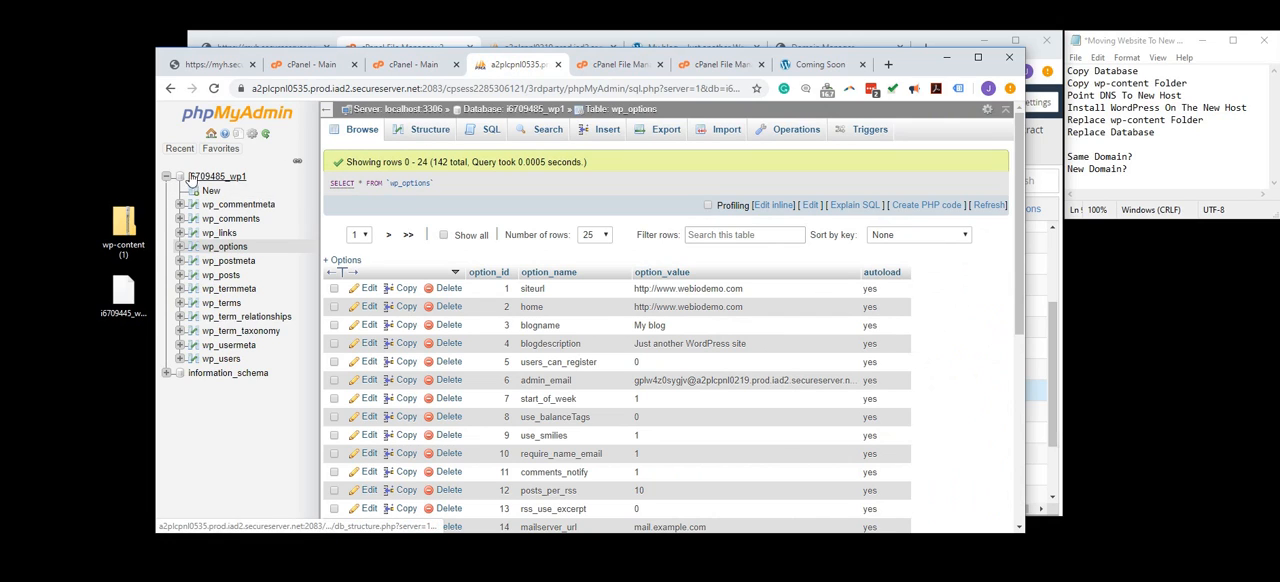
{"action": "left_click", "coordinate": [205, 177]}
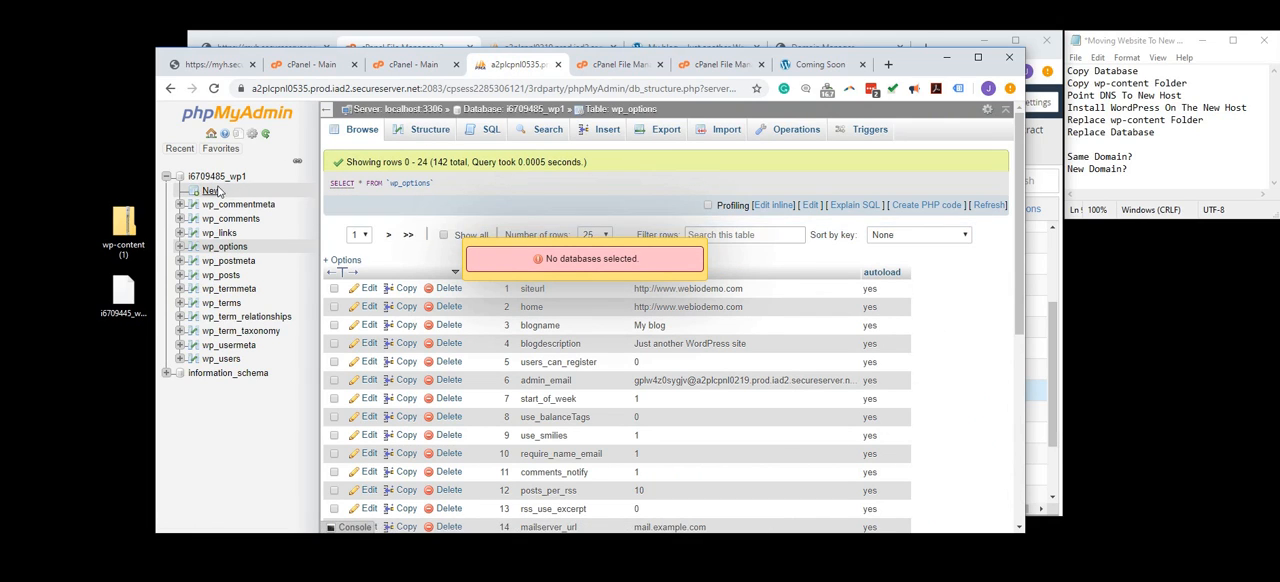
{"action": "left_click", "coordinate": [207, 177]}
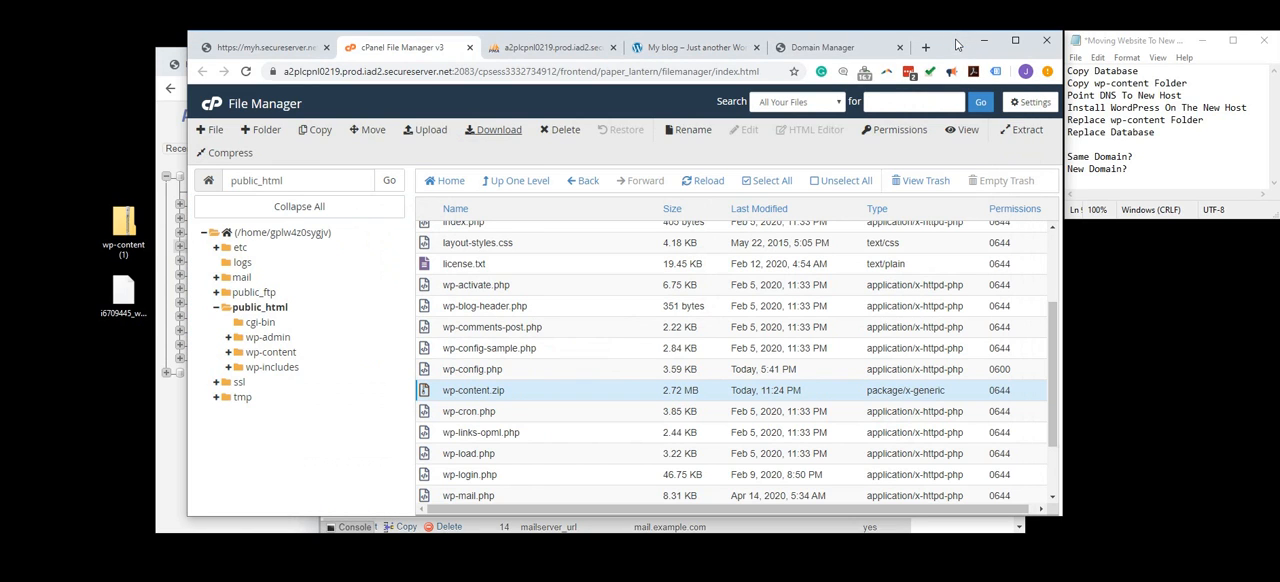
- Try to open the i6709445_wp1 database in the old host's phpMyAdmin, and return to the new host's phpMyAdmin
{"action": "left_click", "coordinate": [958, 44]}
{"action": "left_click", "coordinate": [573, 48]}
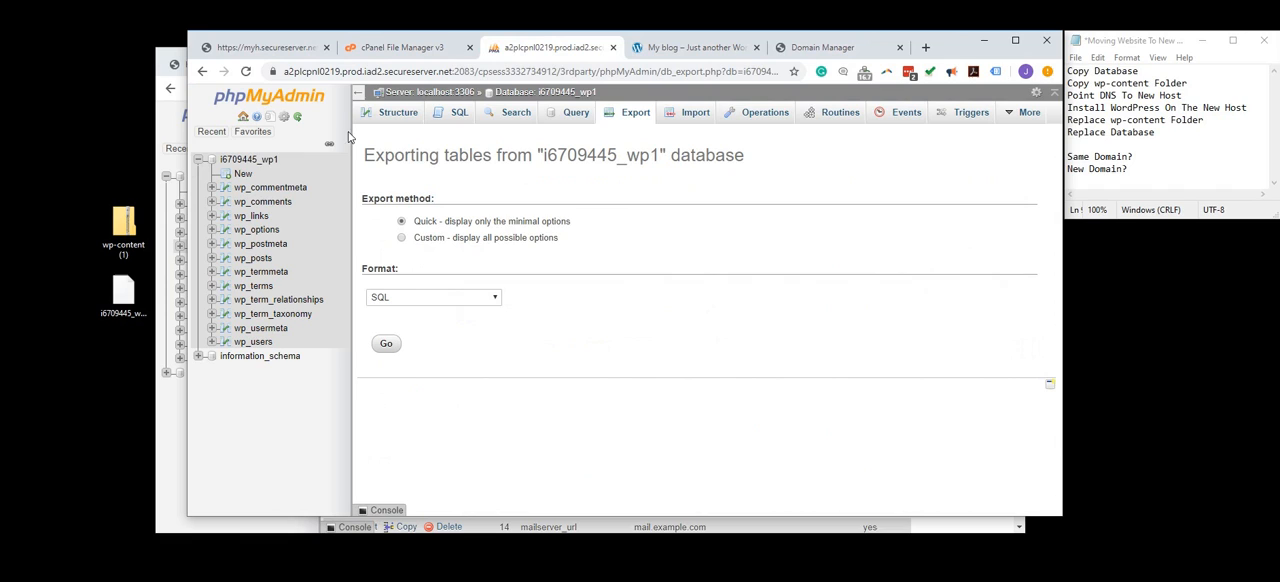
{"action": "left_click", "coordinate": [260, 163]}
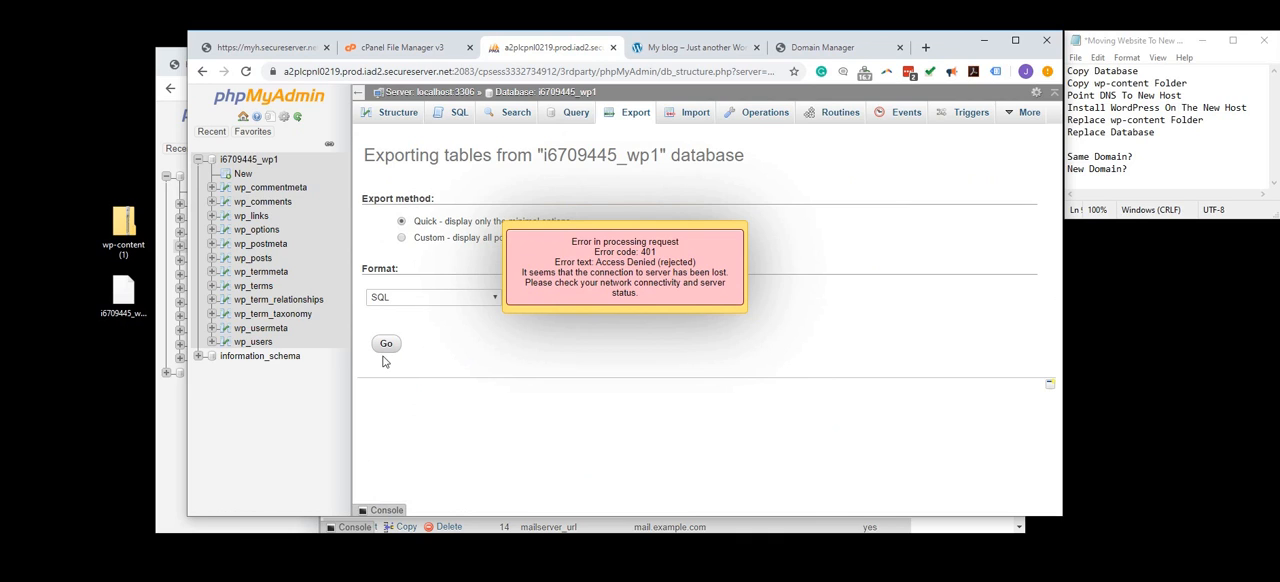
{"action": "left_click", "coordinate": [160, 118]}
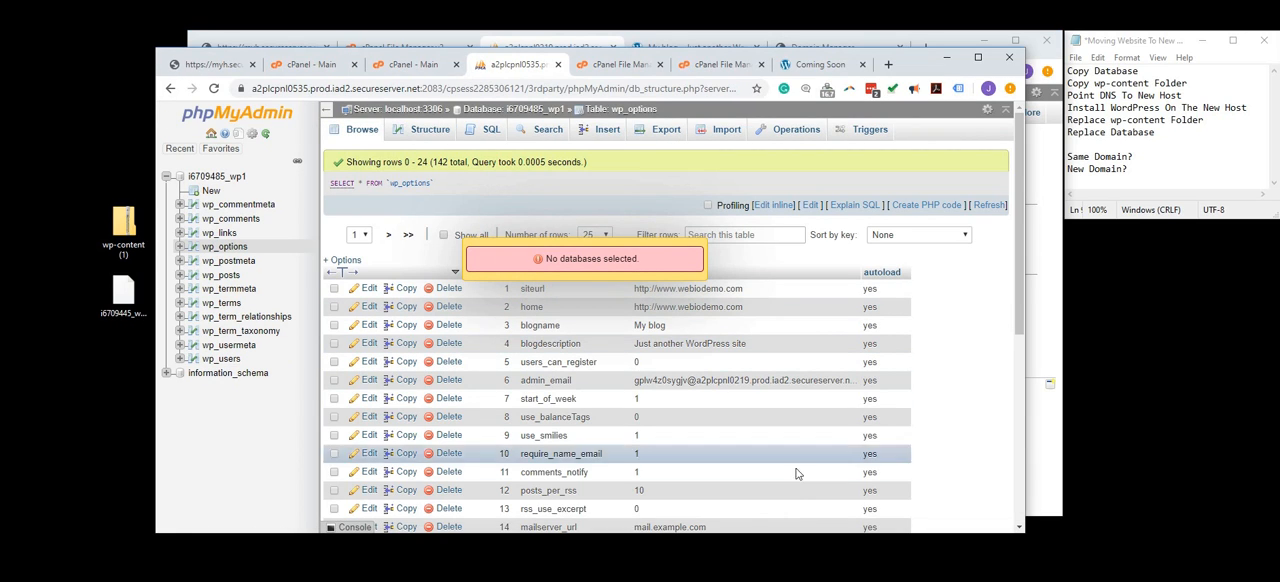